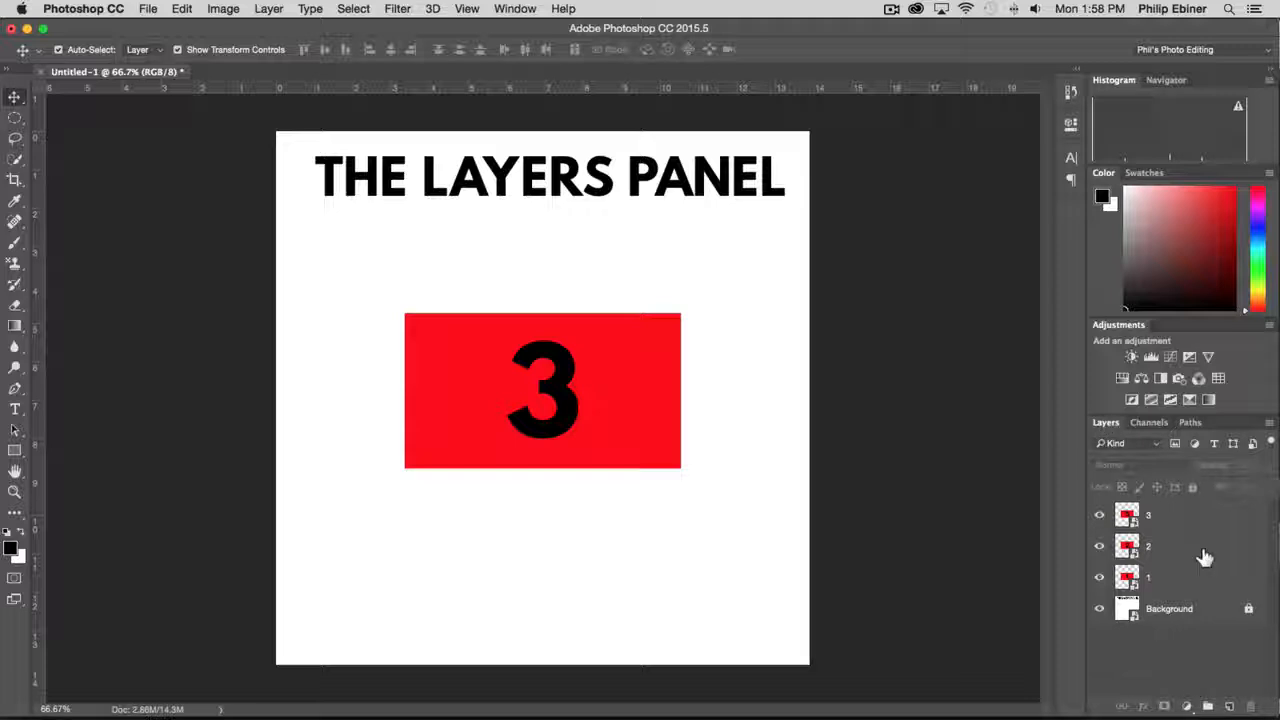
Detach the Layers panel so it floats beside the canvas, and enlarge it to show all four layers
drag(1104, 421, 850, 158)
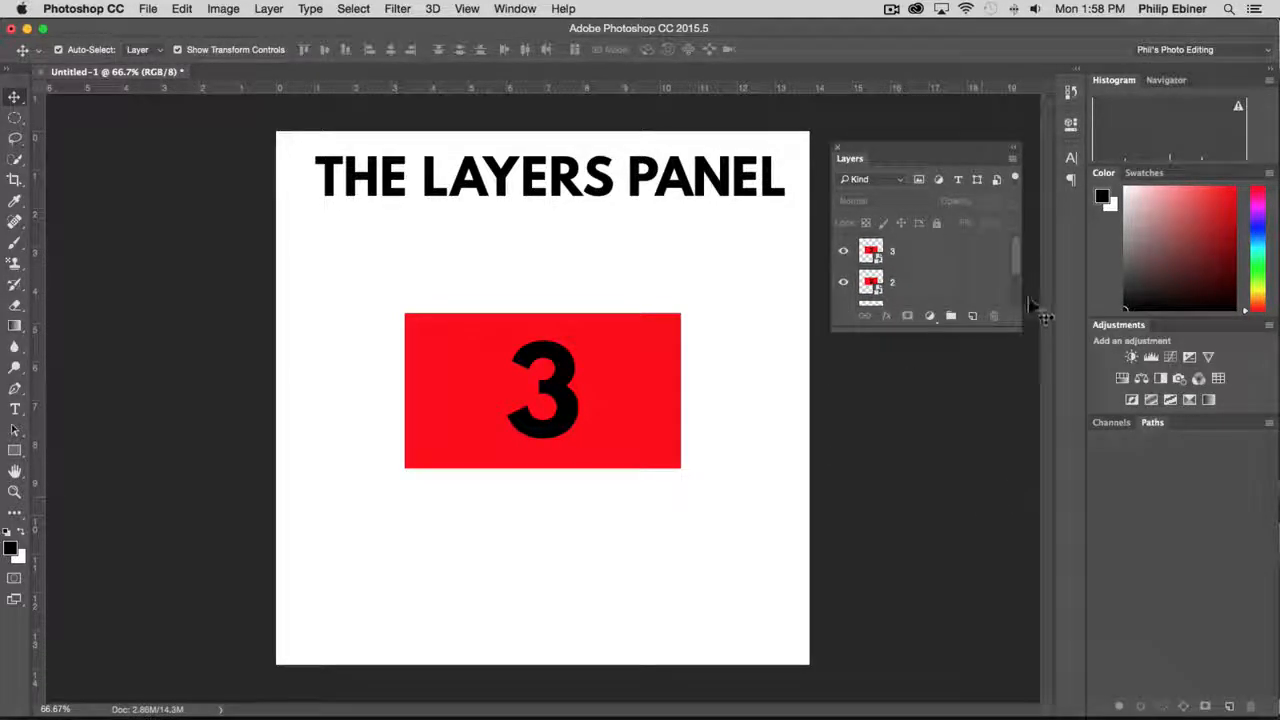
drag(1020, 328, 1028, 580)
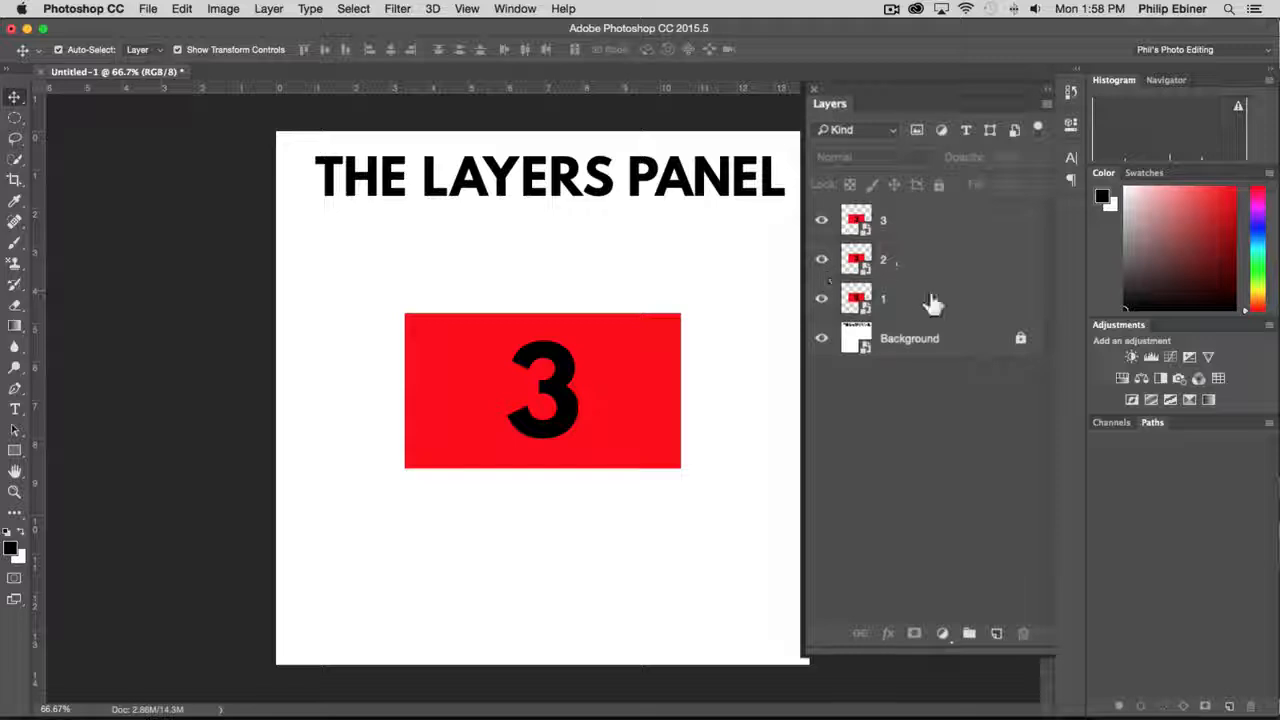
Hide layers 3 and 2 to reveal the rectangles stacked beneath them, and show both layers again
click(821, 228)
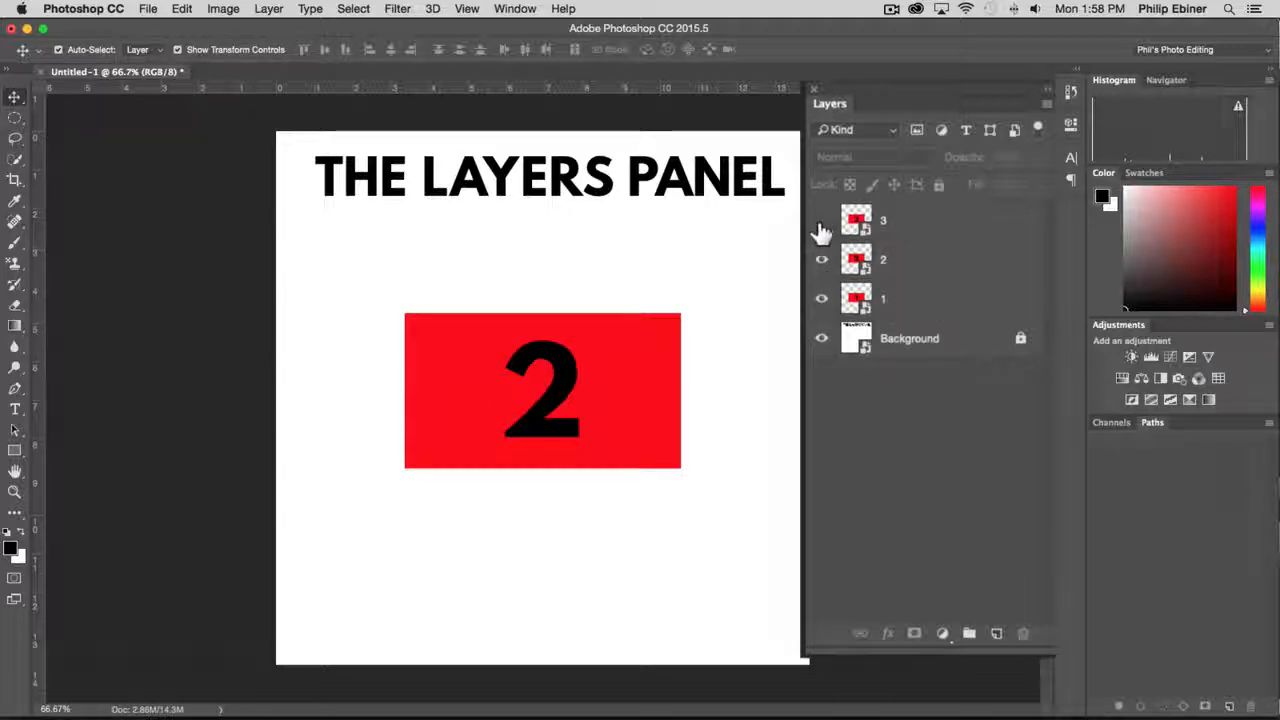
click(821, 228)
click(821, 260)
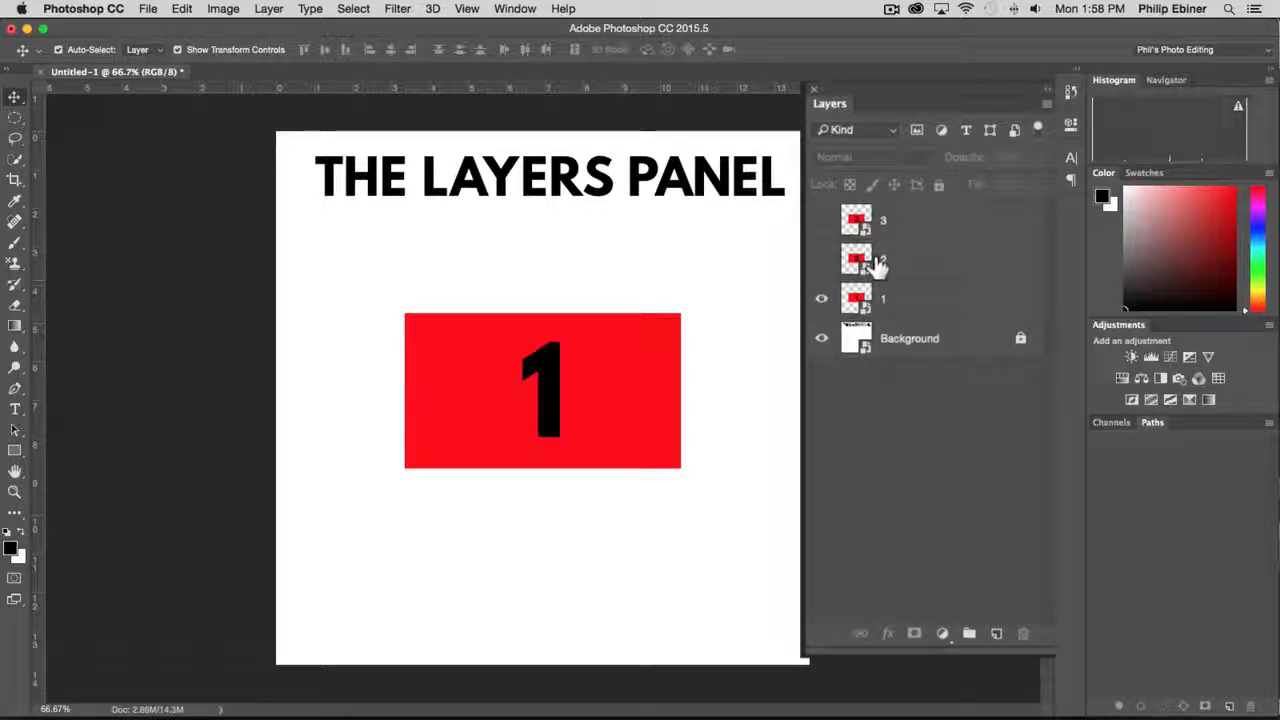
click(821, 260)
click(821, 224)
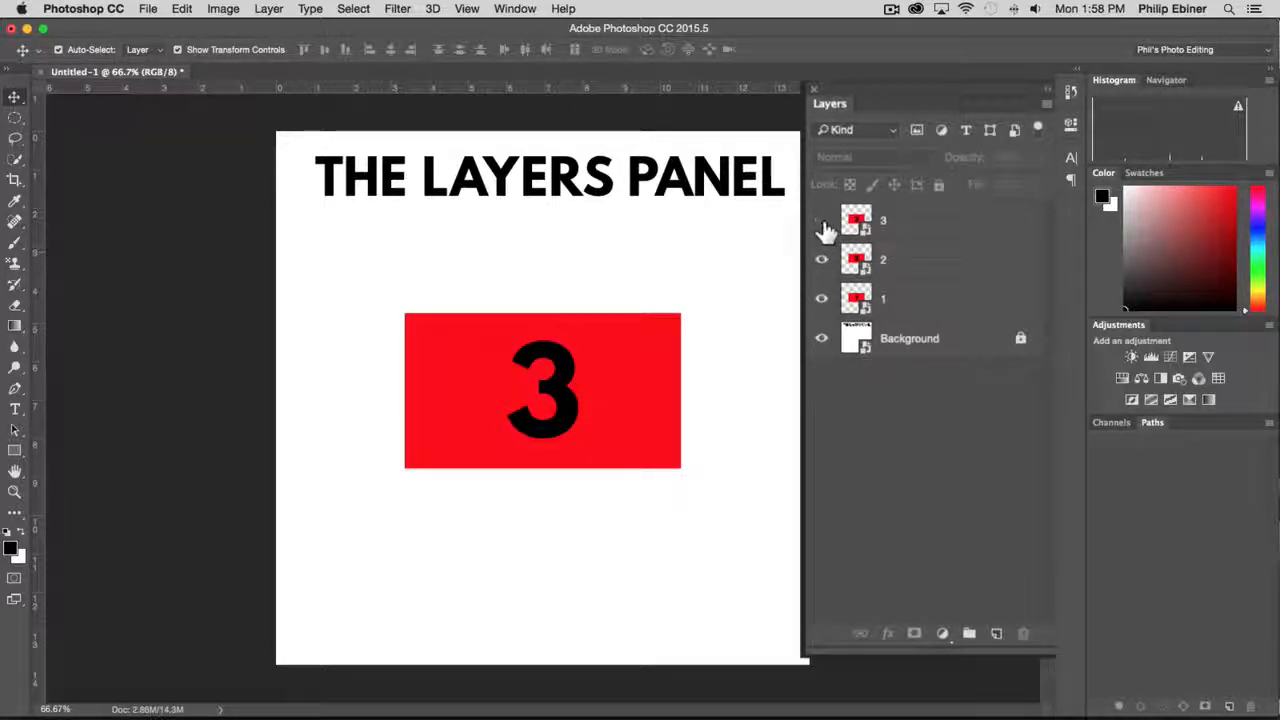
Hide layers 1, 2 and 3, preview layers 1 and 2 on their own, and turn all three layers back on
click(821, 221)
click(821, 260)
click(821, 298)
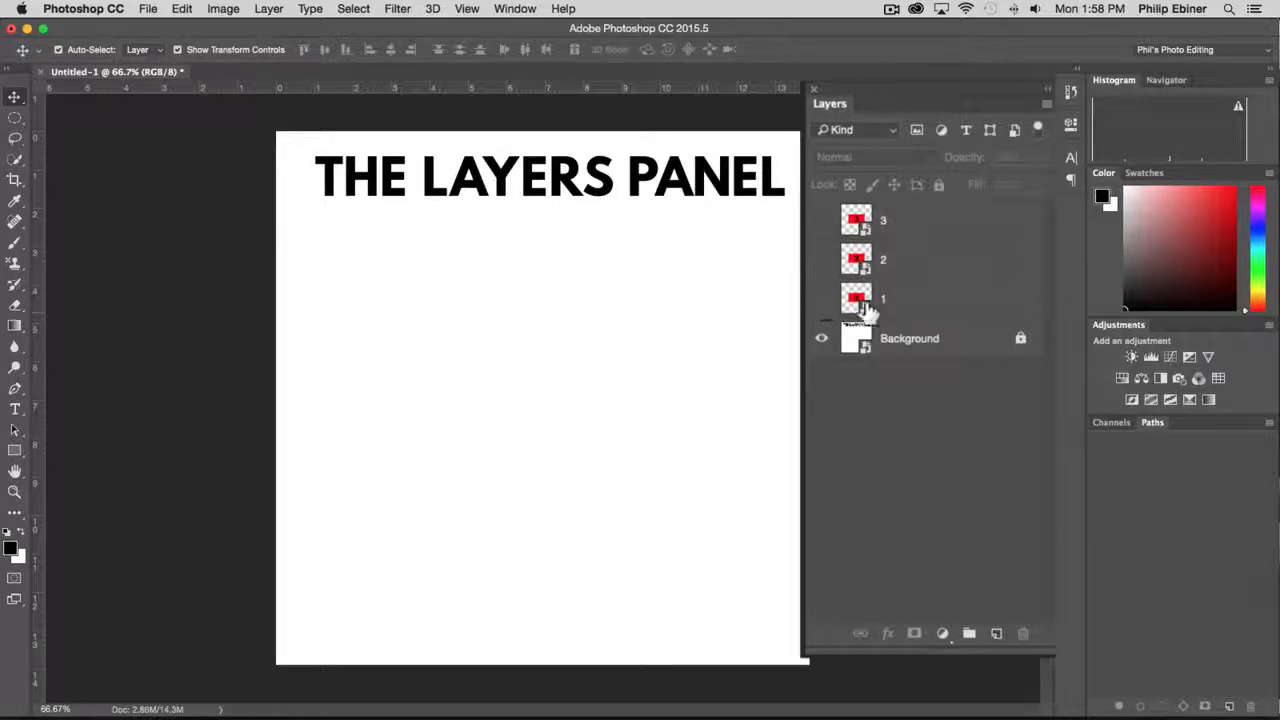
click(821, 298)
click(821, 298)
click(821, 260)
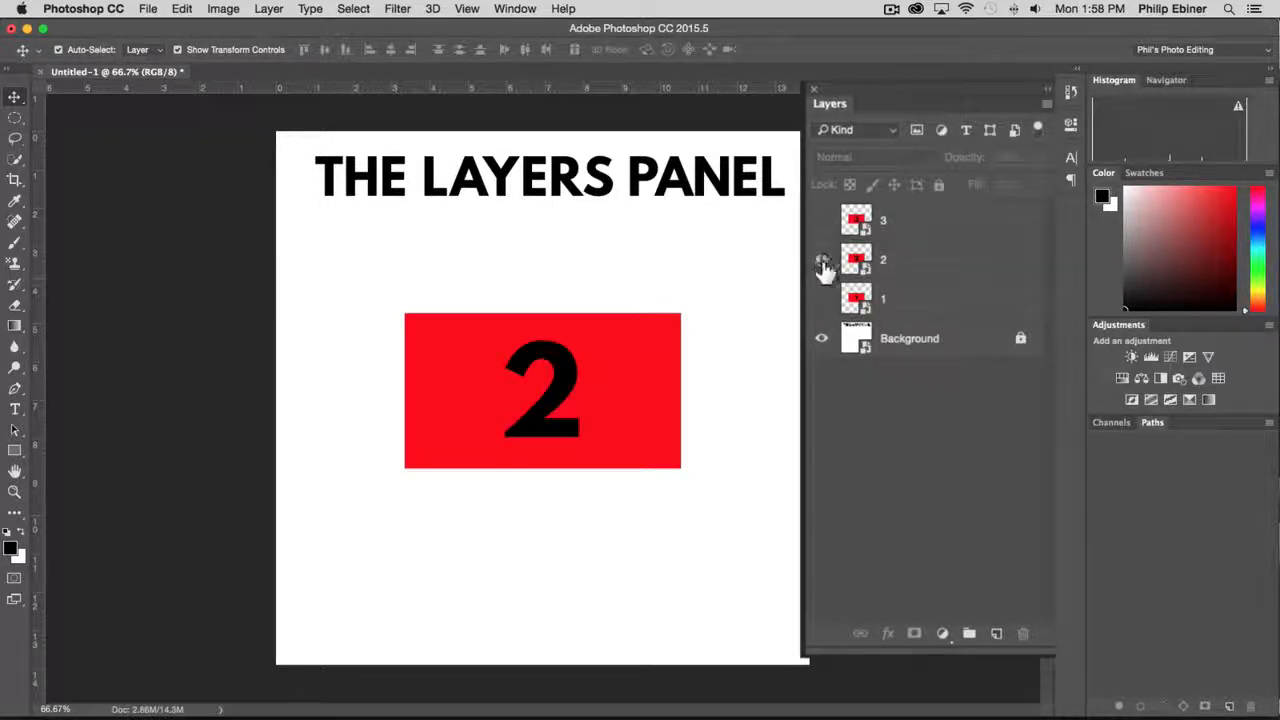
click(821, 260)
click(821, 298)
click(821, 260)
click(821, 221)
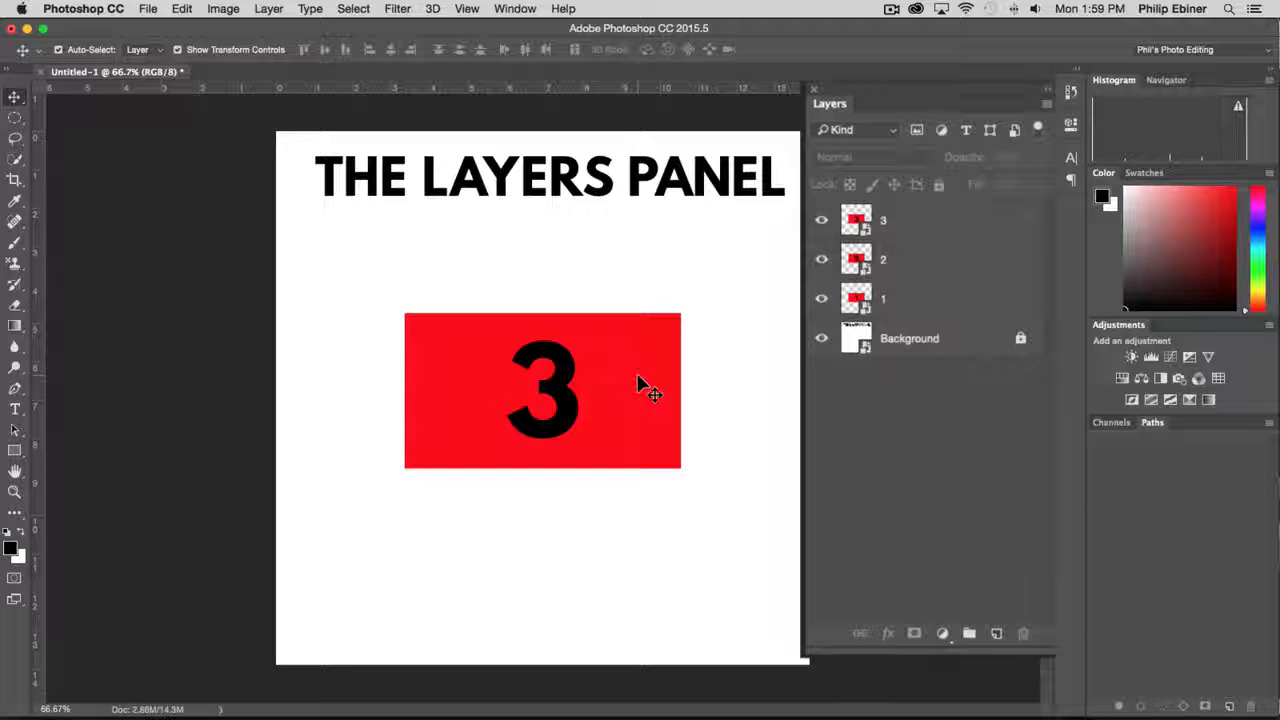
Reorder the layers as 1, 2, 3 above the Background, and move rectangle 1 up and left of the stack
drag(905, 232, 900, 318)
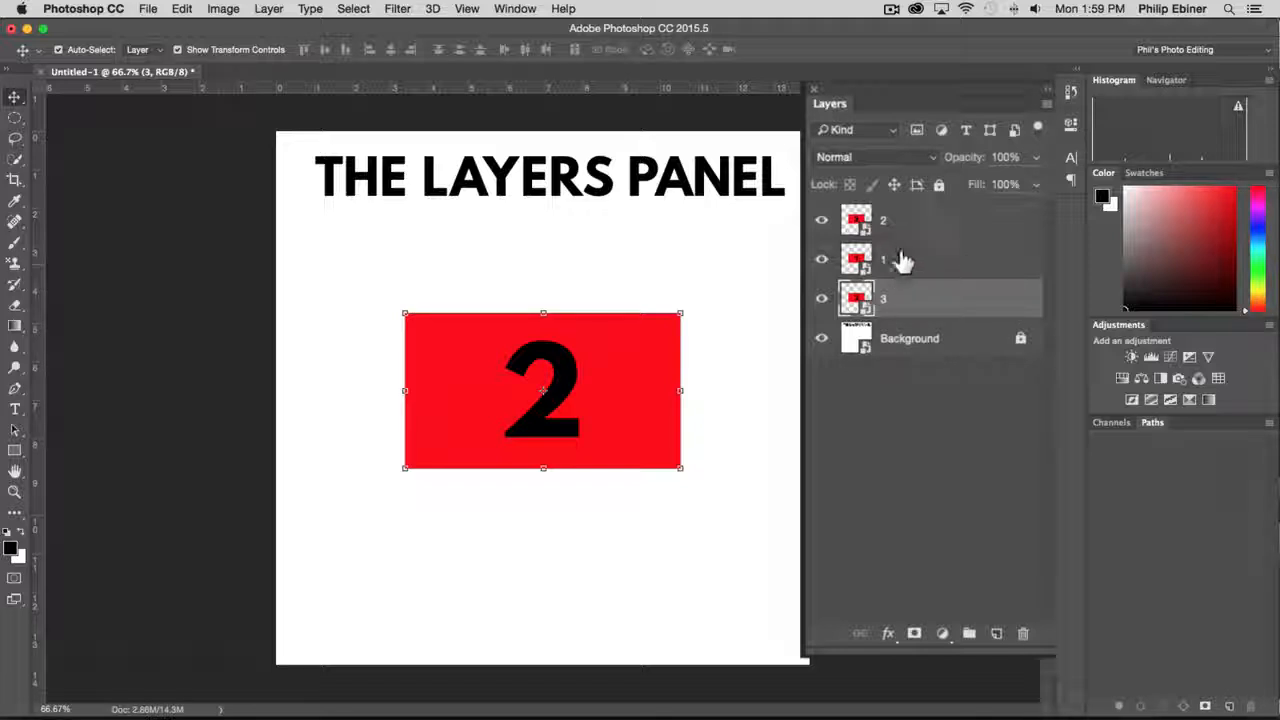
drag(907, 232, 889, 264)
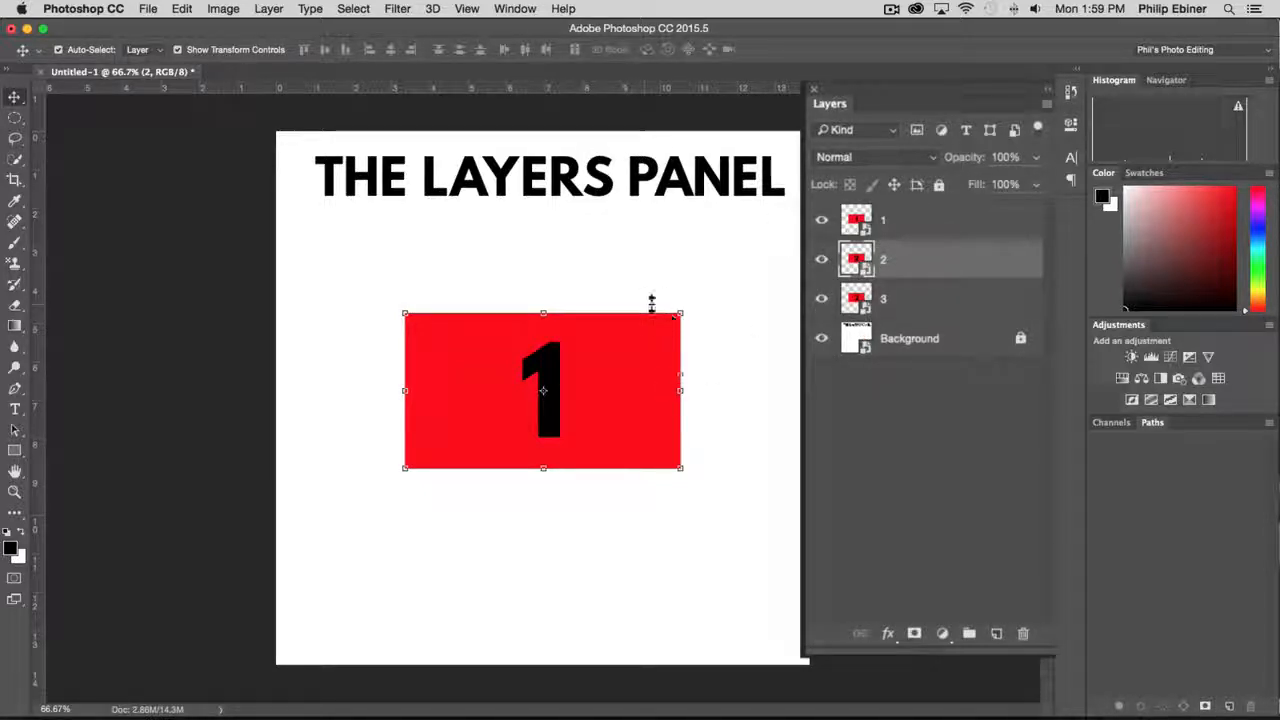
drag(591, 357, 560, 258)
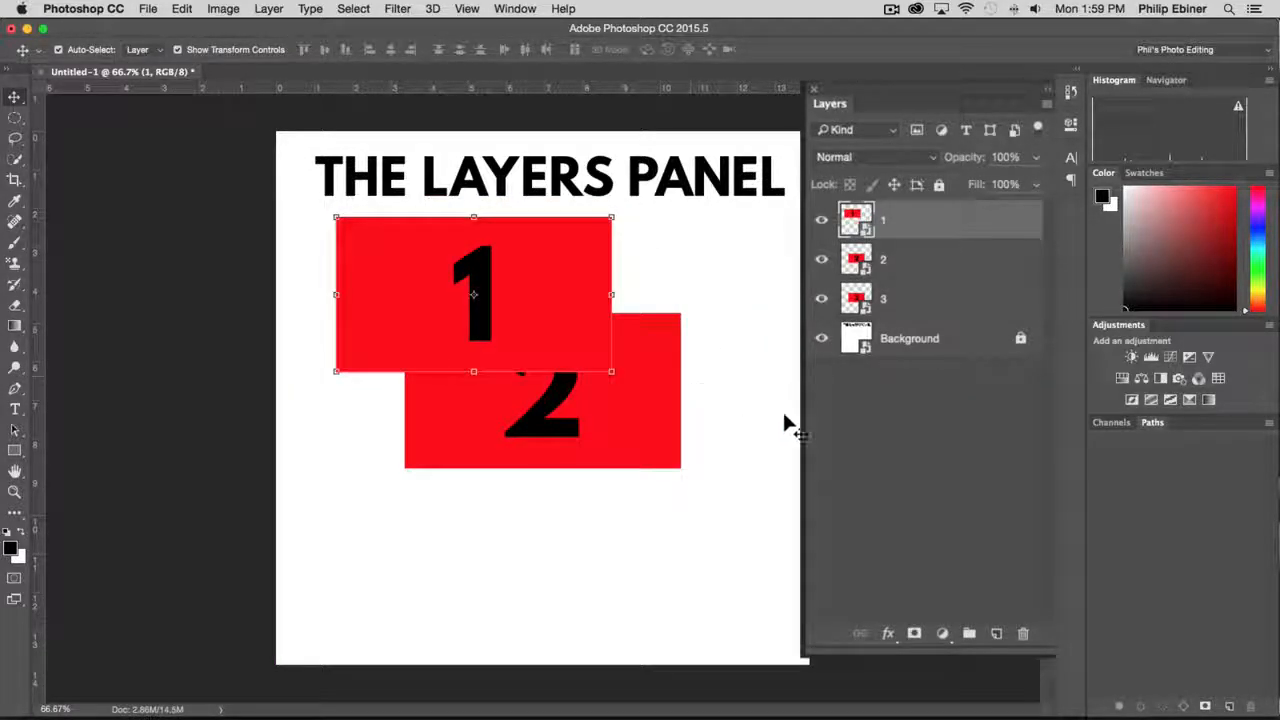
Try to move rectangle 3 out from beneath rectangle 2 with its layer selected and Auto-Select on, and undo the moves
click(925, 305)
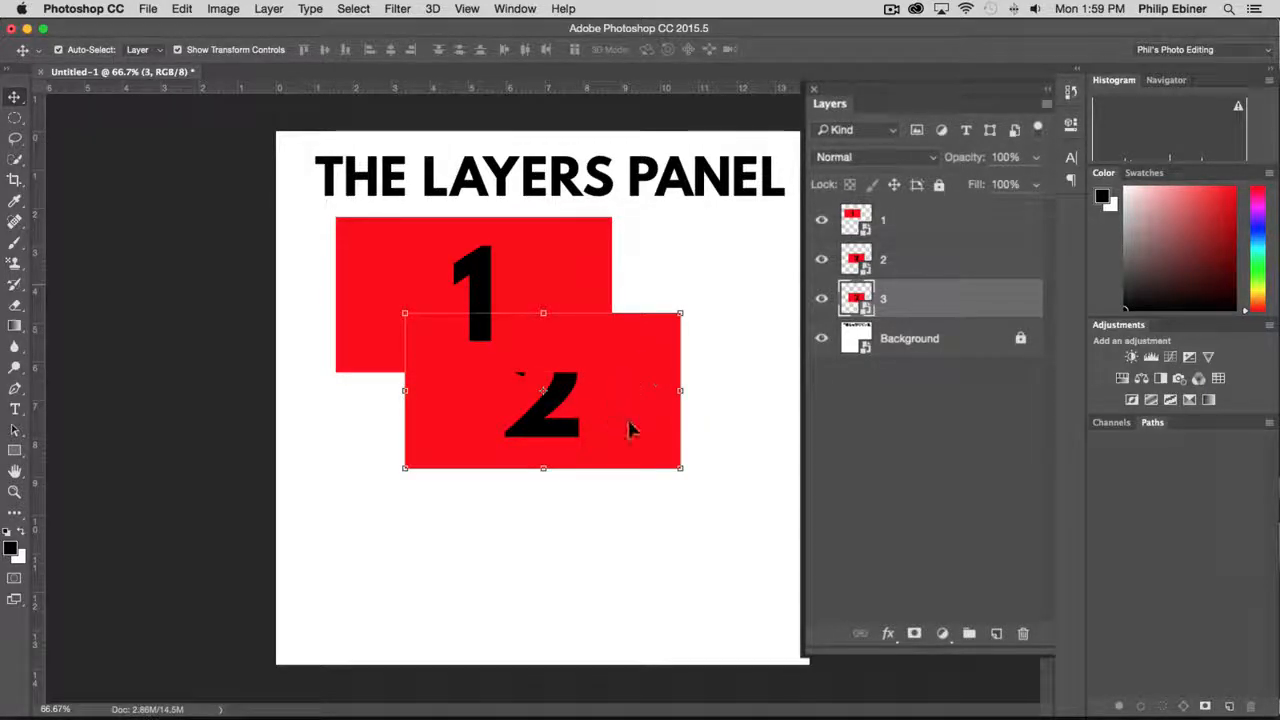
drag(630, 430, 706, 475)
key(super+z)
click(893, 262)
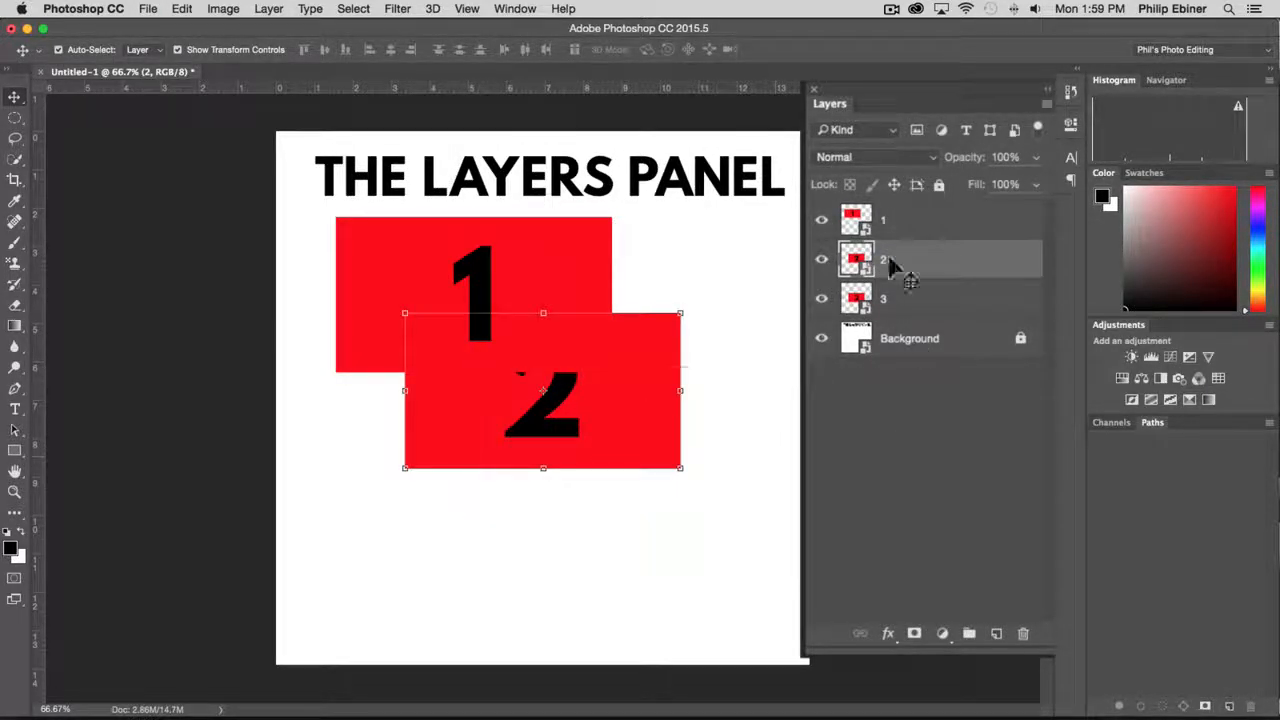
click(940, 299)
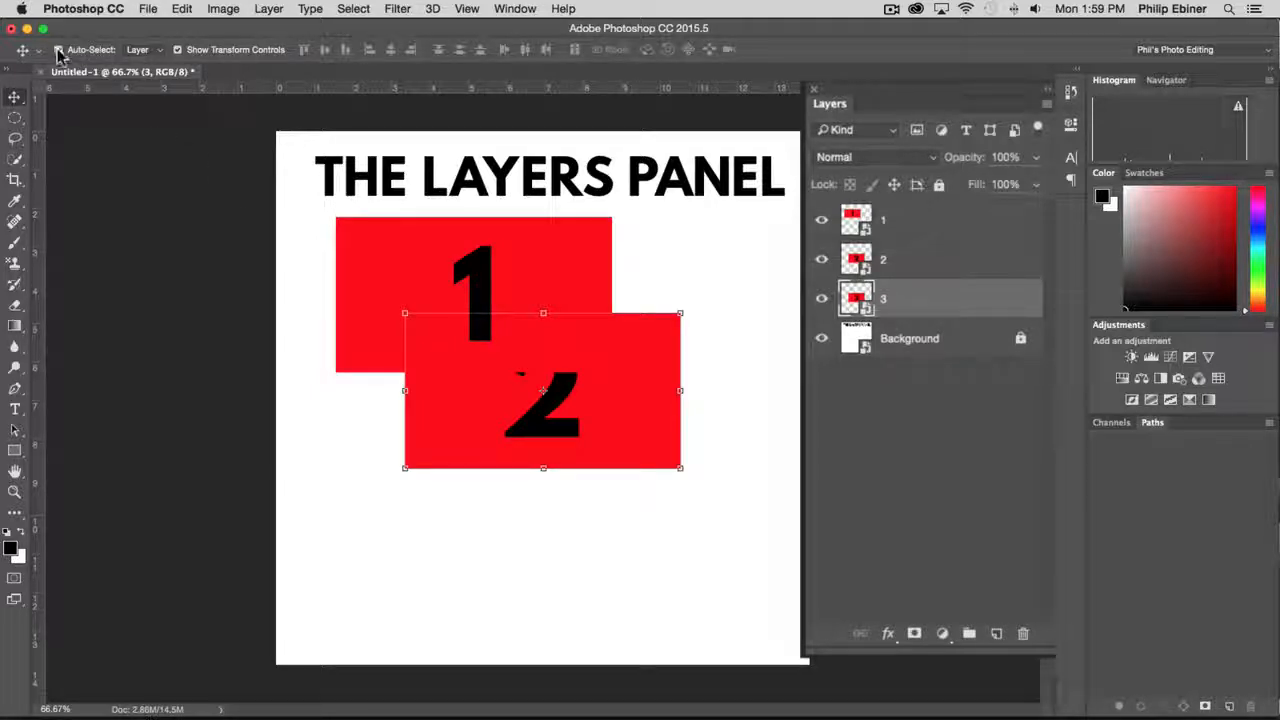
click(928, 431)
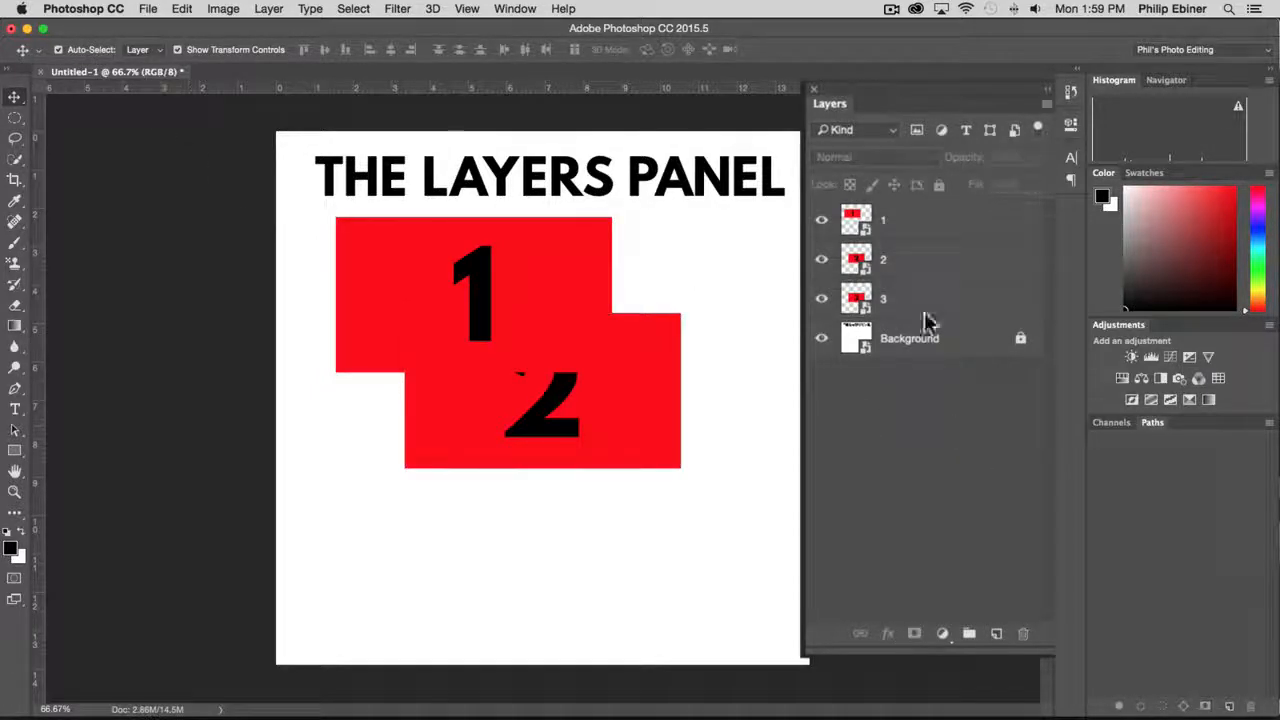
click(928, 292)
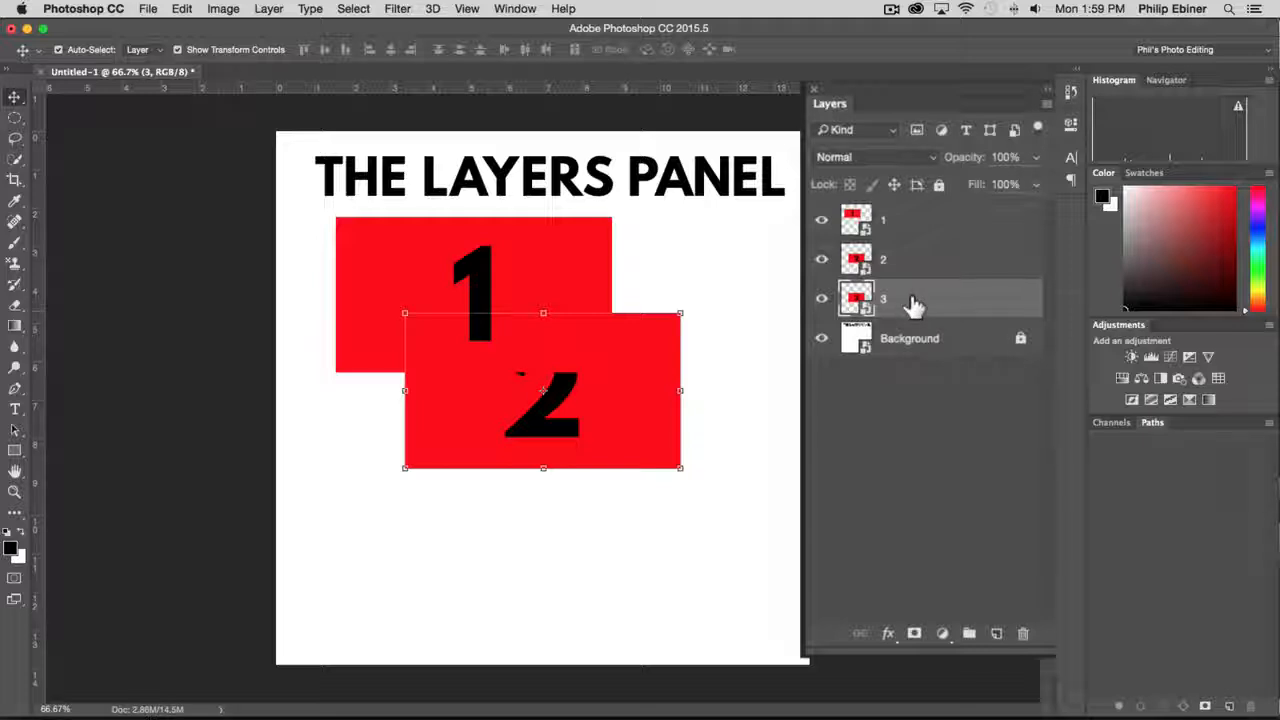
drag(598, 390, 710, 518)
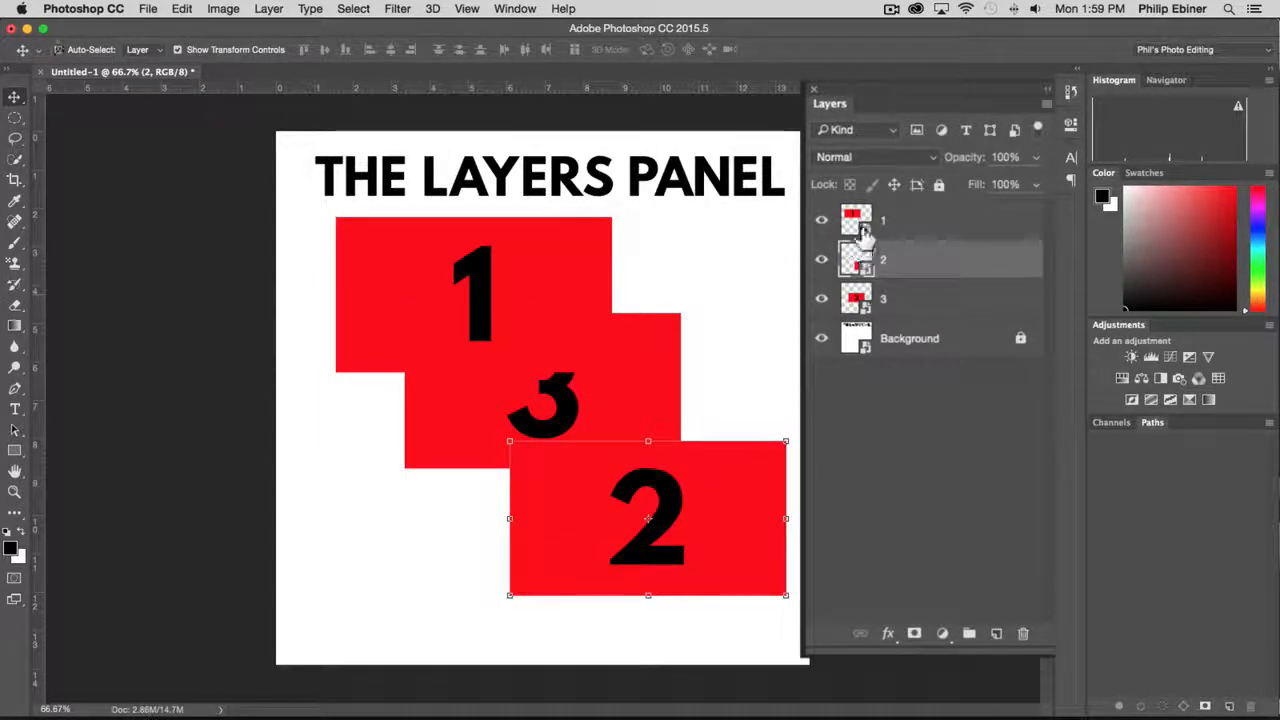
key(super+z)
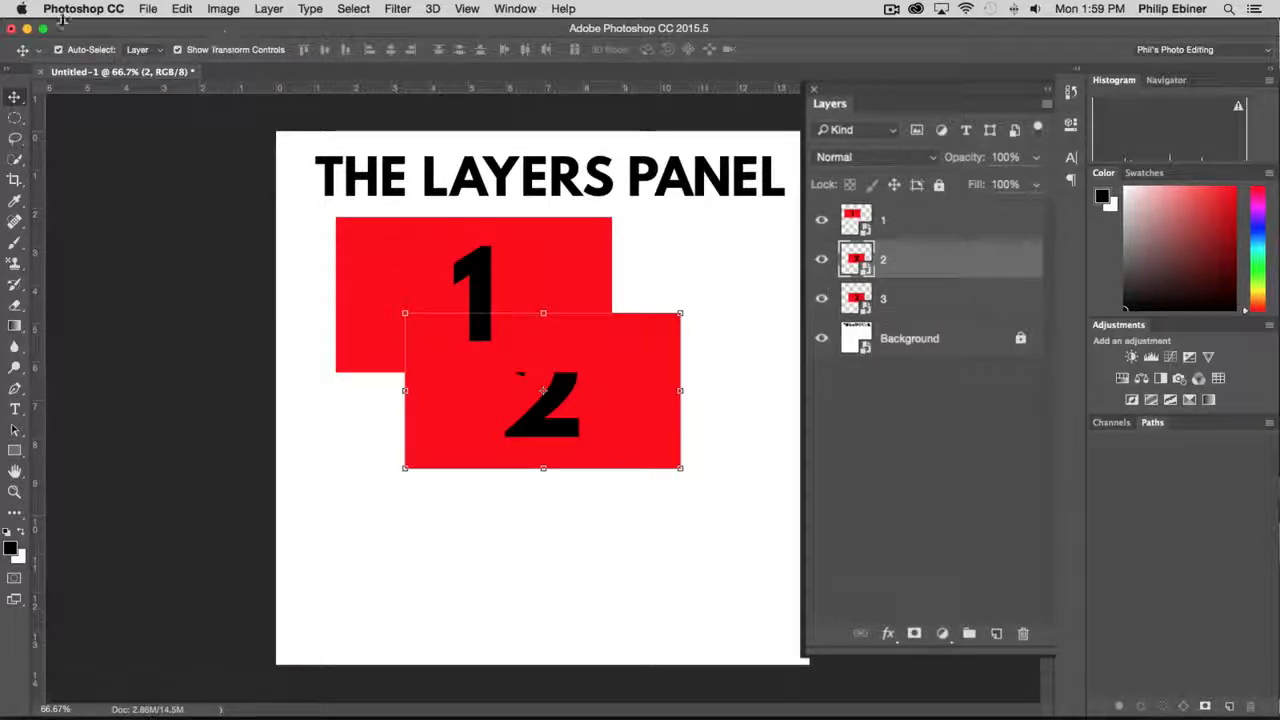
Turn off Auto-Select and, with layer 3 selected, move rectangle 3 to the lower right of rectangle 2
click(58, 49)
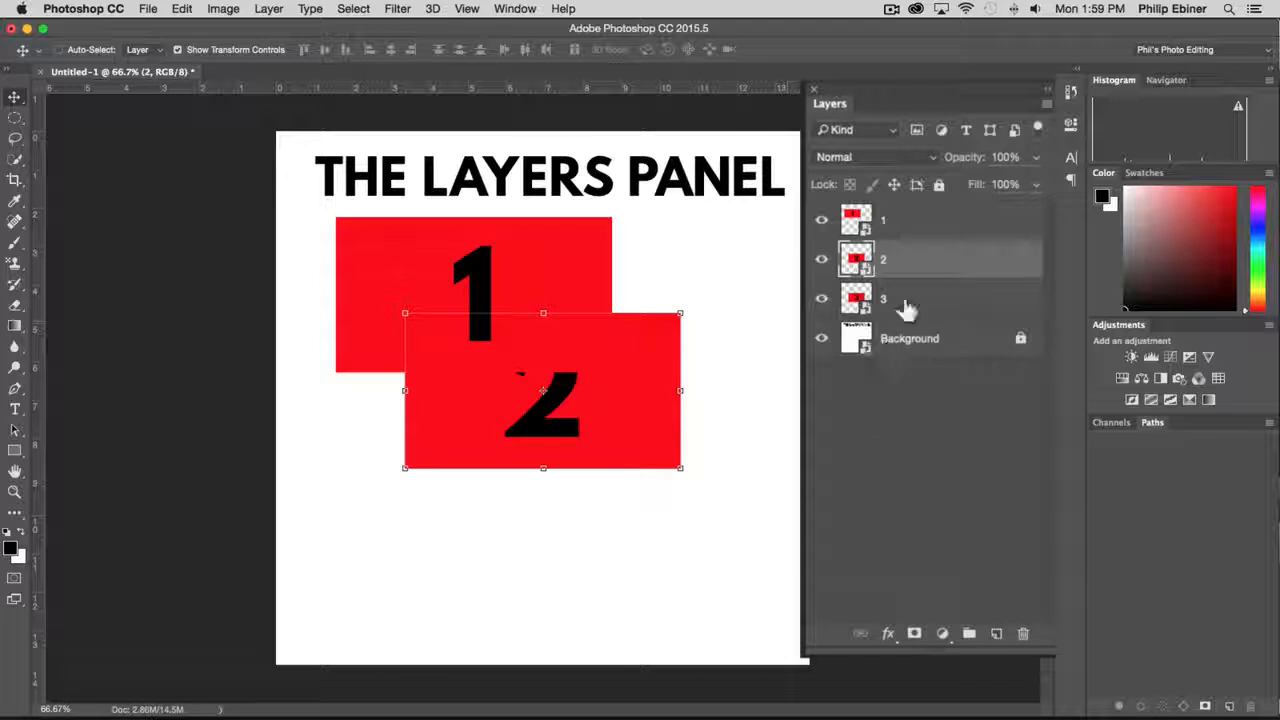
key(alt+bracketleft)
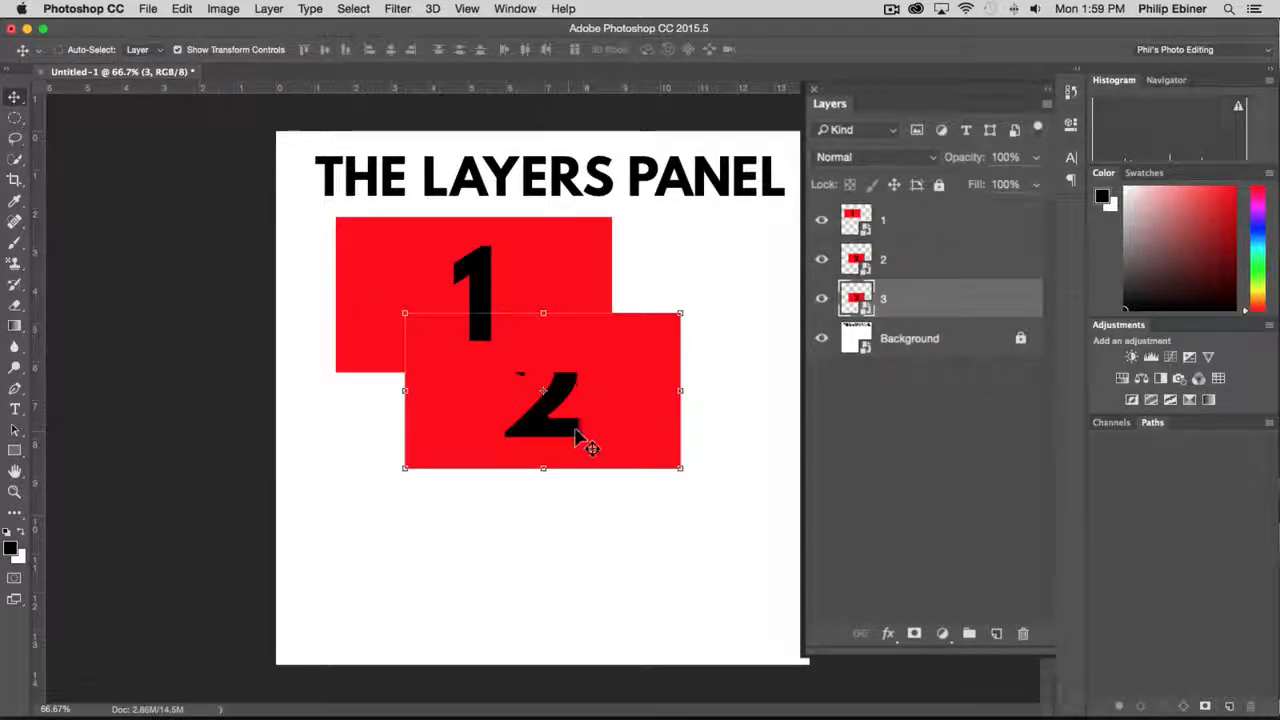
drag(618, 432, 721, 562)
drag(521, 296, 441, 218)
drag(616, 480, 584, 311)
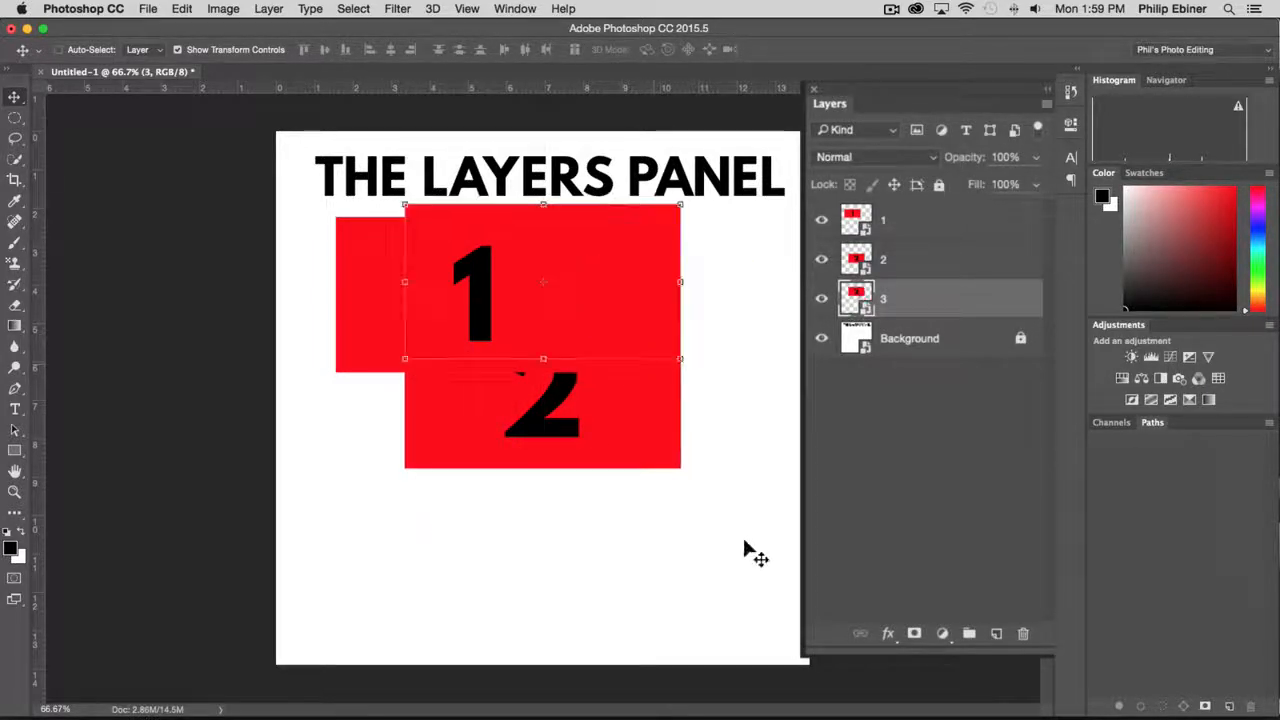
drag(744, 541, 862, 717)
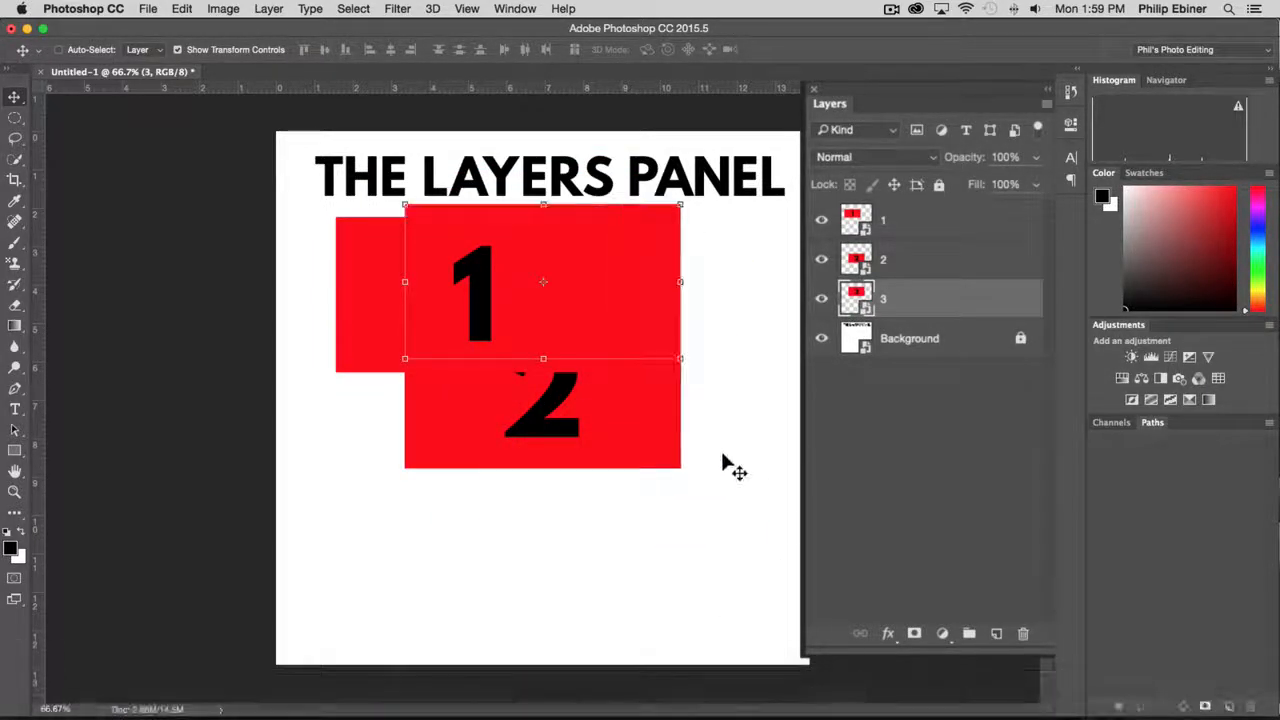
drag(578, 258, 688, 536)
drag(398, 244, 372, 231)
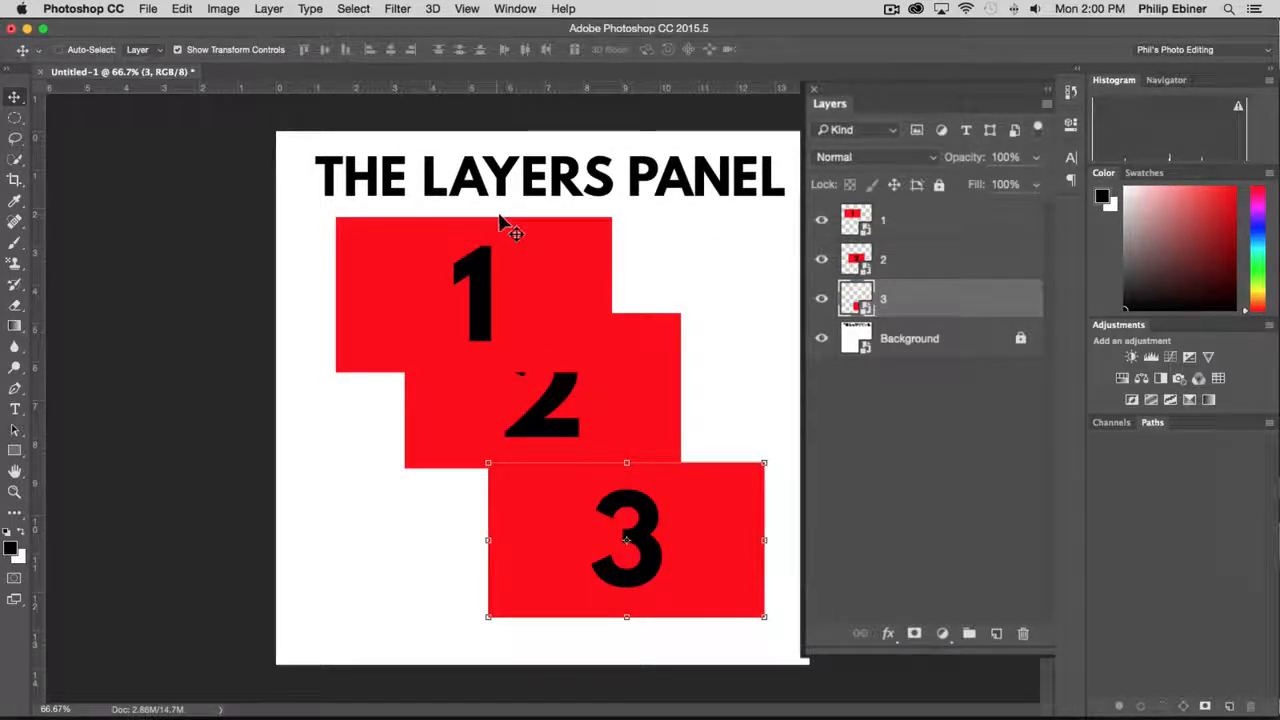
Turn Auto-Select back on and spread rectangles 1 and 2 apart diagonally, with 1 up and left and 2 down and right
click(929, 232)
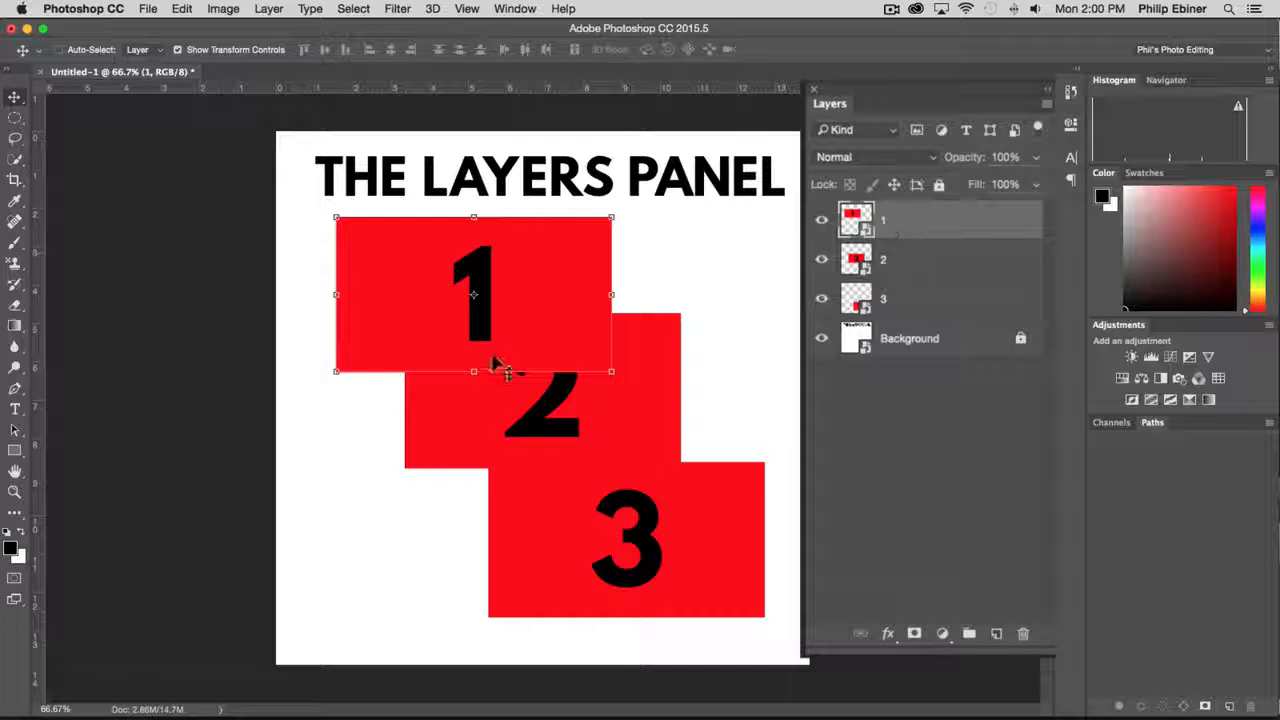
drag(491, 363, 514, 294)
click(99, 51)
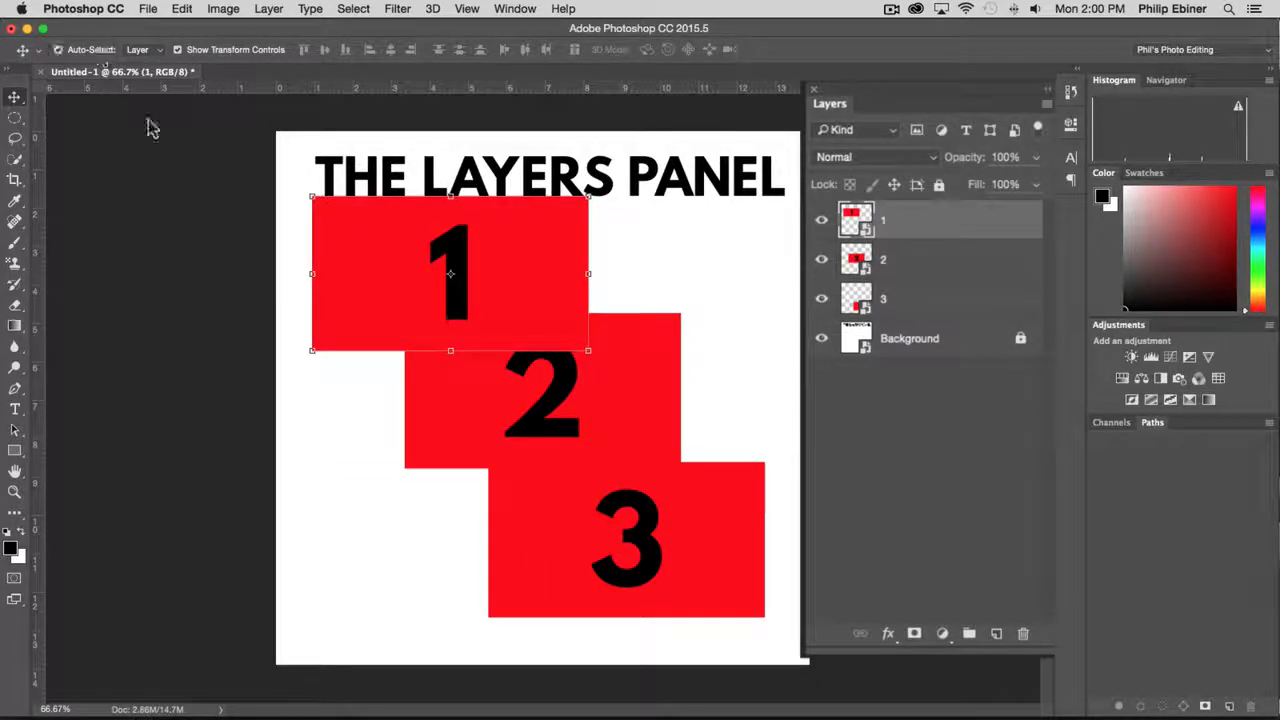
mouse_move(553, 299)
mouse_down()
mouse_move(634, 323)
mouse_move(548, 312)
mouse_up()
drag(663, 391, 700, 410)
key(ctrl+t)
drag(694, 500, 730, 505)
key(ctrl+z)
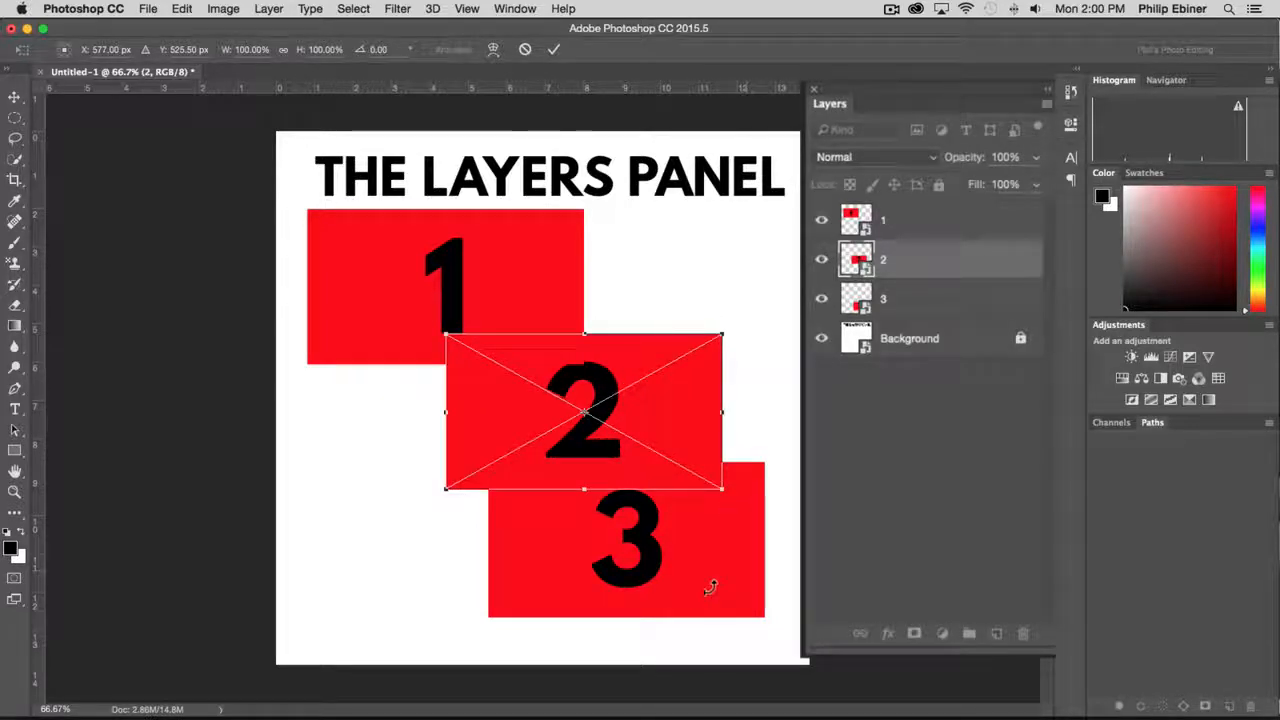
key(Escape)
click(716, 568)
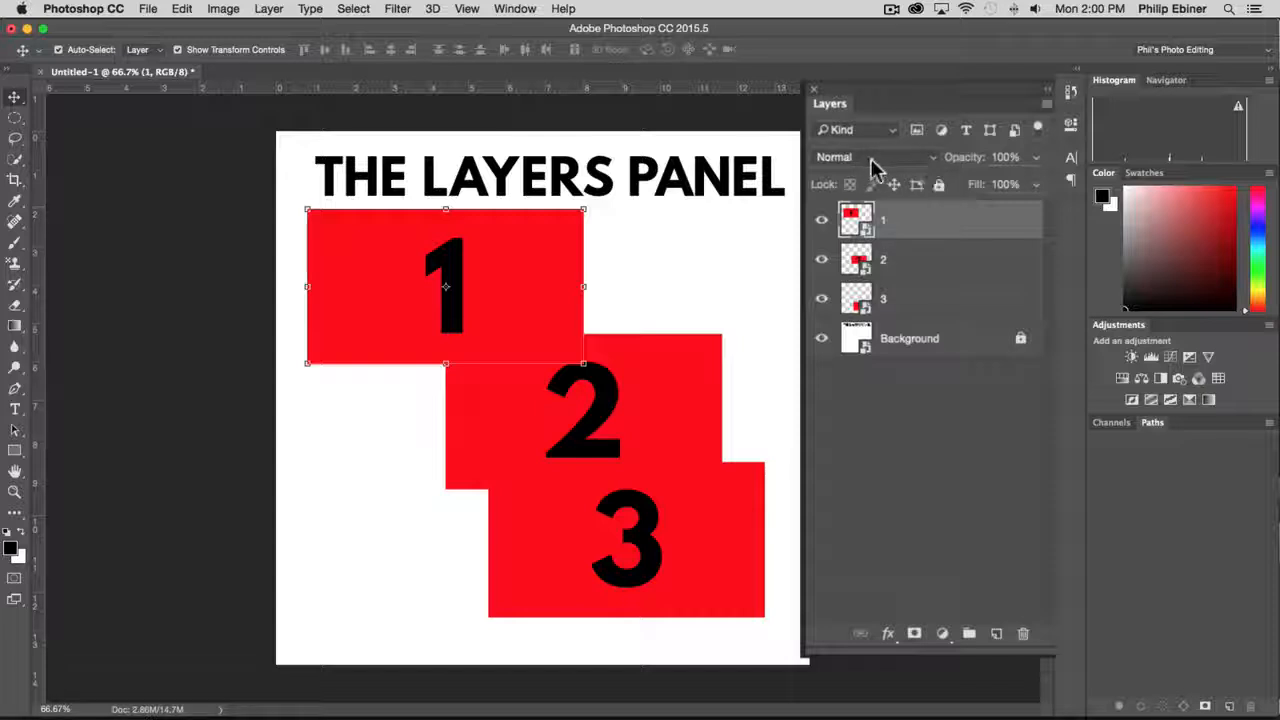
Look through the blend modes available for layer 1 without choosing another one
click(928, 160)
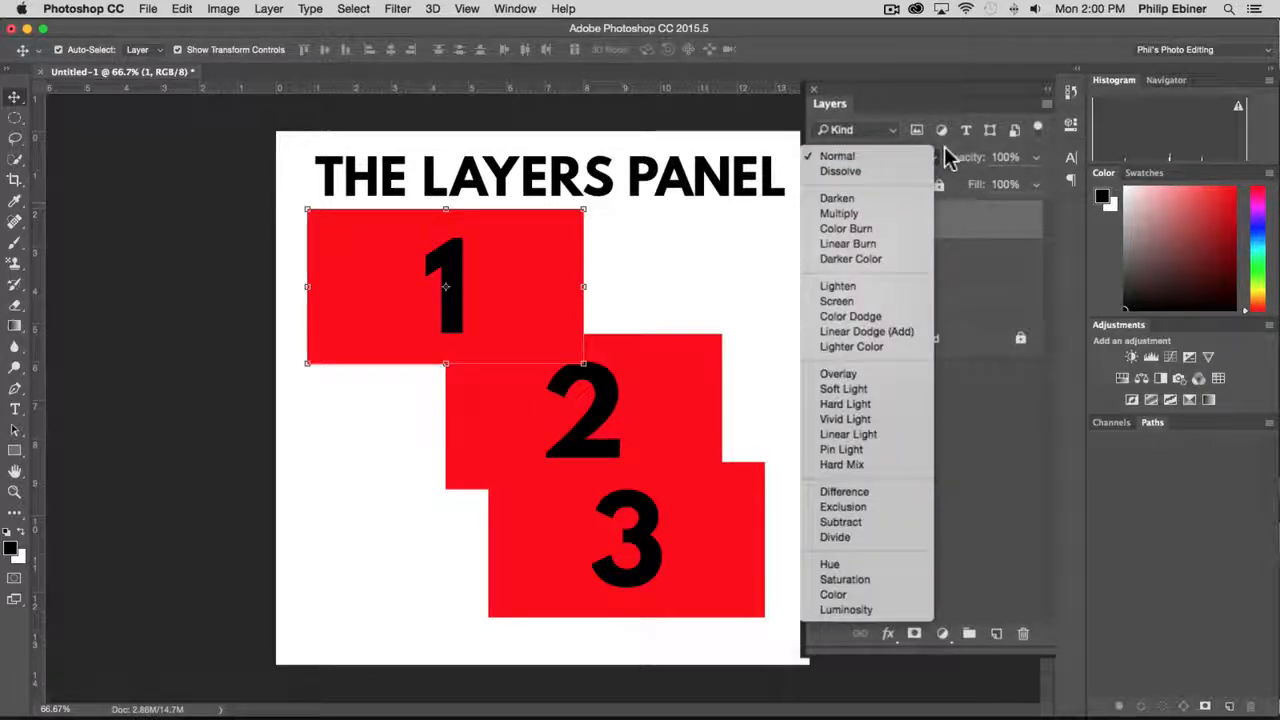
click(948, 160)
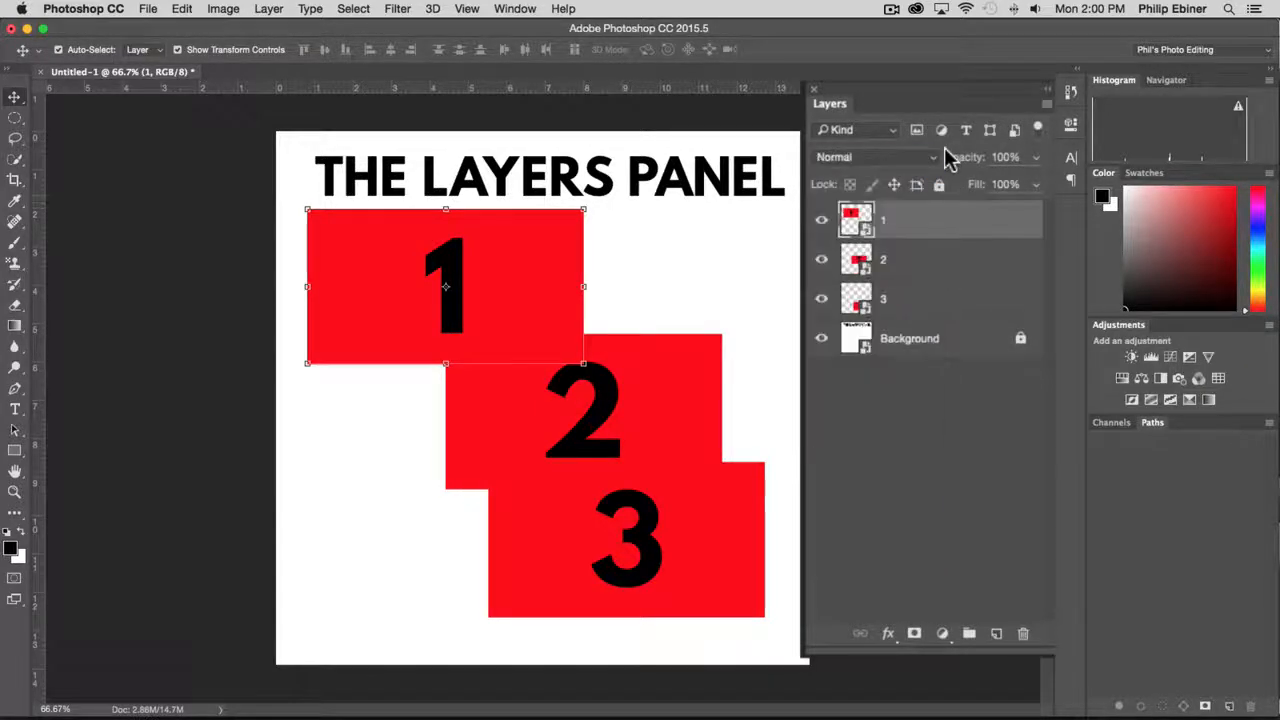
Try the opacity slider on layer 1, scrub the opacity down to 48%, and return it to 100%
click(1038, 158)
click(1040, 160)
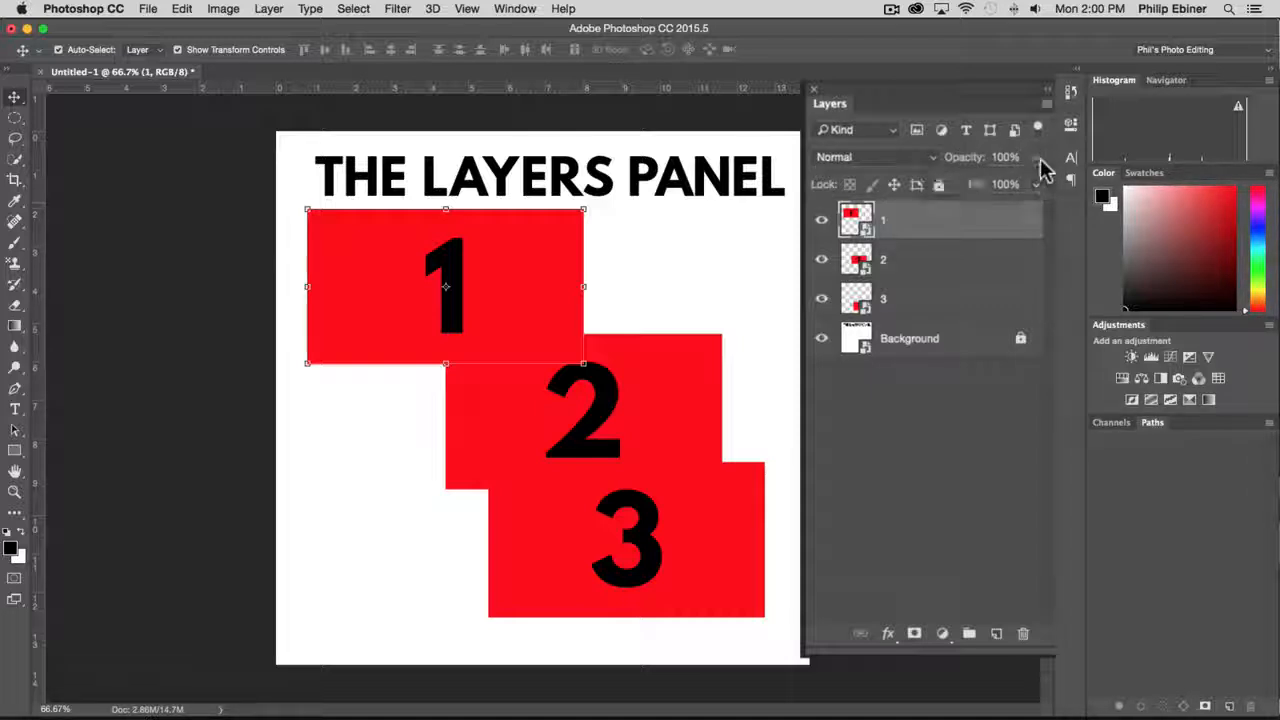
click(1037, 158)
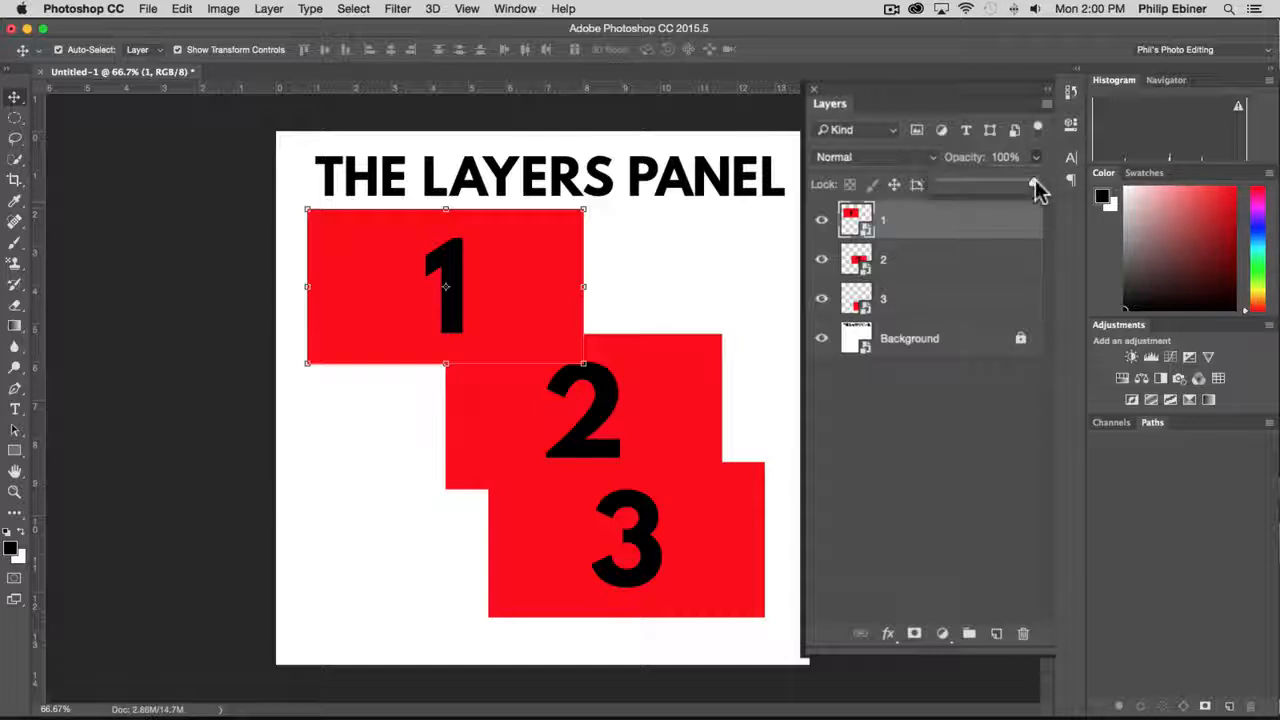
mouse_move(1032, 181)
mouse_down()
mouse_move(938, 181)
mouse_move(1045, 186)
mouse_move(931, 189)
mouse_move(1052, 186)
mouse_move(1037, 157)
mouse_up()
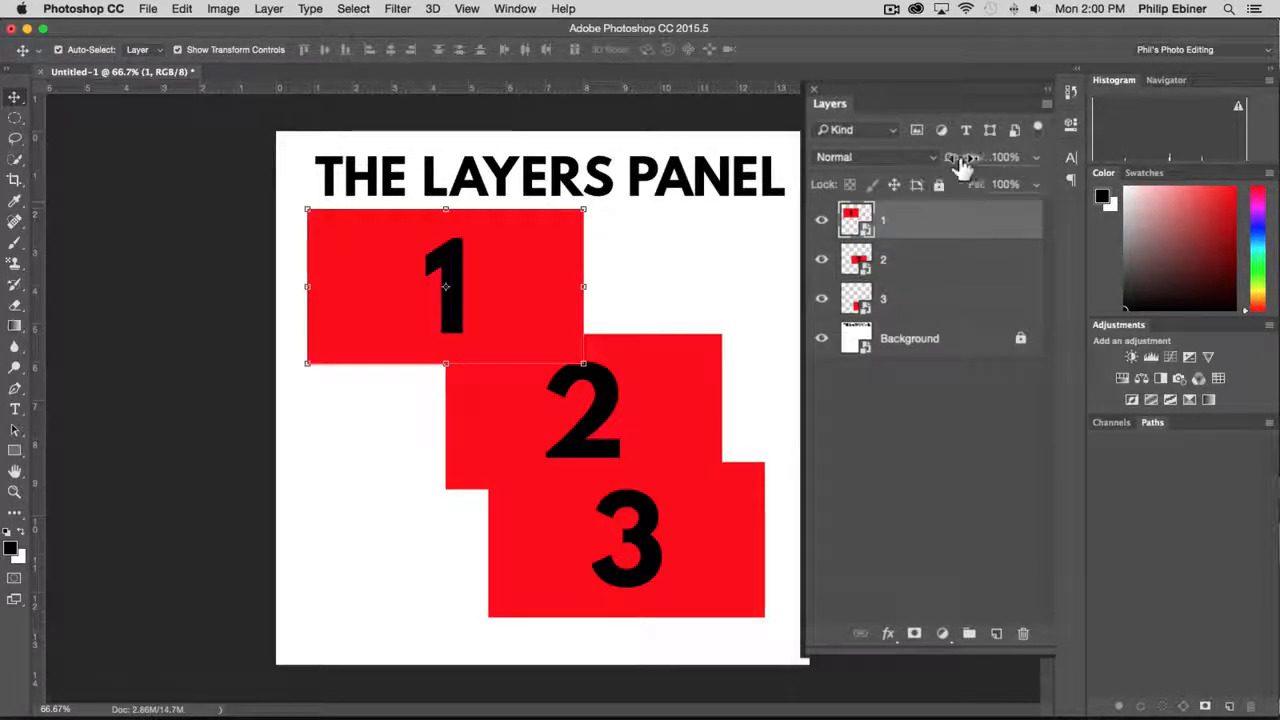
drag(966, 168, 922, 165)
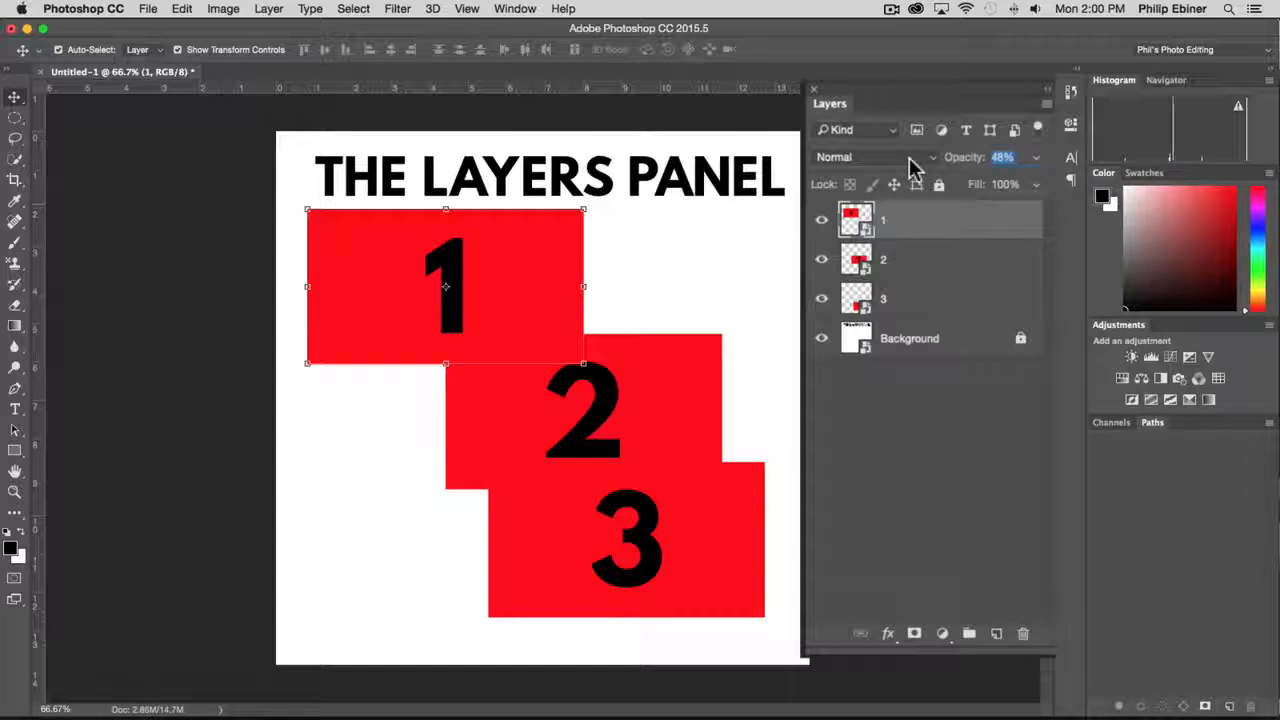
drag(960, 166, 1088, 208)
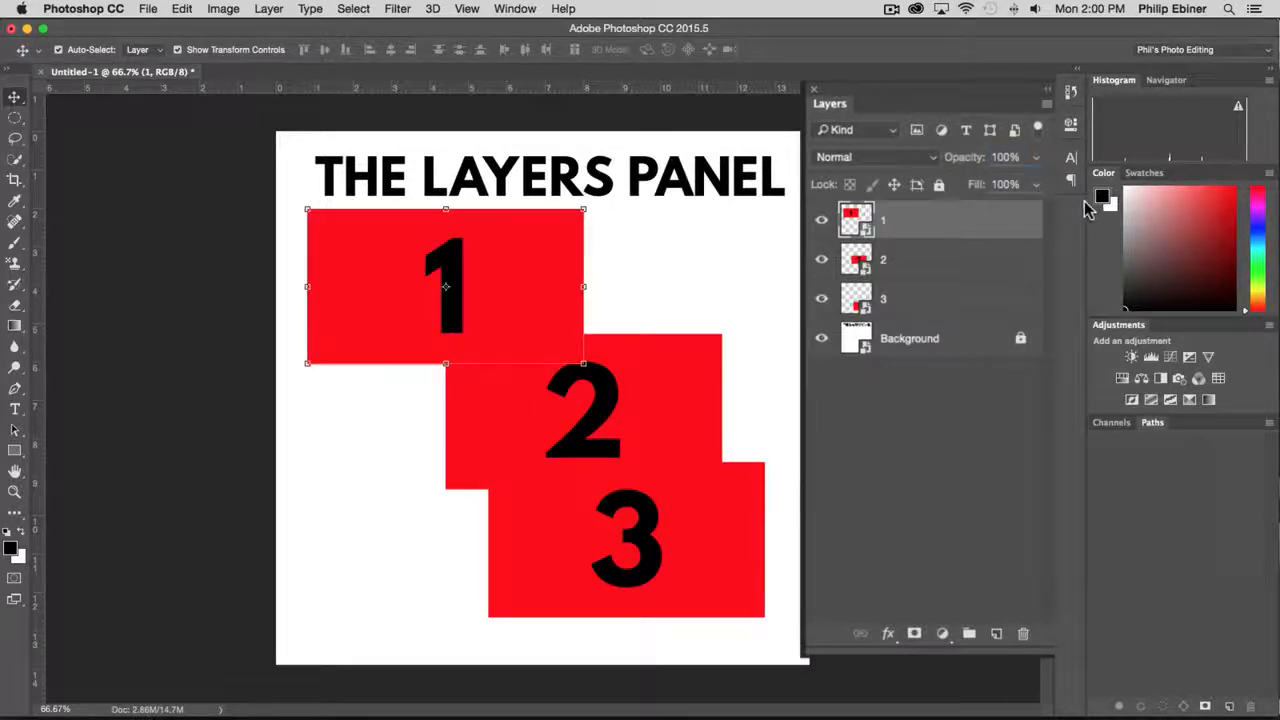
Set layer 1's opacity to exactly 50%, and bring it back up to 100%
click(1013, 157)
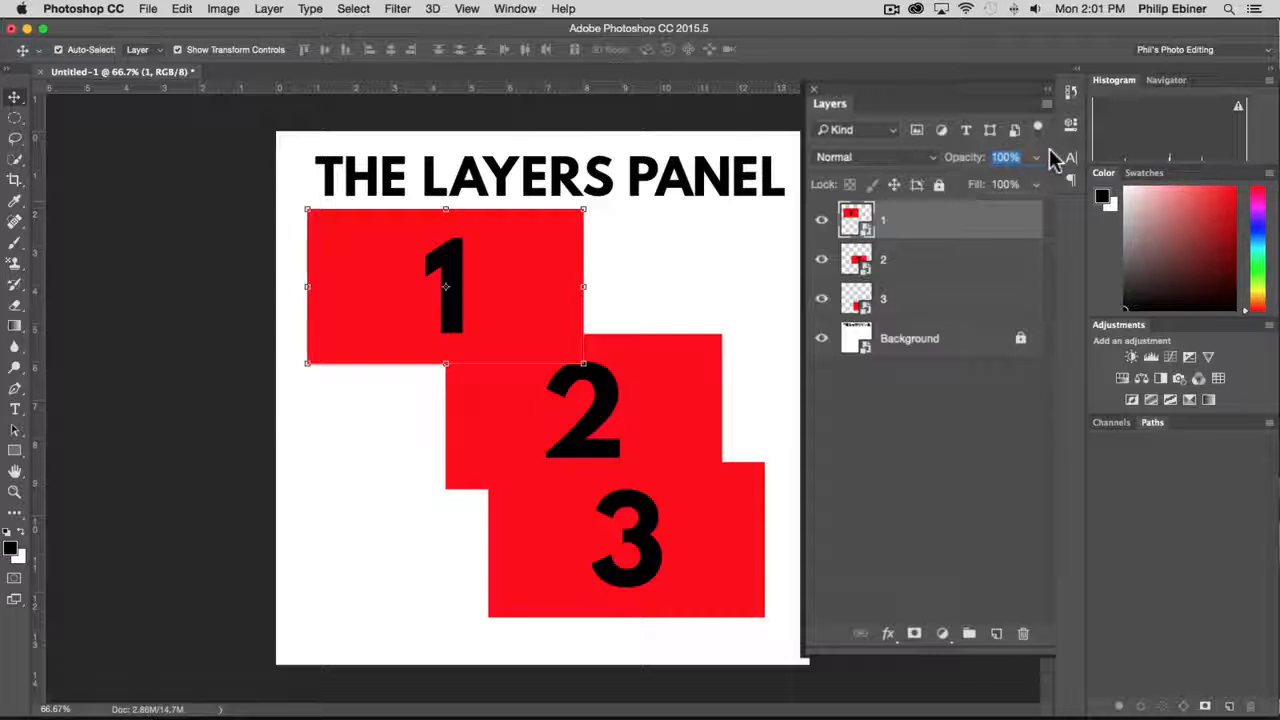
text(50)
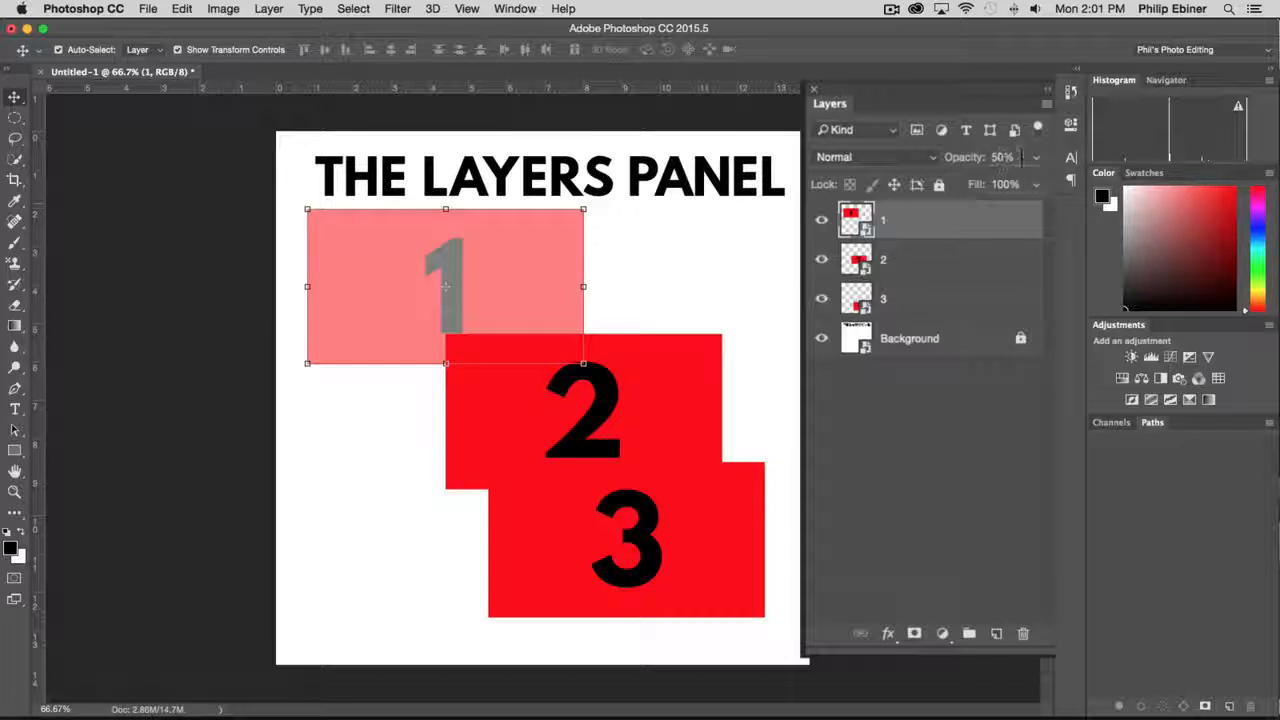
drag(960, 163, 1034, 163)
click(1037, 159)
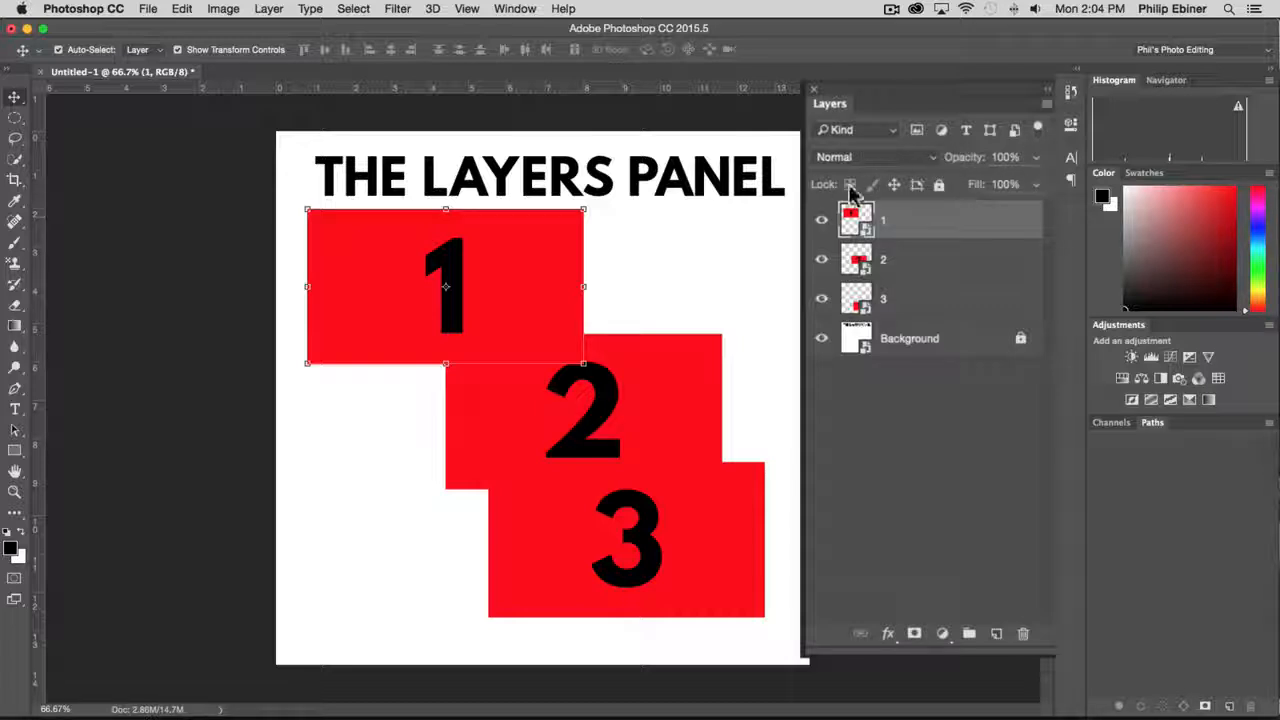
Lock layer 1 completely and unlock it, and lock only its position and release that lock as well
click(940, 184)
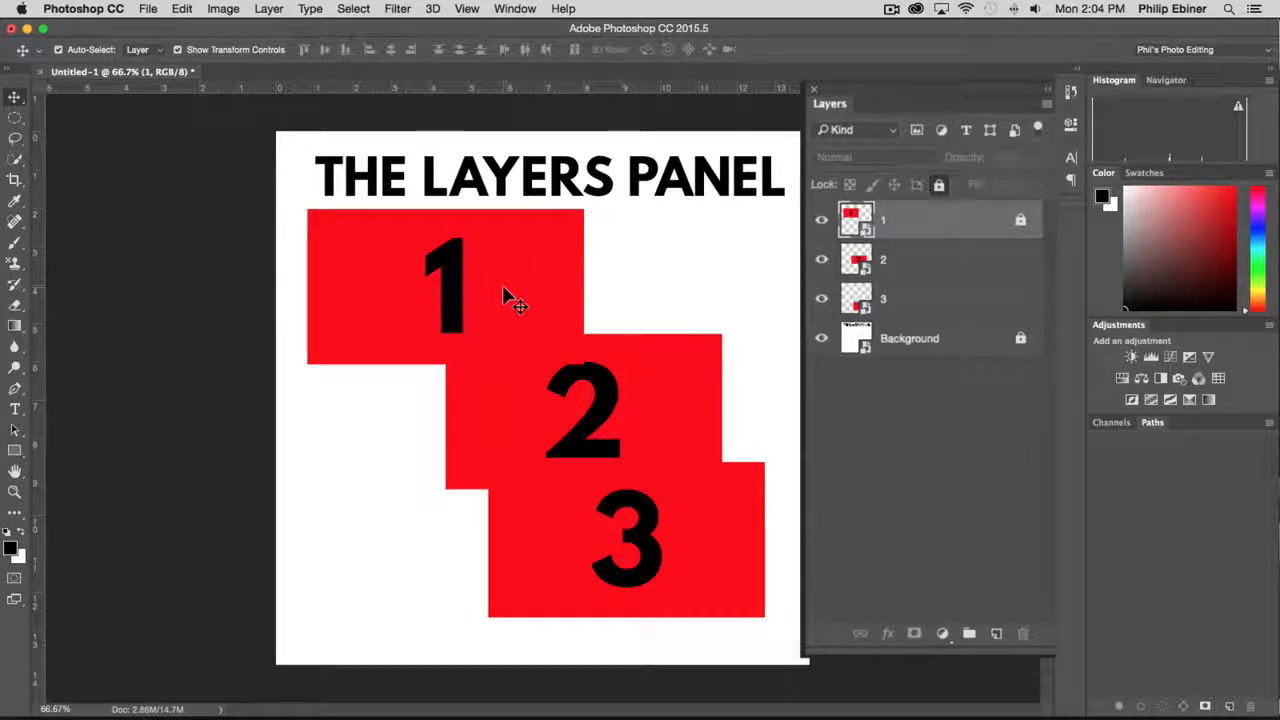
click(938, 193)
click(897, 184)
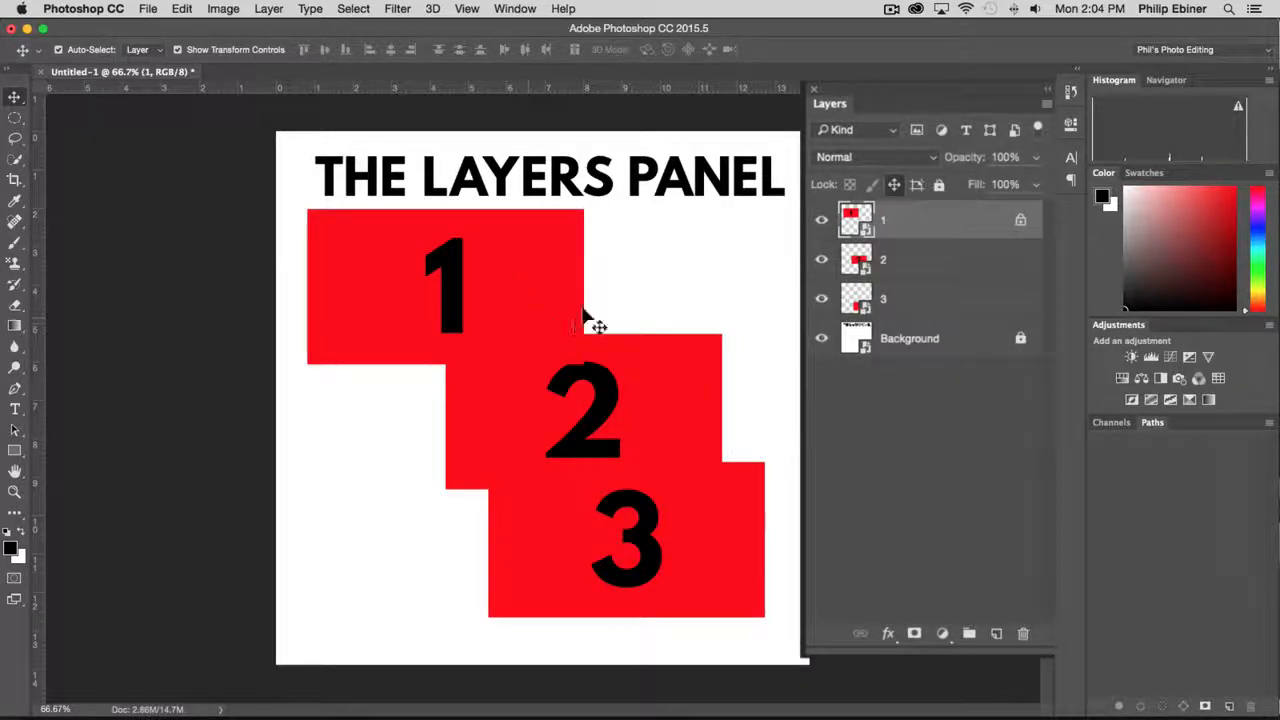
click(895, 186)
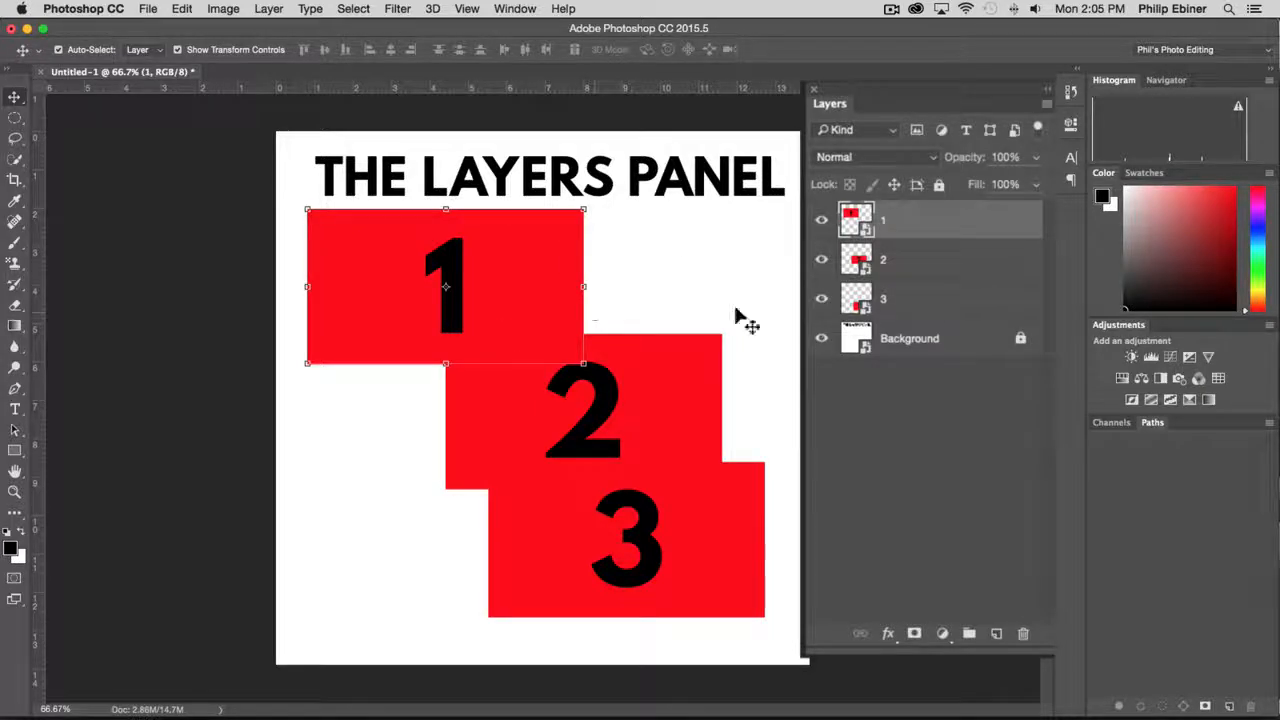
Add a blue Stroke layer style centered on the edge of layer 1's rectangle, adjusting its size
double_click(950, 220)
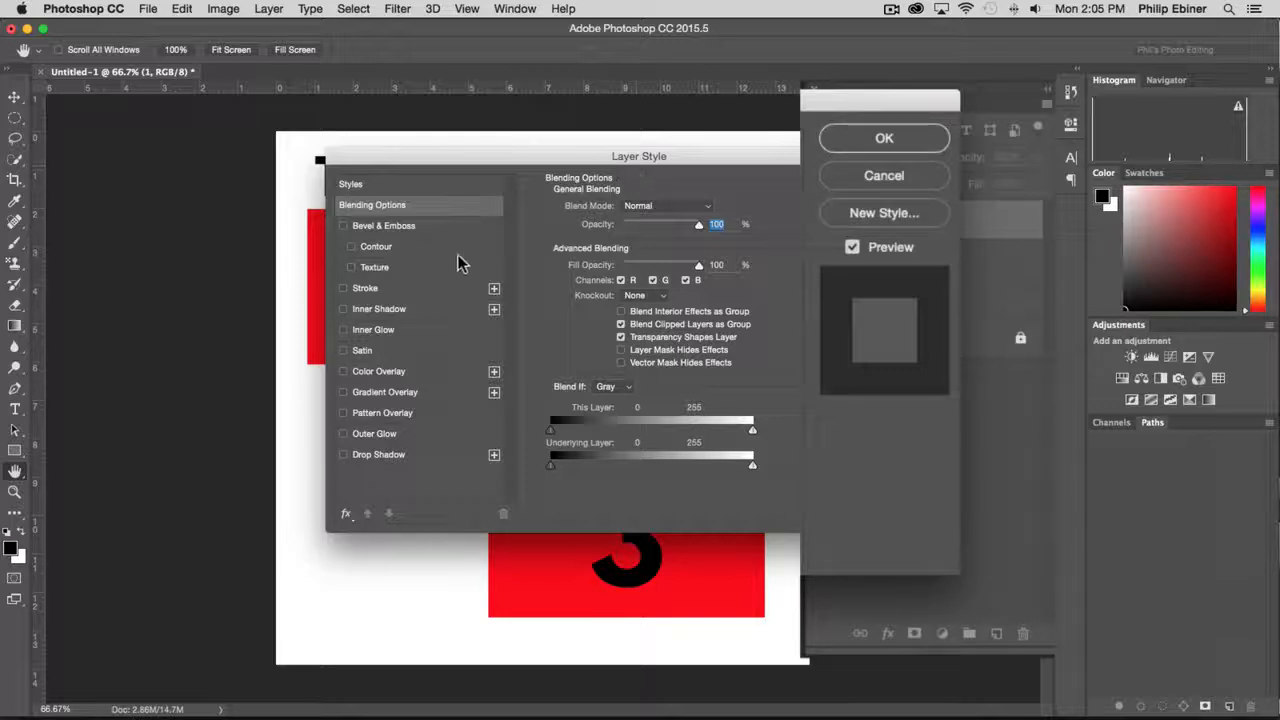
click(365, 288)
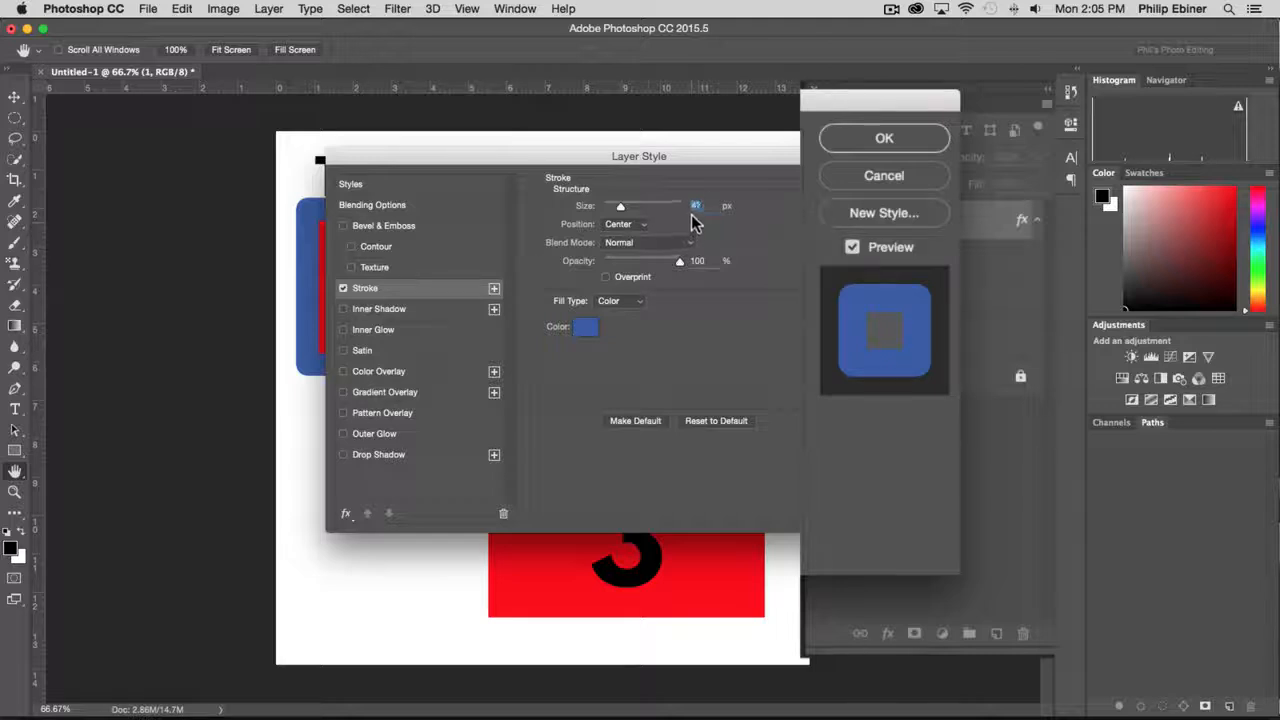
drag(624, 208, 620, 210)
click(872, 137)
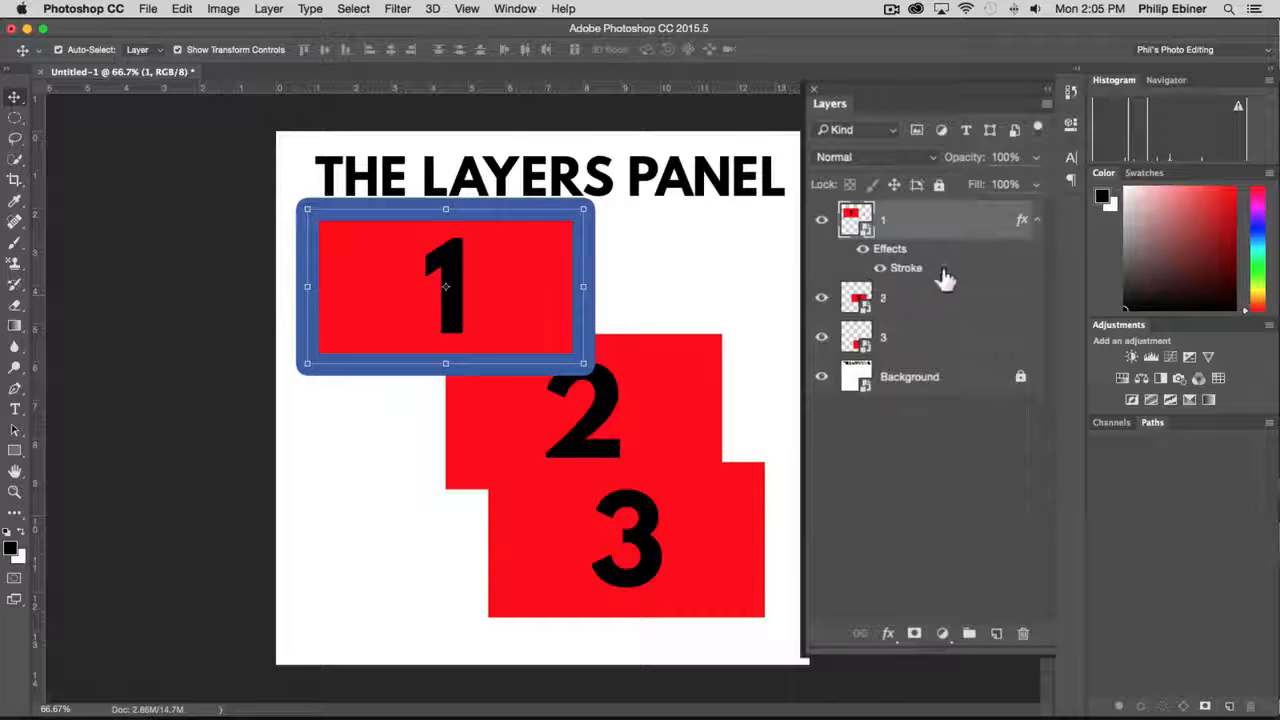
Hide and show again layer 1's Stroke effect, and do the same for all of its effects
click(880, 268)
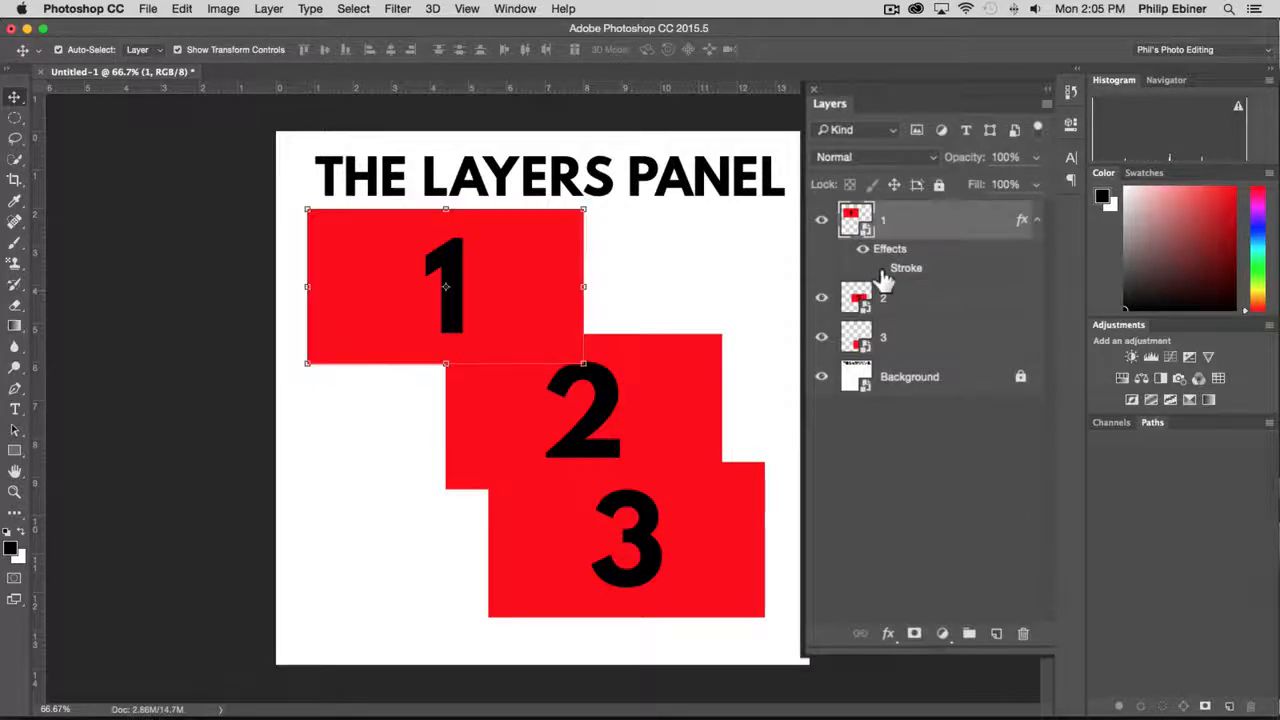
click(880, 268)
click(862, 249)
click(862, 249)
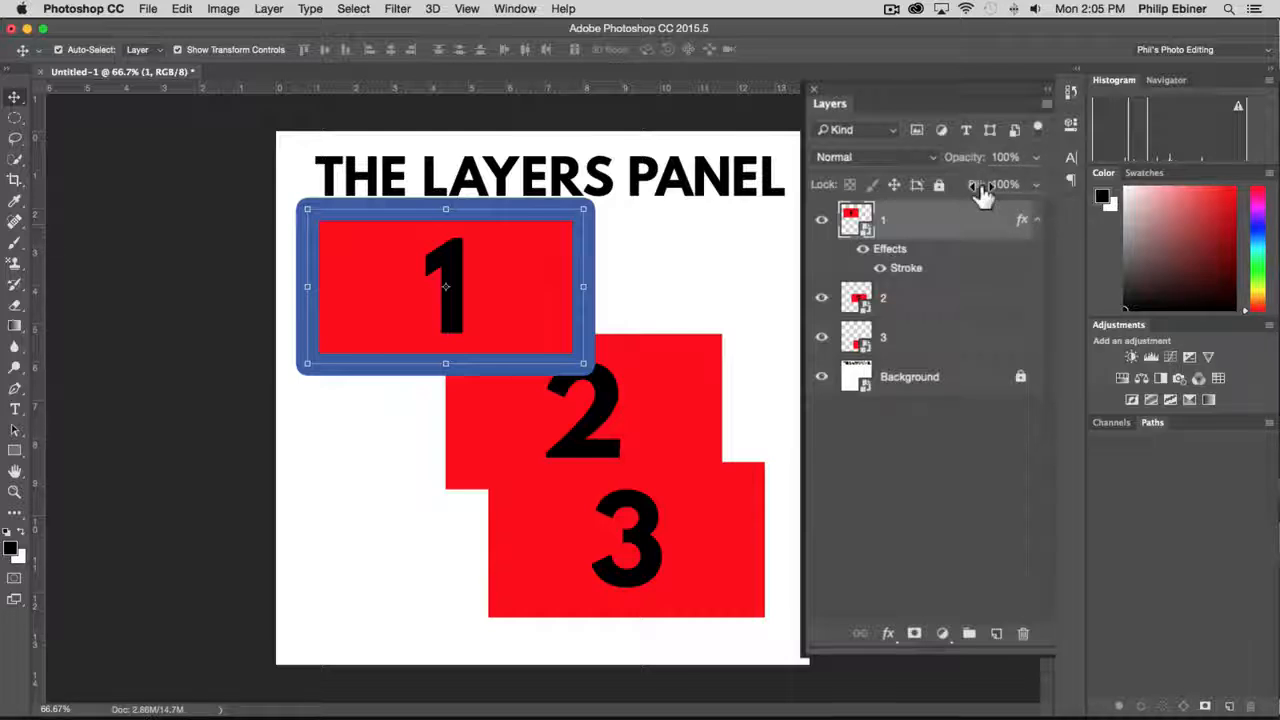
Reduce layer 1's fill to 43% and restore it to 100%
mouse_move(983, 193)
mouse_down()
mouse_move(908, 198)
mouse_move(925, 195)
mouse_up()
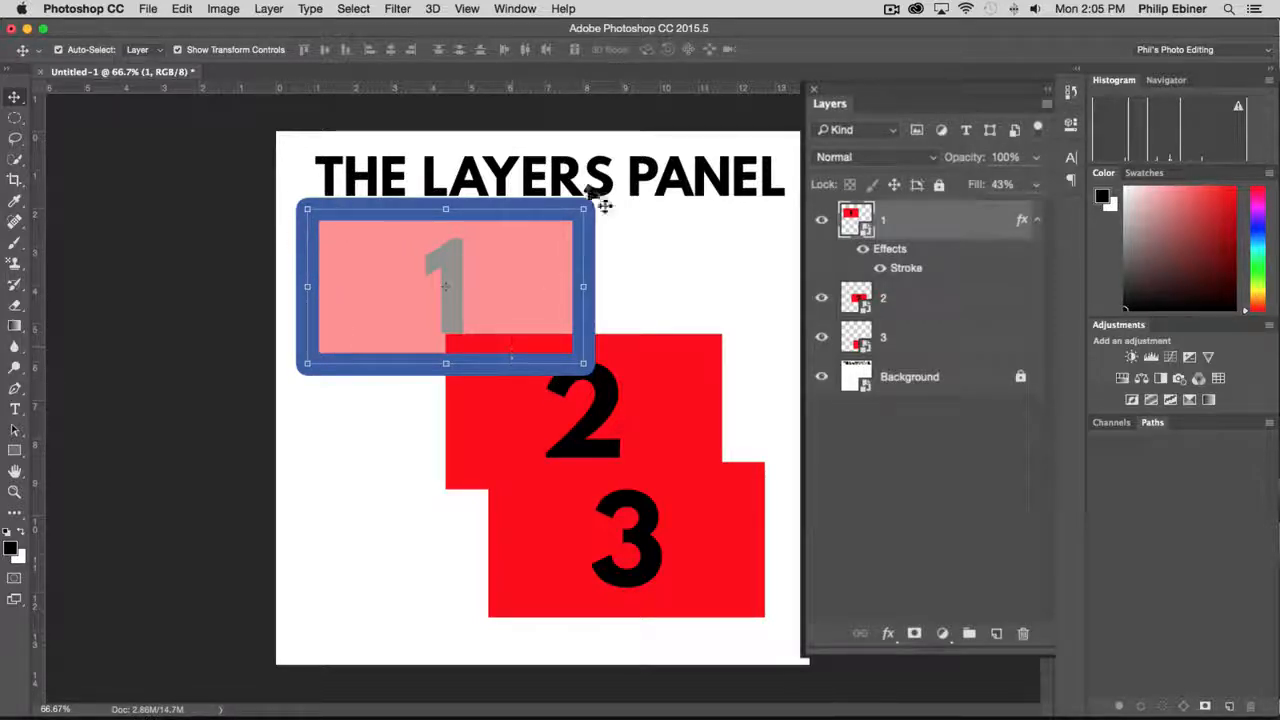
click(998, 184)
text(100)
key(Return)
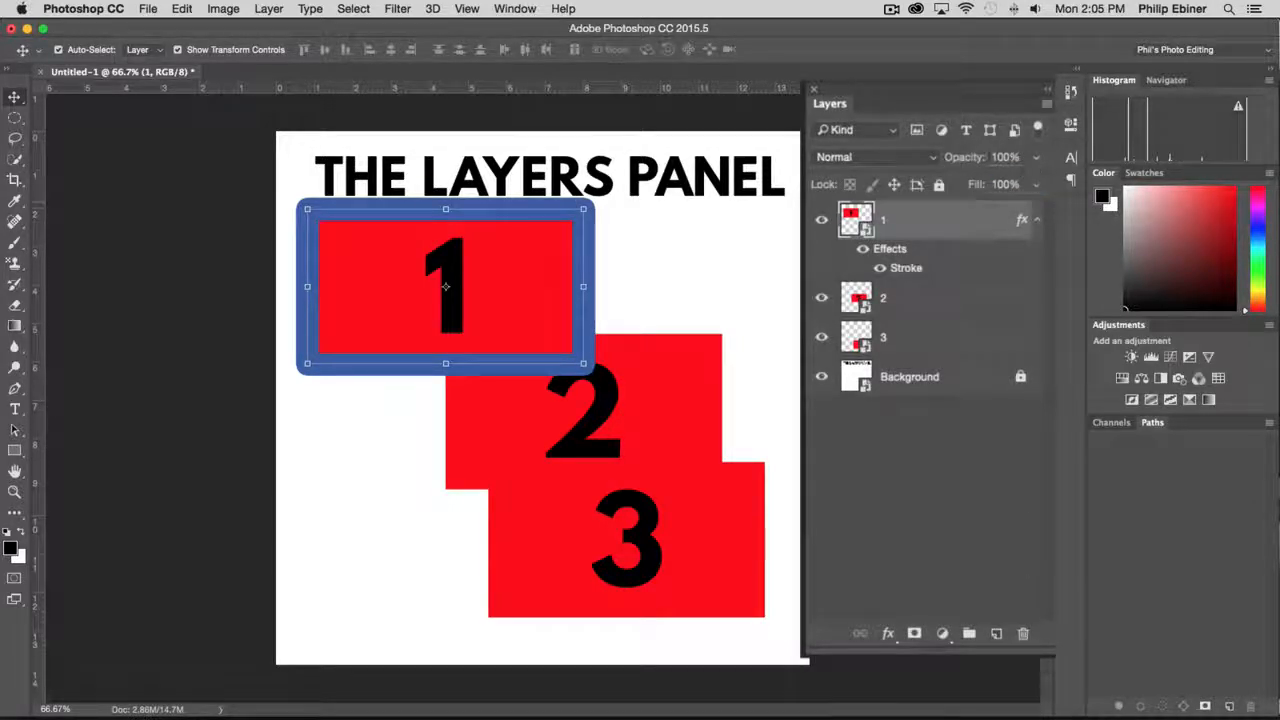
Compare an opacity of 59% with a fill of 0% on layer 1, restoring each to 100%
drag(955, 157, 932, 155)
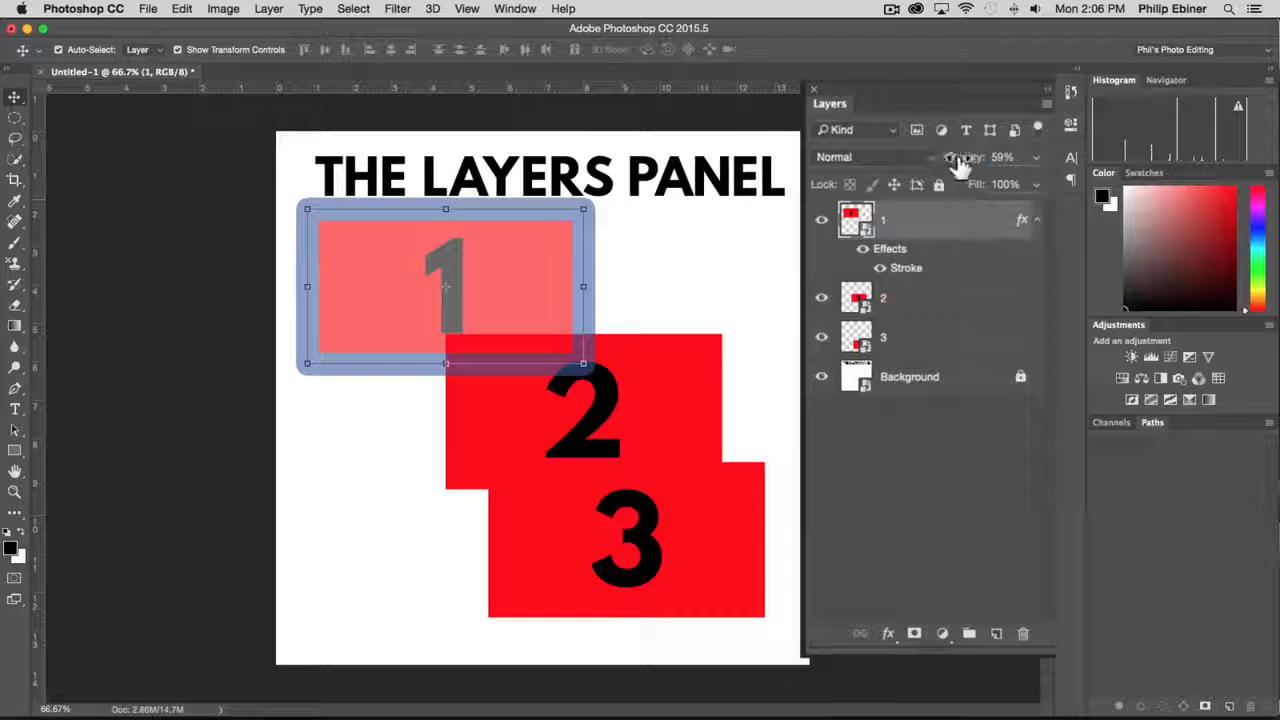
mouse_move(957, 166)
mouse_down()
mouse_move(932, 165)
mouse_move(1151, 204)
mouse_move(1070, 207)
mouse_up()
drag(984, 188, 701, 223)
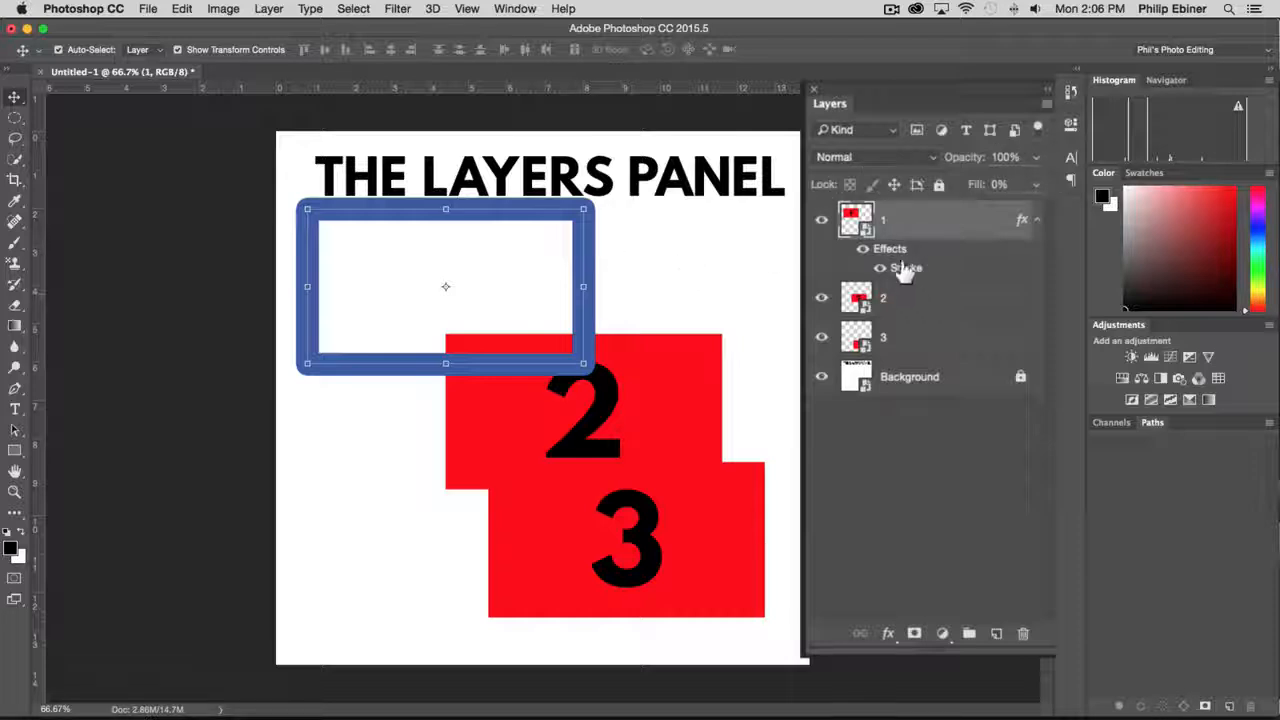
mouse_move(977, 184)
mouse_down()
mouse_move(1115, 228)
mouse_move(1046, 205)
mouse_up()
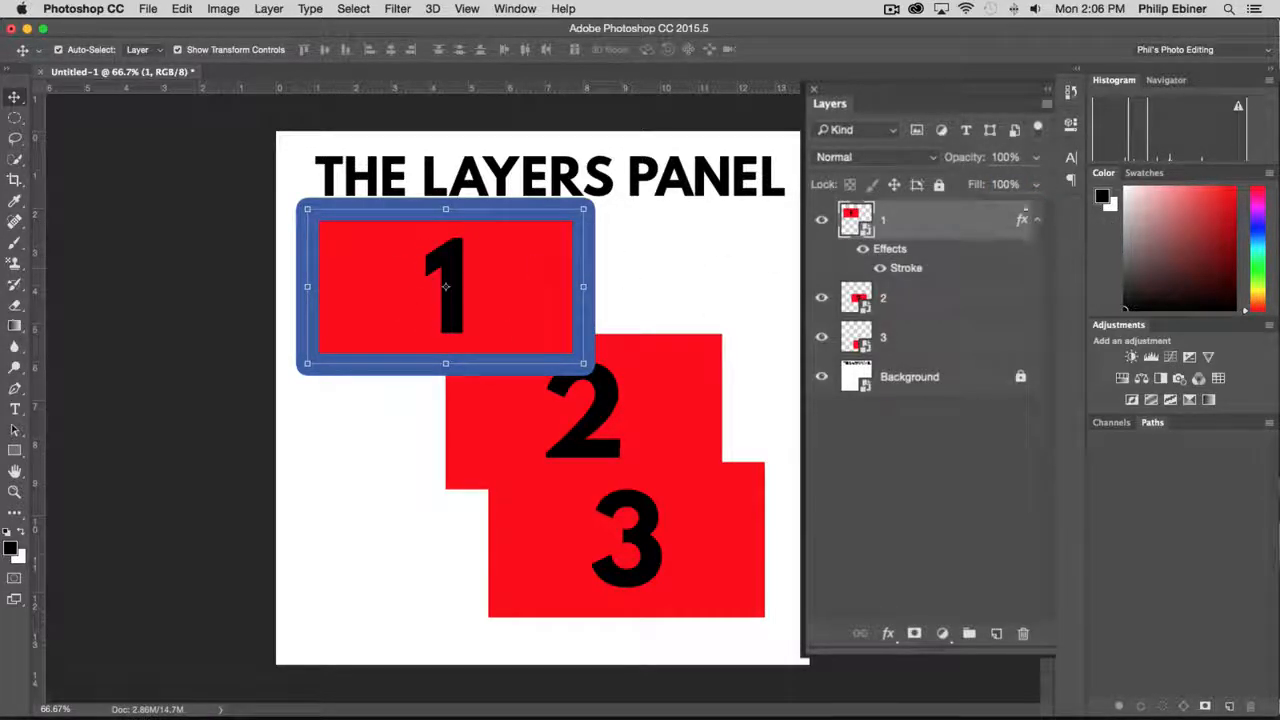
Clear the layer style from layer 1 and deselect all layers
right_click(910, 224)
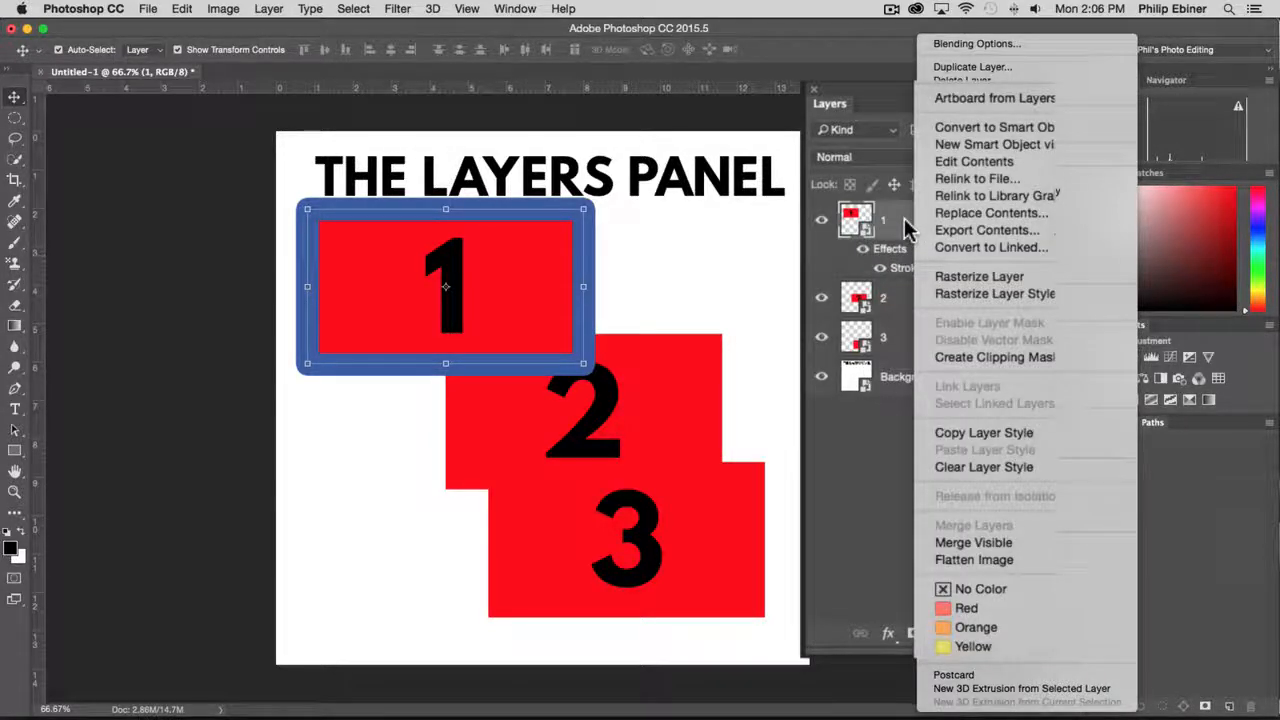
click(987, 467)
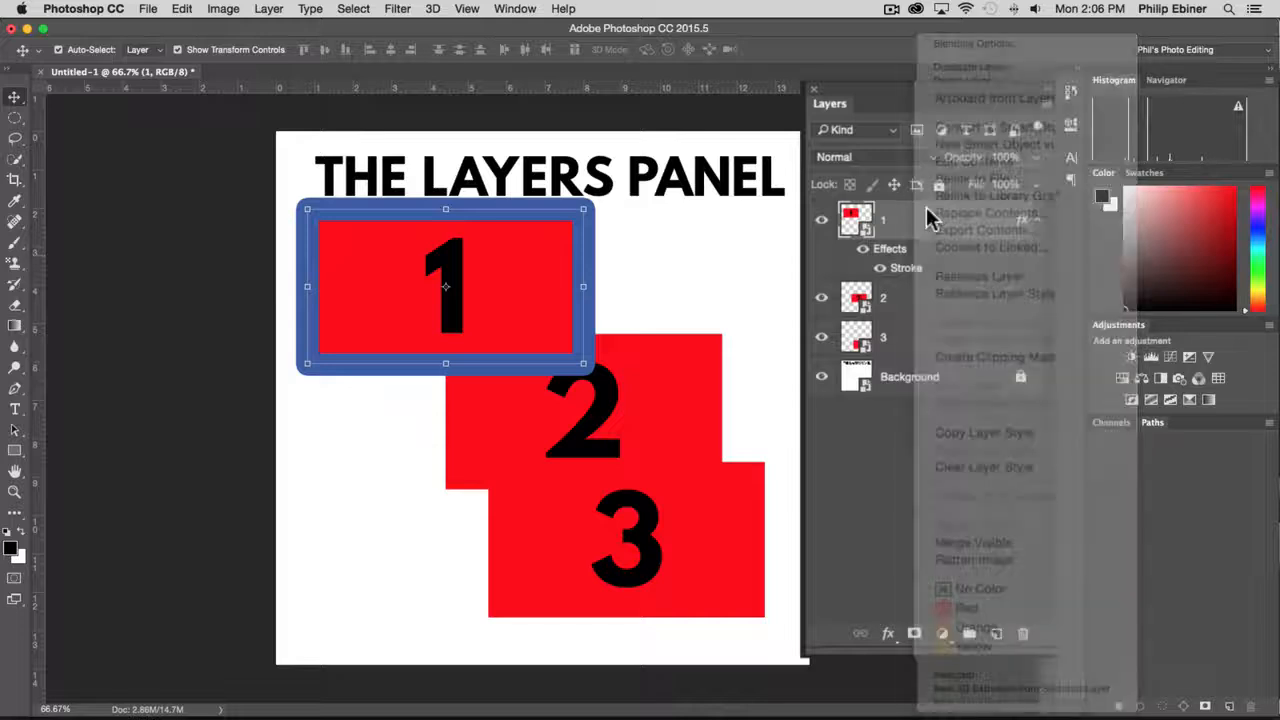
click(930, 455)
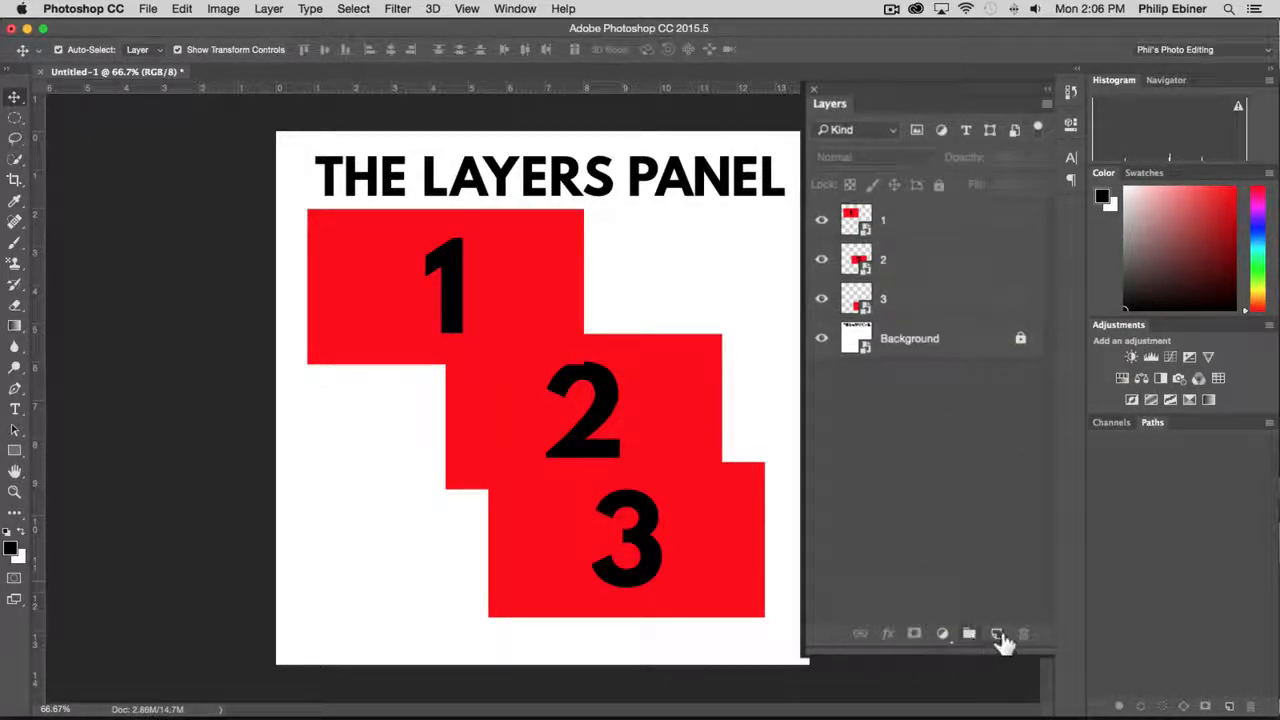
Select layer 1 and look at the list of layer effects without applying one
click(912, 224)
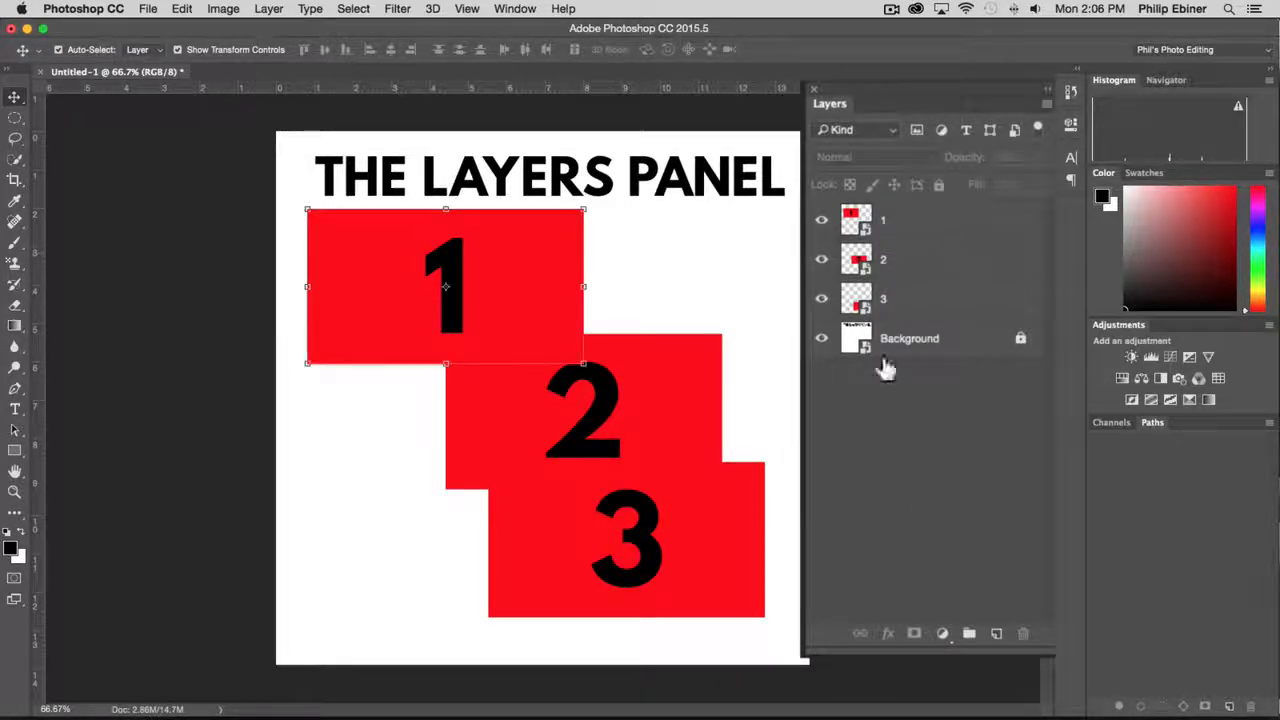
click(888, 637)
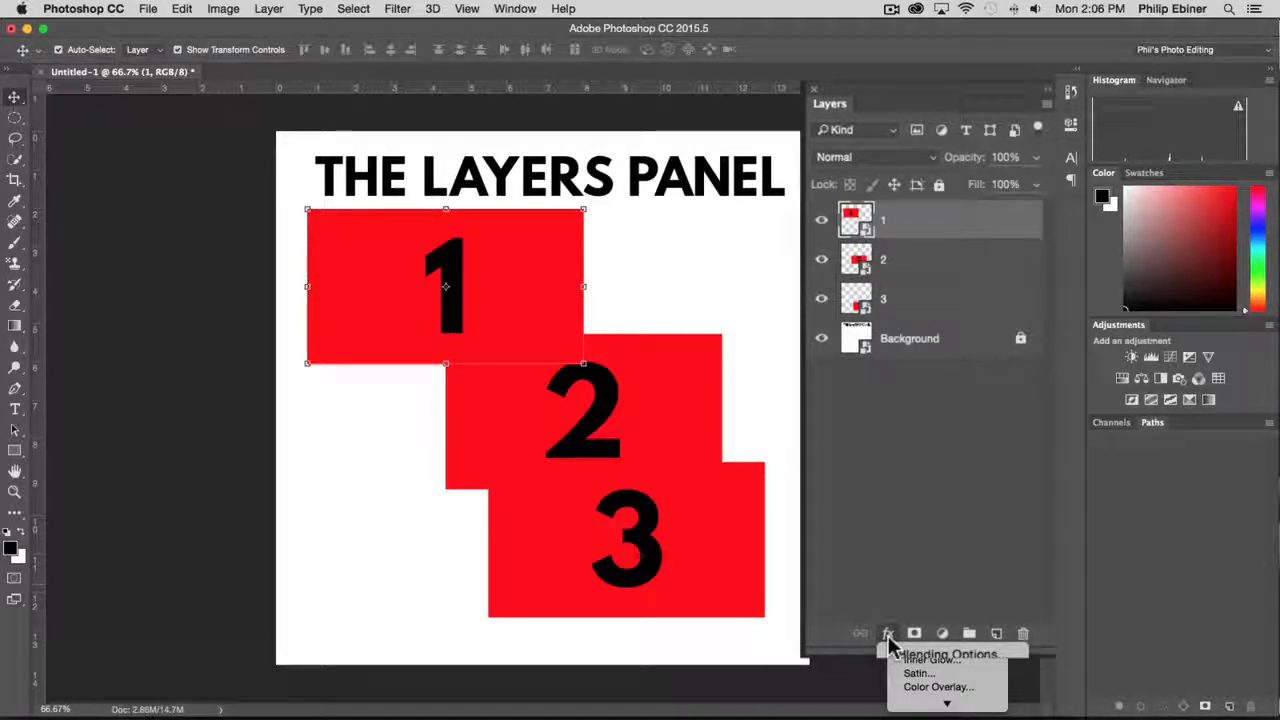
click(940, 588)
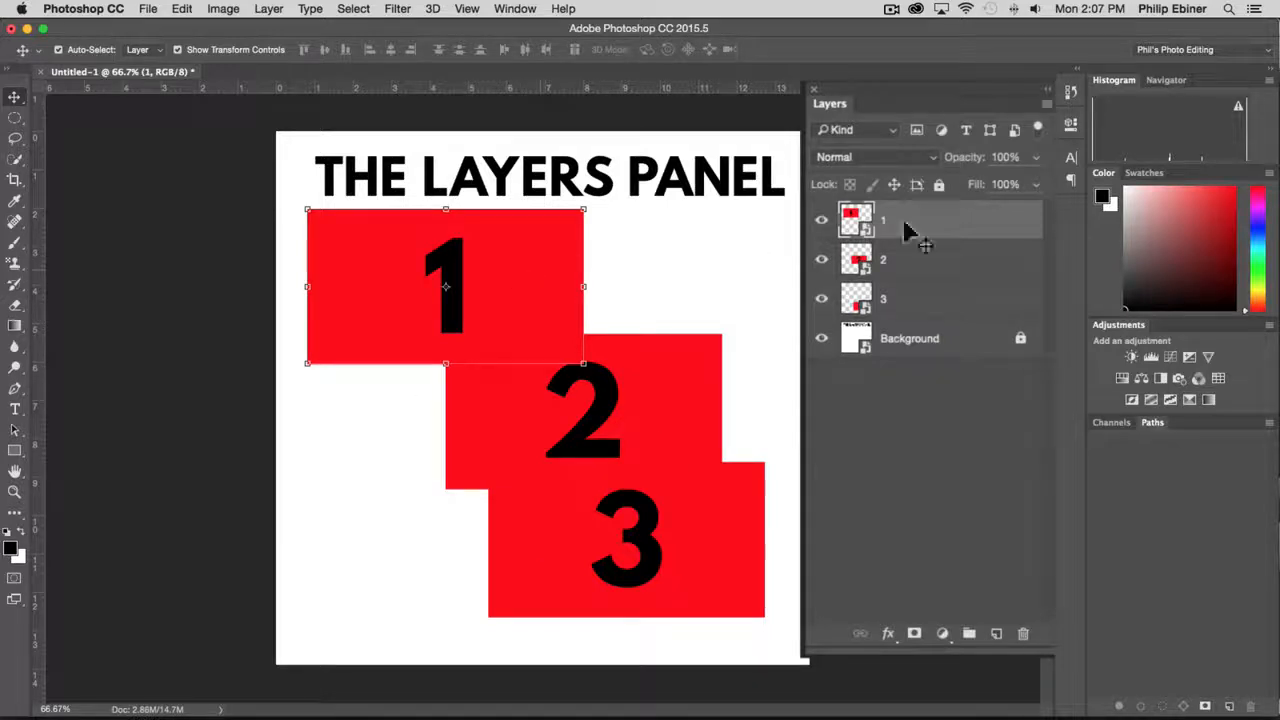
Create a new layer group above layer 1 and name it Layers 1-3
click(967, 638)
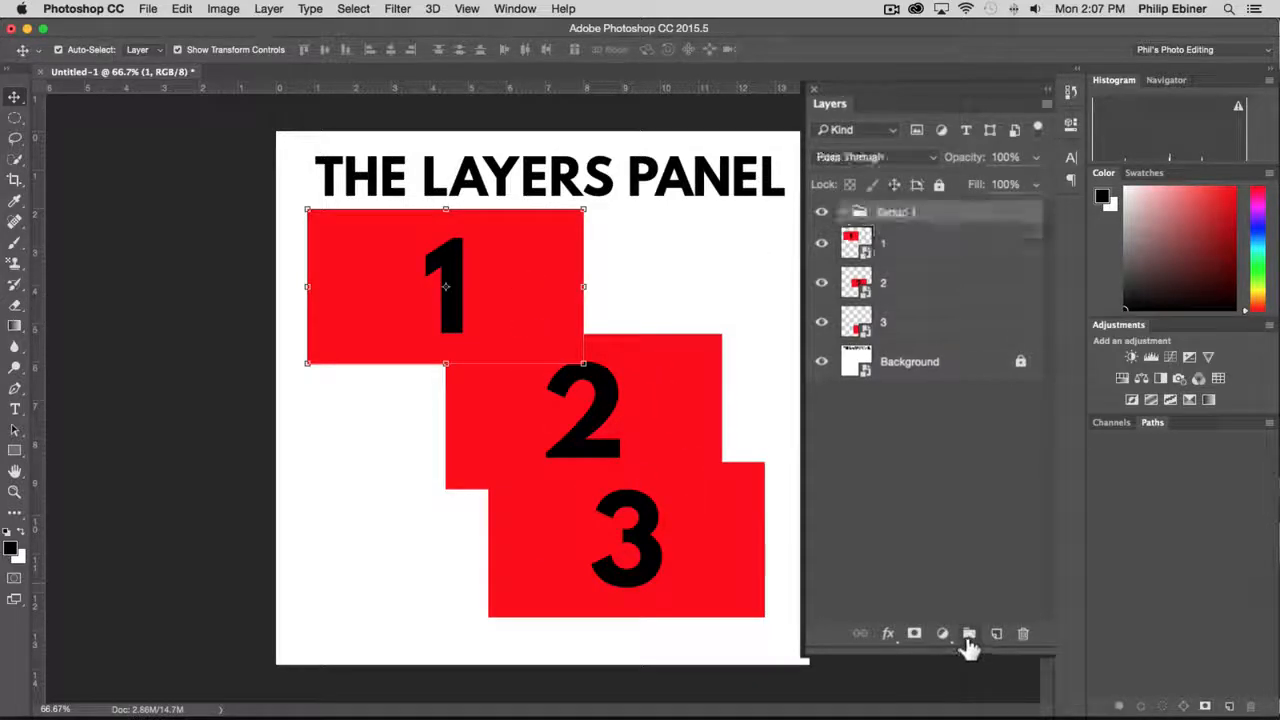
click(907, 248)
click(900, 214)
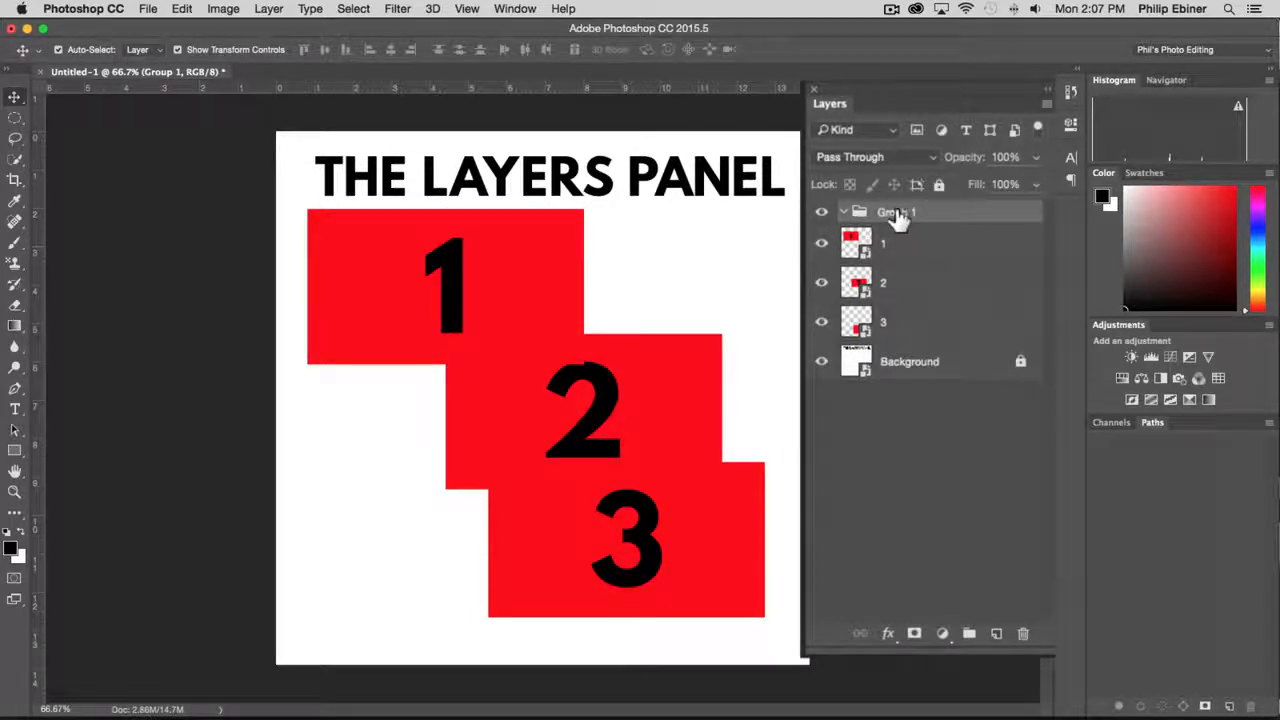
double_click(895, 213)
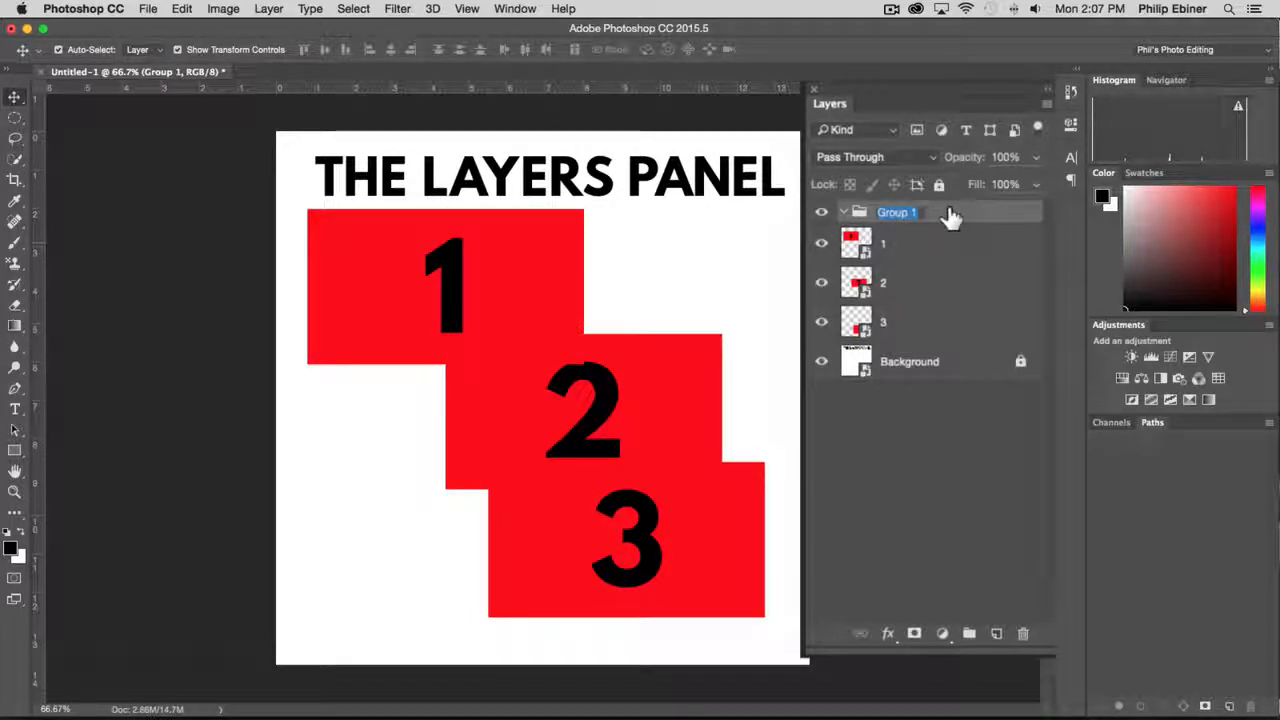
text(Lay)
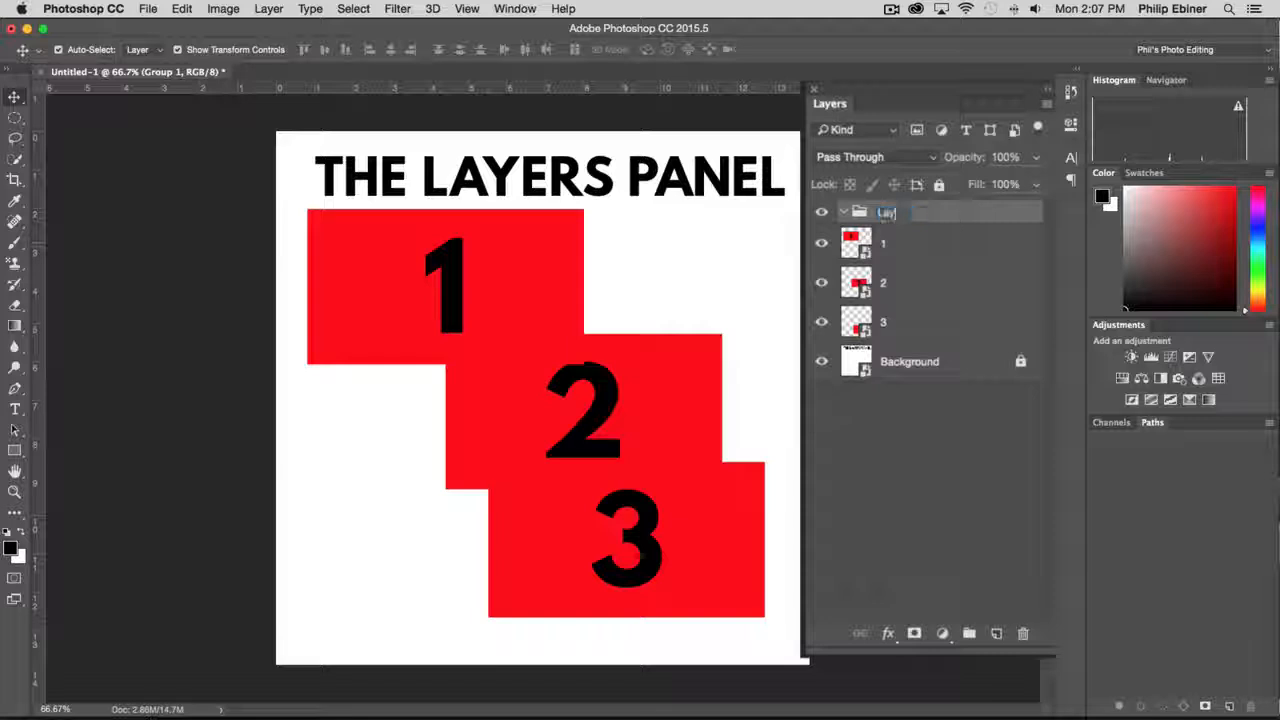
text(ers 1-3)
key(Return)
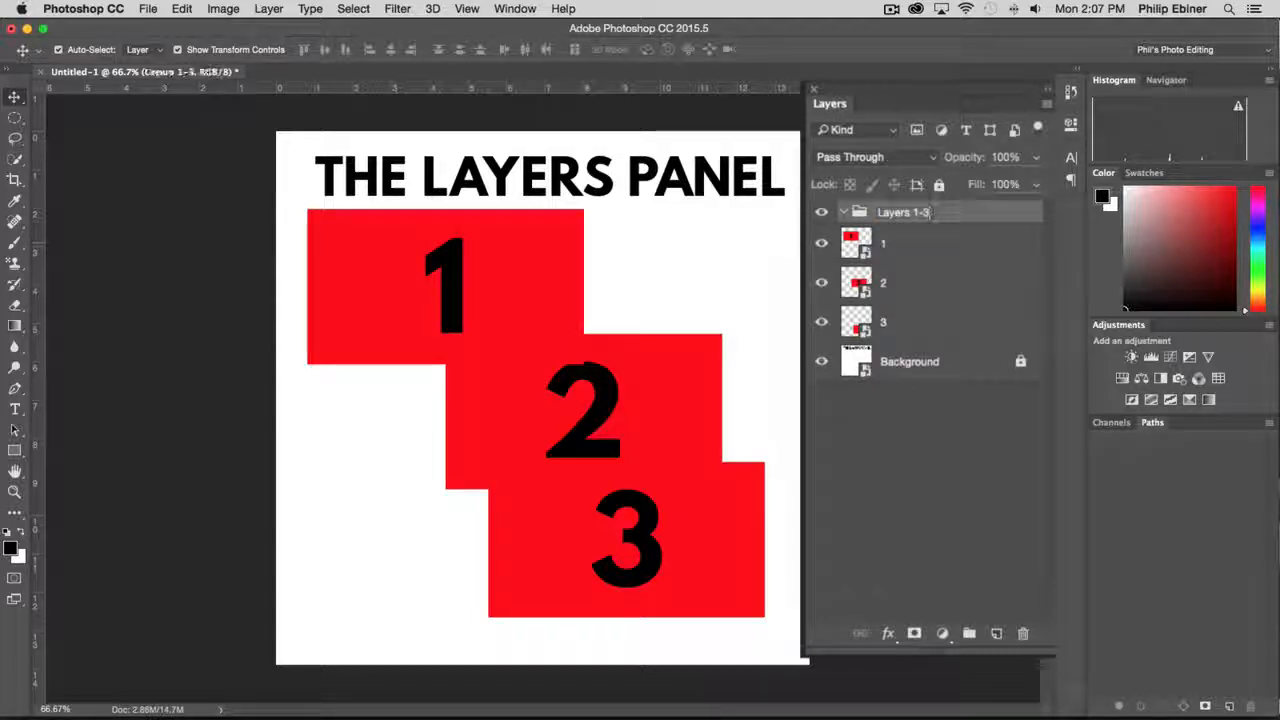
Move layers 1, 2 and 3 into the Layers 1-3 group, placing 2 and 3 together above 1
click(899, 245)
drag(905, 245, 900, 212)
click(898, 285)
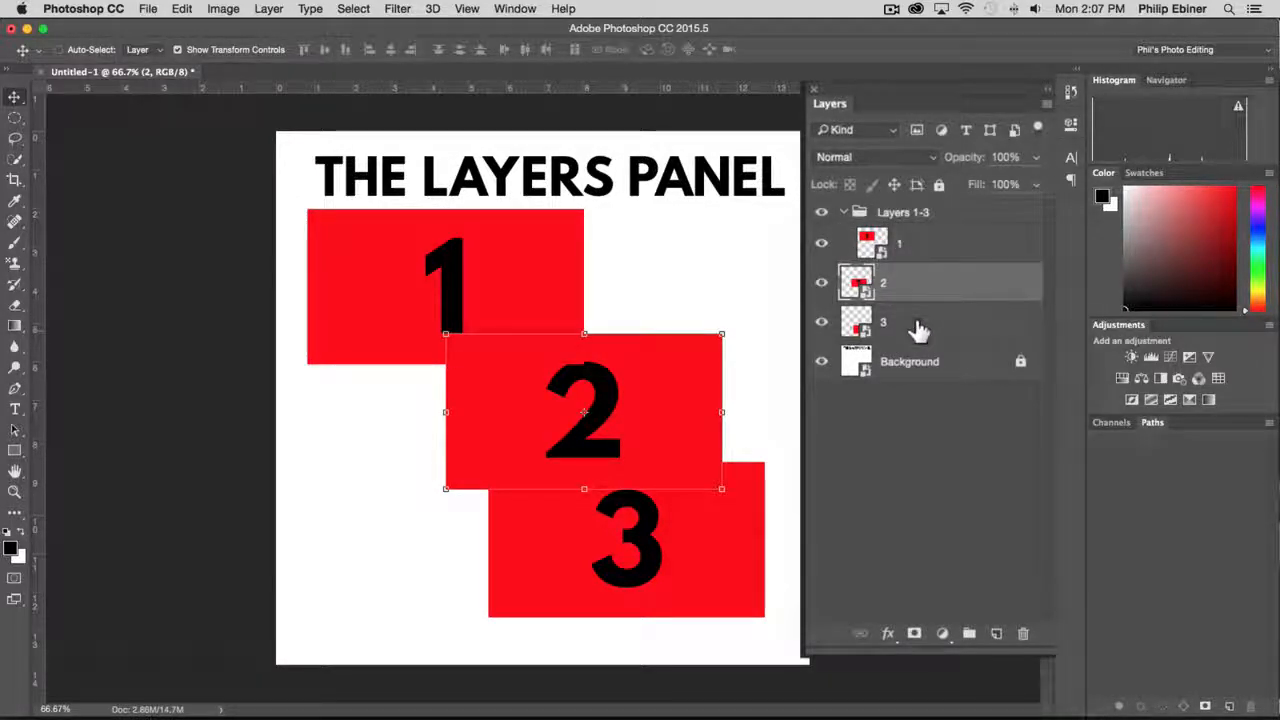
shift+click(921, 330)
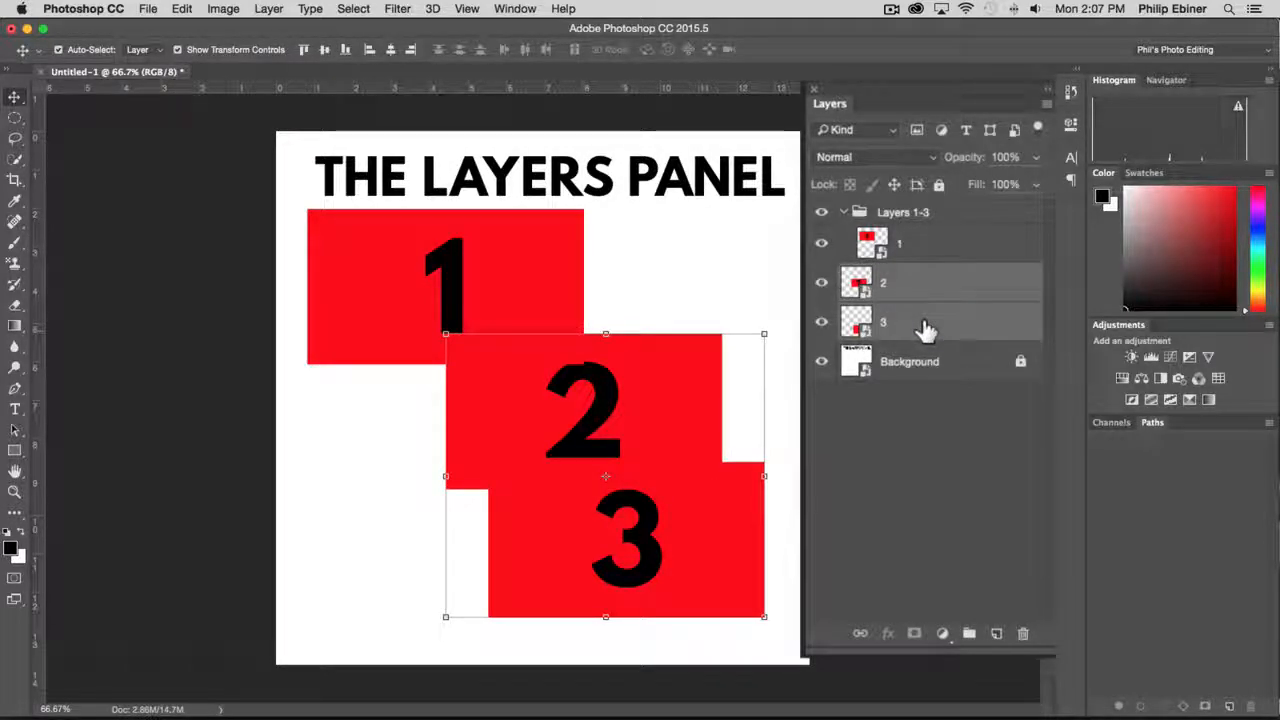
drag(923, 329, 912, 210)
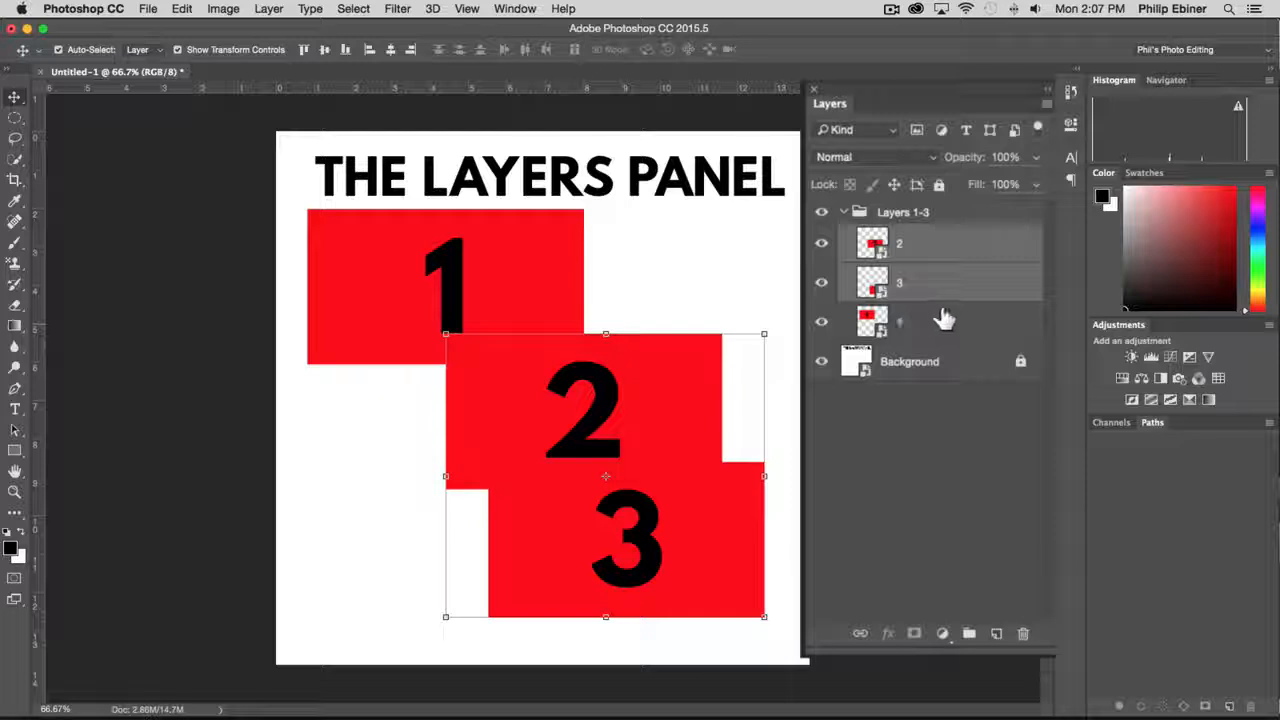
Place layer 1 at the top of the Layers 1-3 group, and toggle the collapsed group's visibility off and on
drag(930, 338, 883, 229)
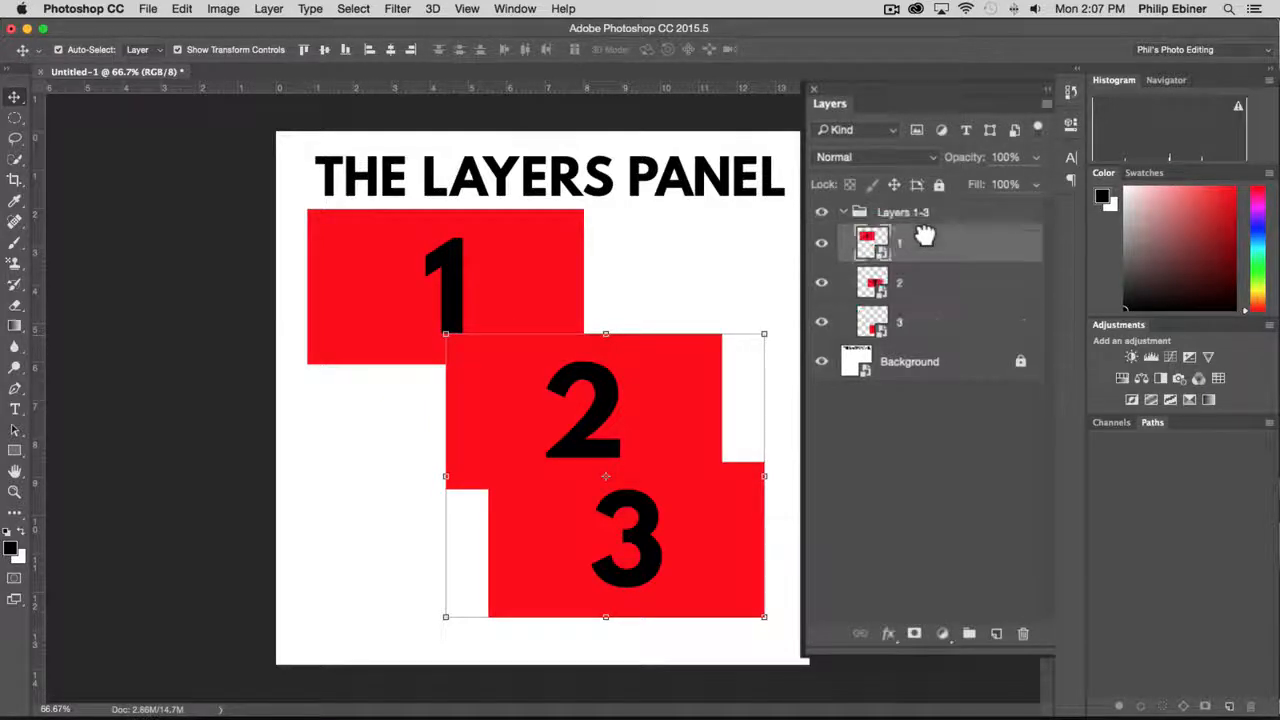
click(843, 213)
click(821, 212)
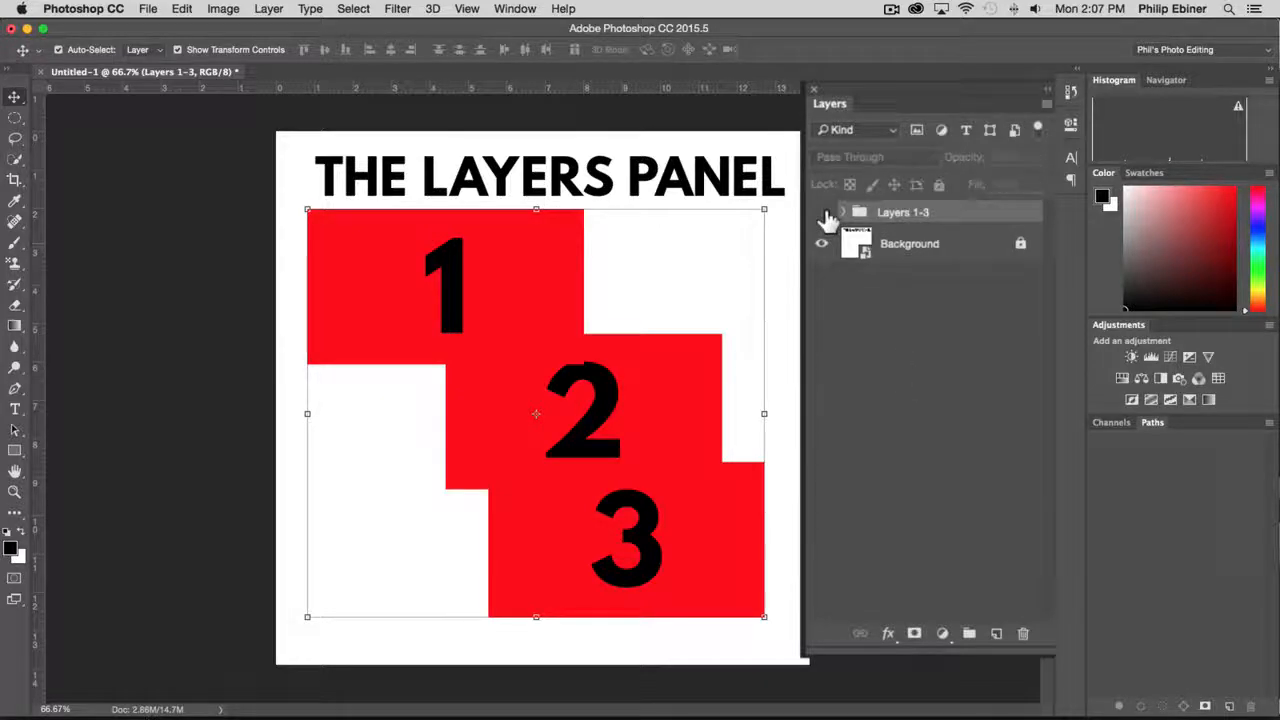
click(821, 212)
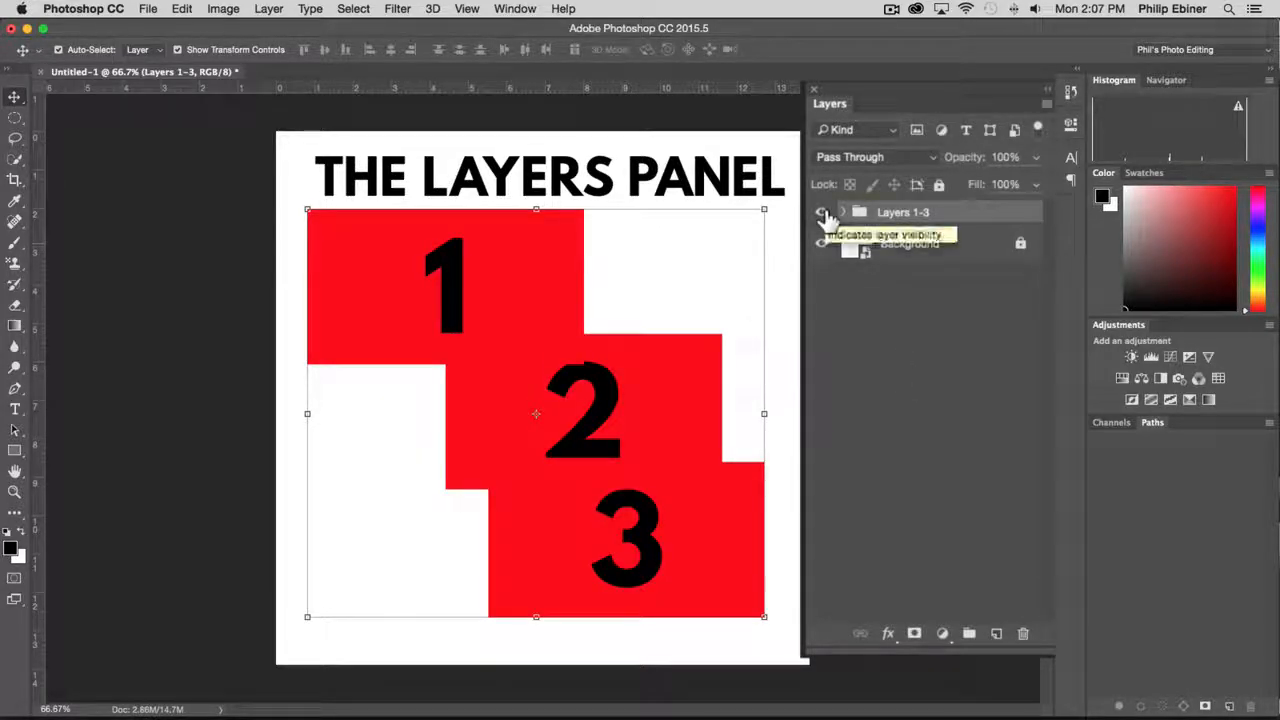
Expand the Layers 1-3 group and move layer 2 slightly to the left on the canvas
click(844, 213)
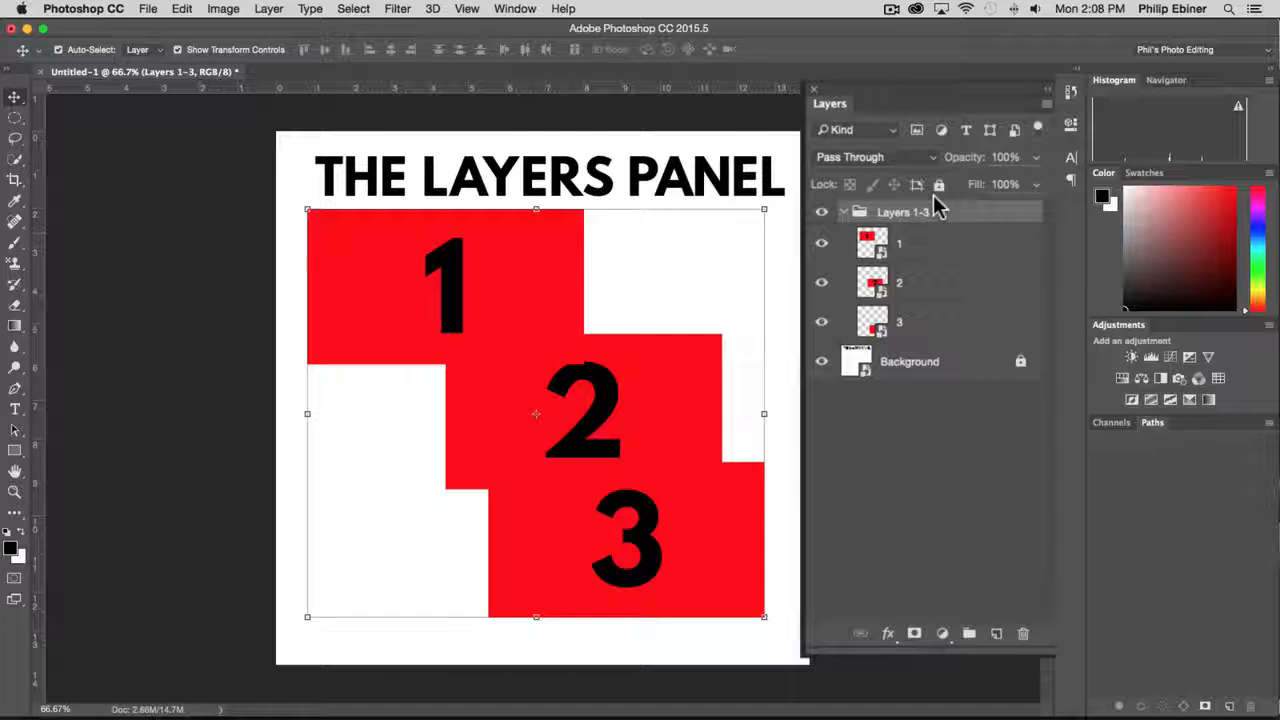
click(909, 282)
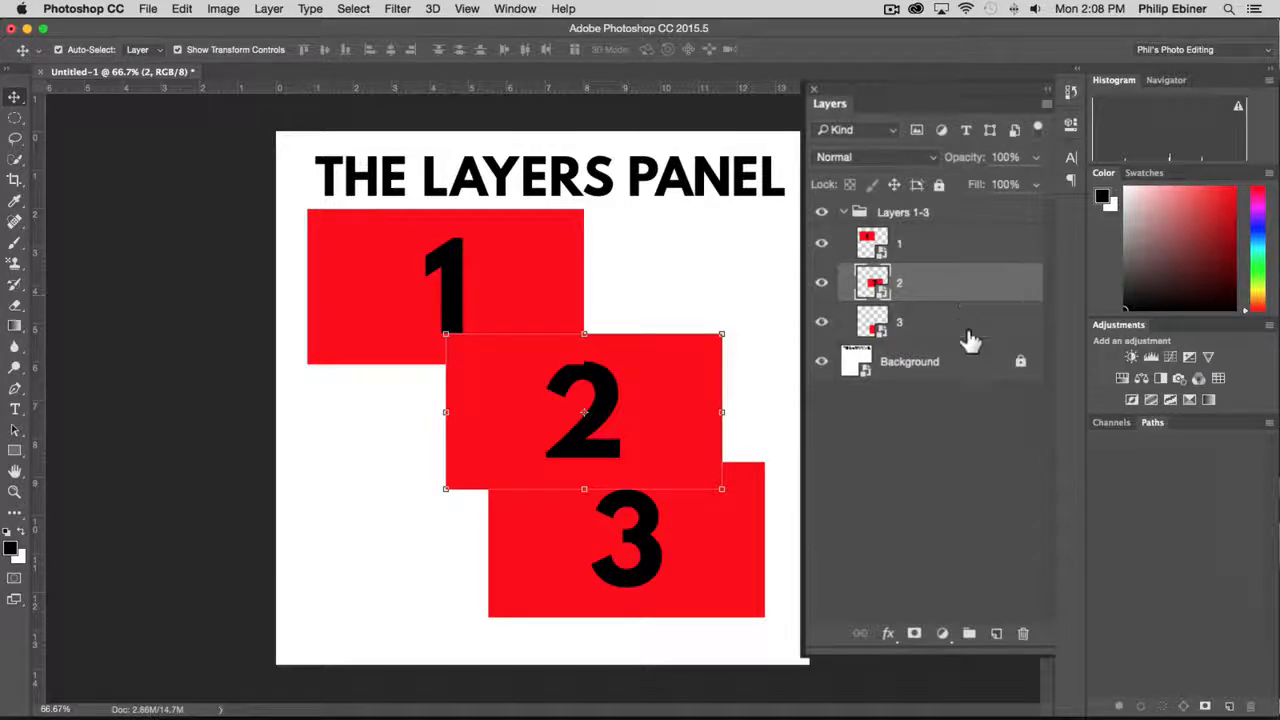
drag(722, 404, 651, 390)
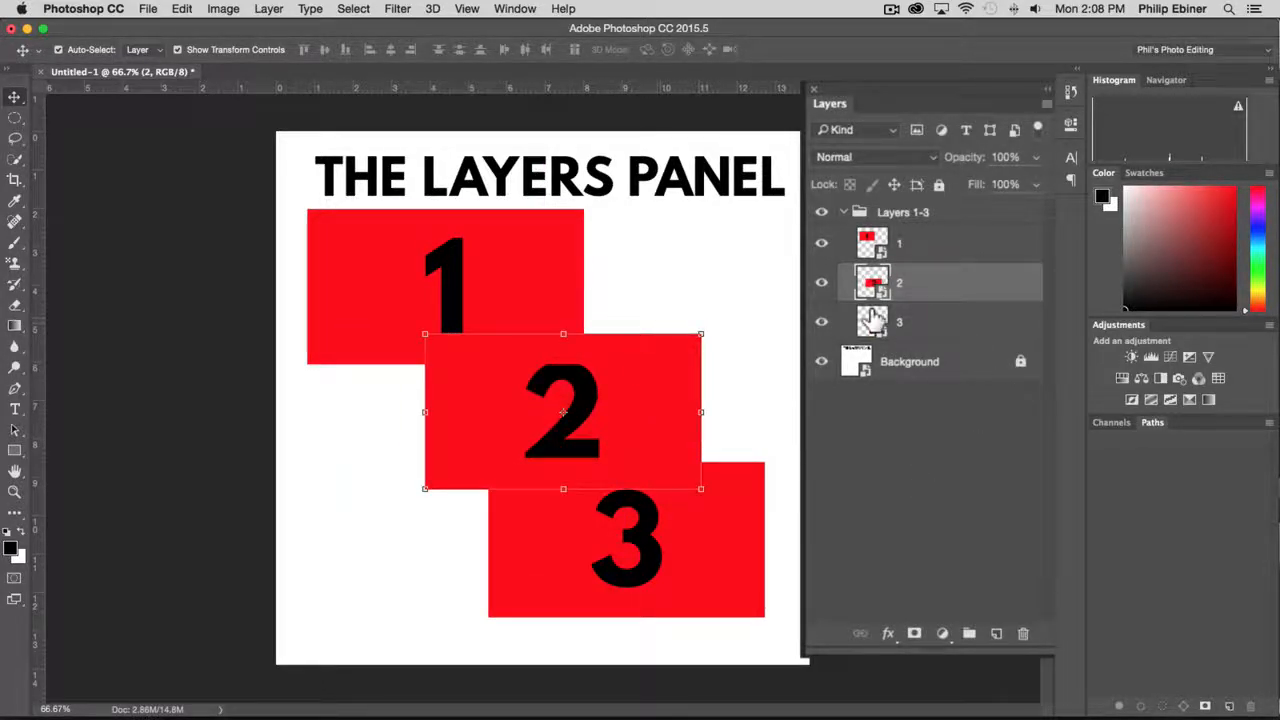
Move layers 1, 2 and 3 out of the Layers 1-3 group and delete the empty group
click(945, 248)
shift+click(928, 327)
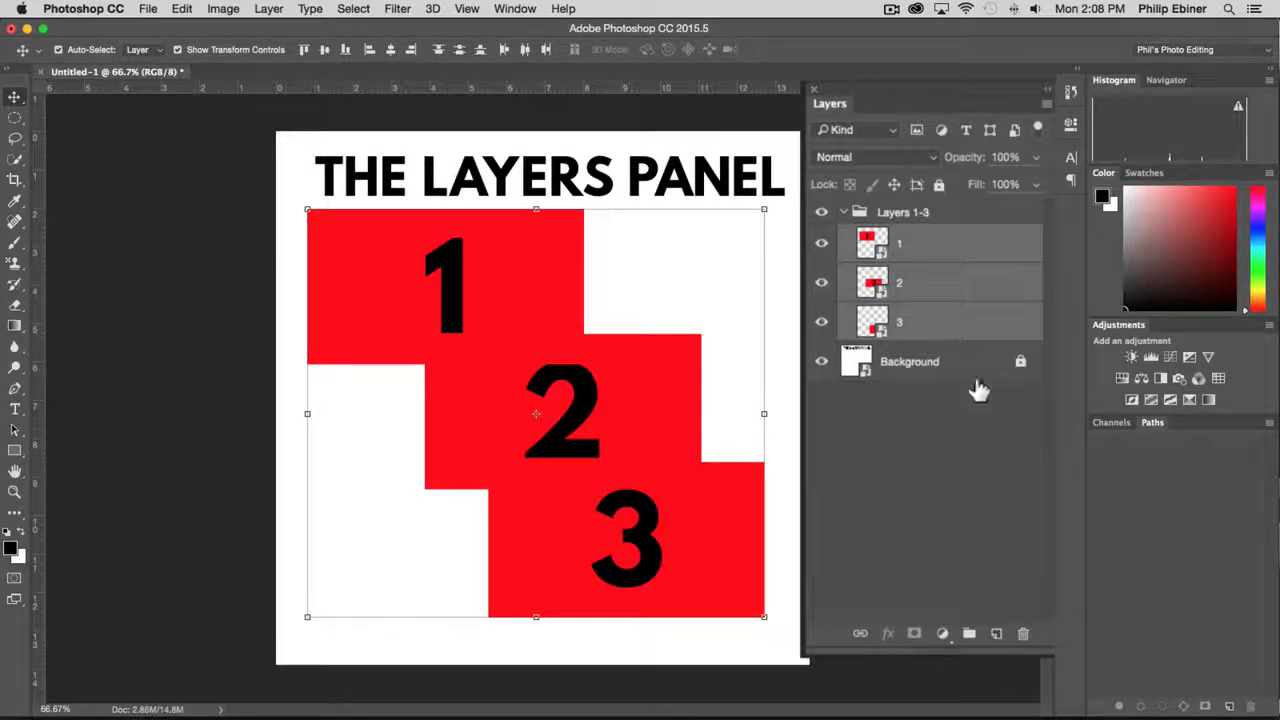
click(935, 388)
click(918, 245)
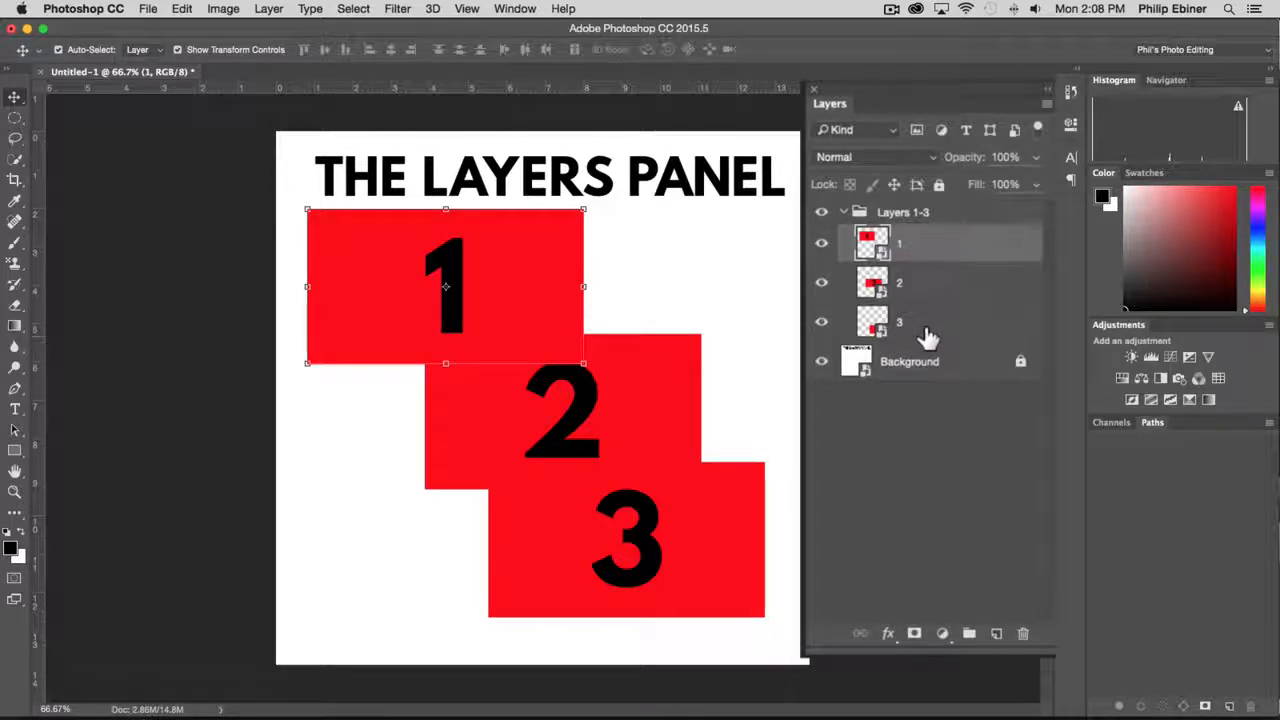
shift+click(932, 328)
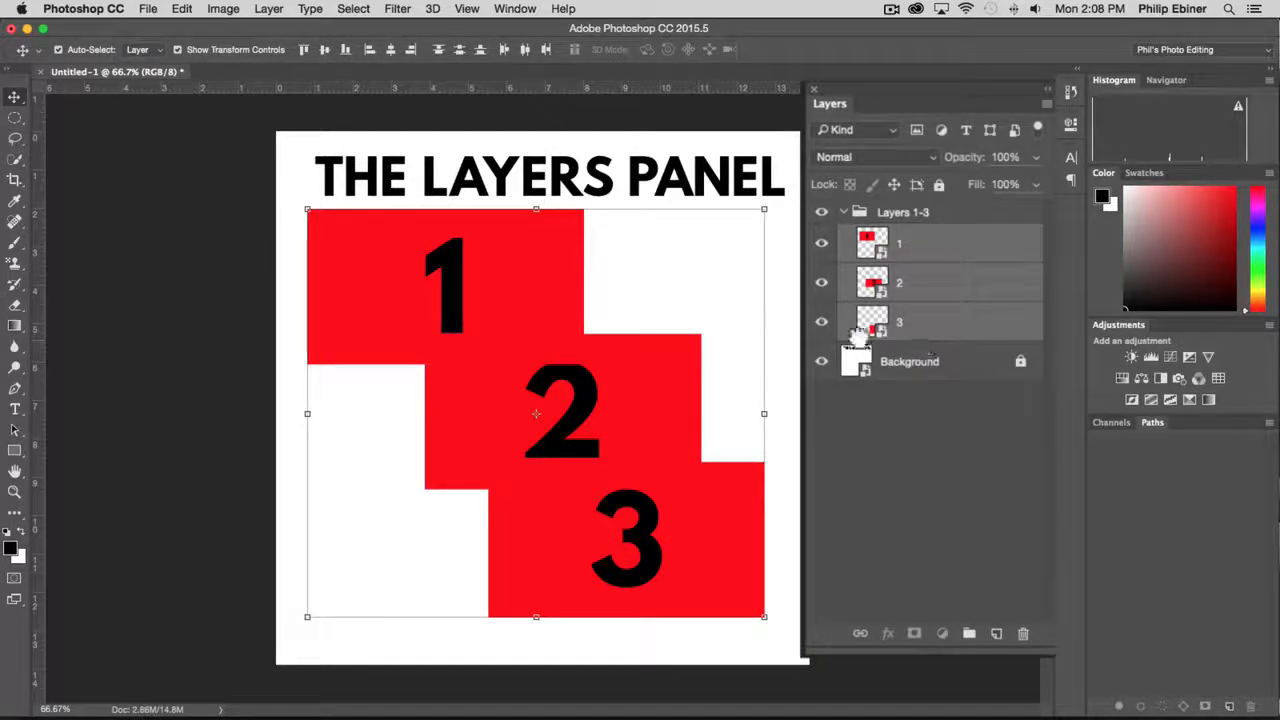
drag(858, 333, 826, 354)
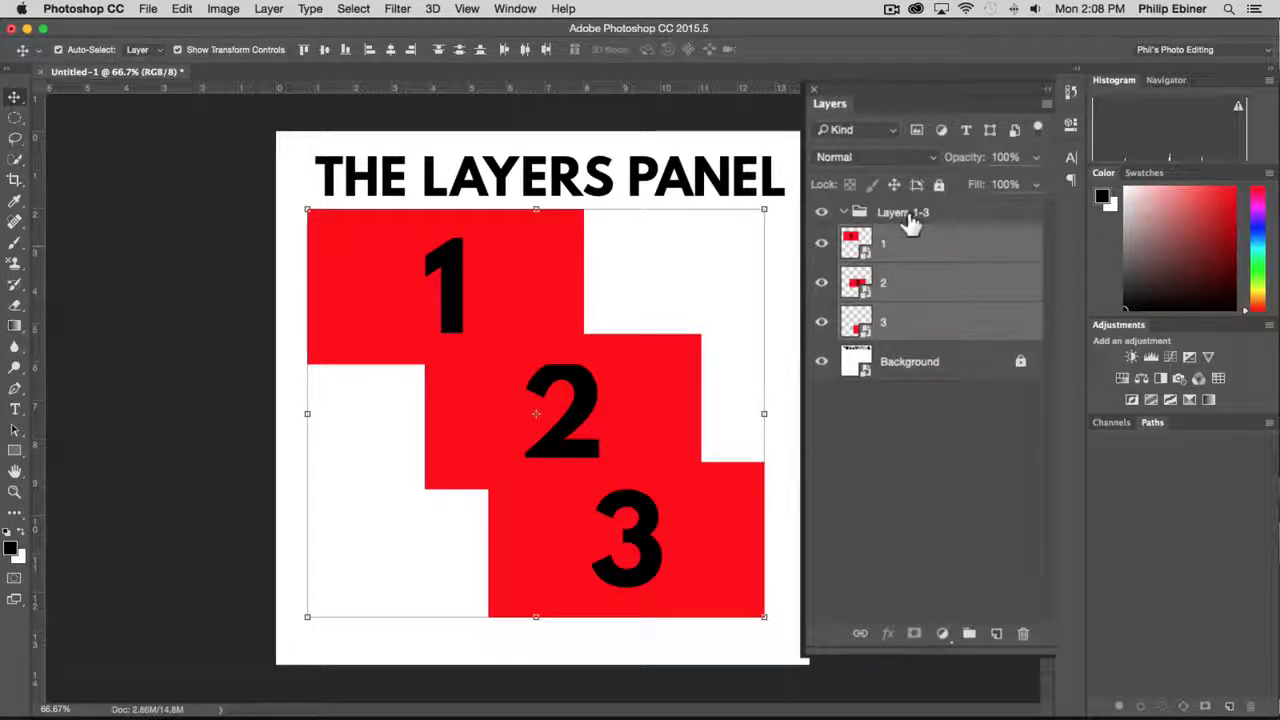
click(912, 220)
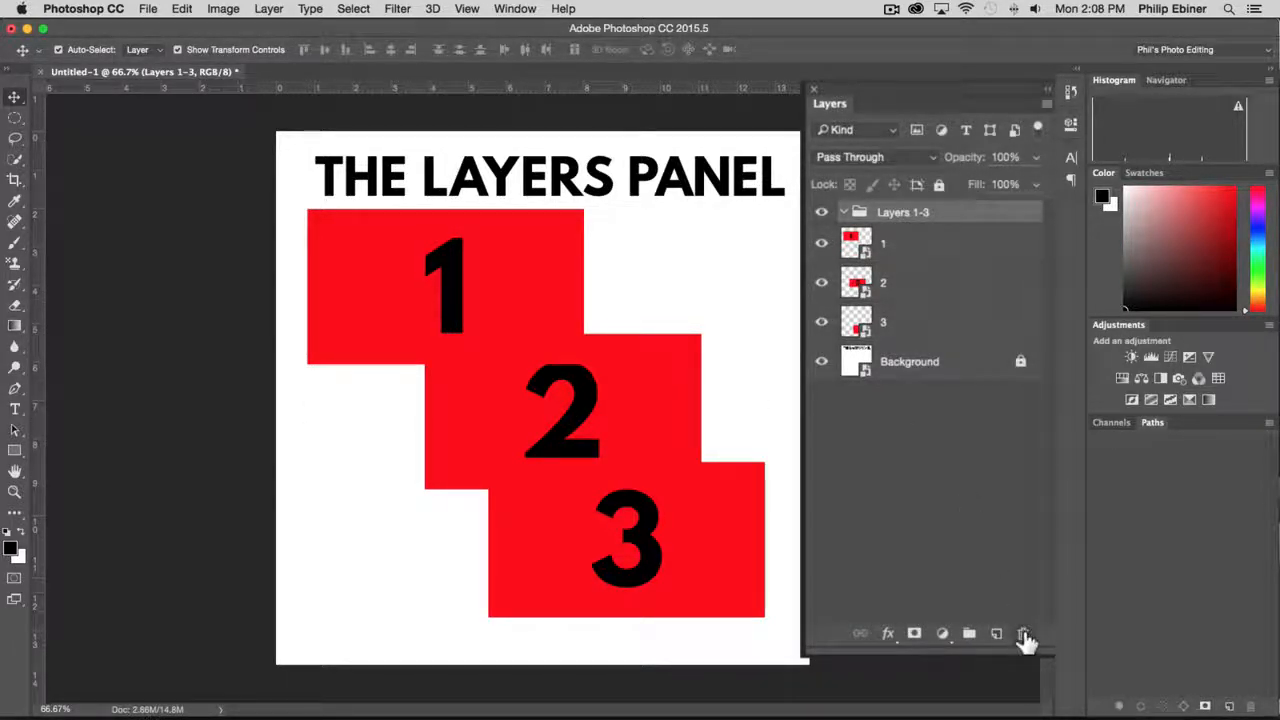
click(1023, 634)
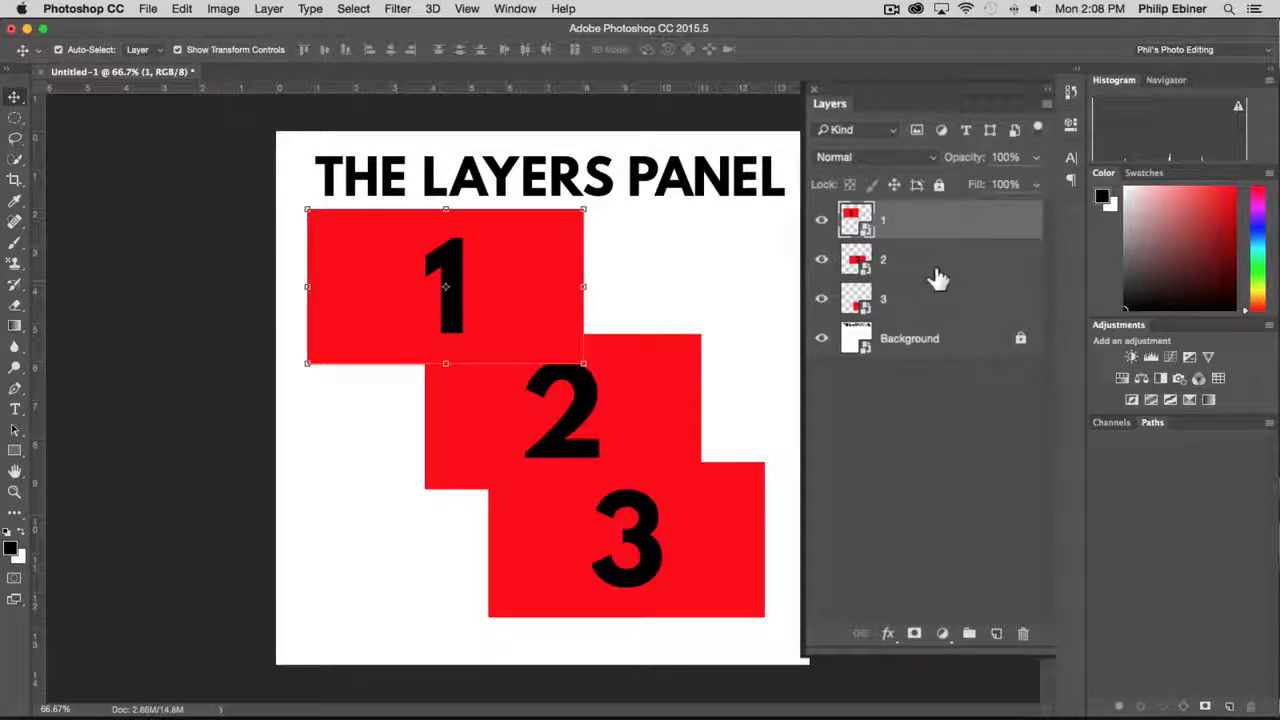
Link layers 2 and 3 to each other, leaving layer 1 out of the link
shift+click(934, 300)
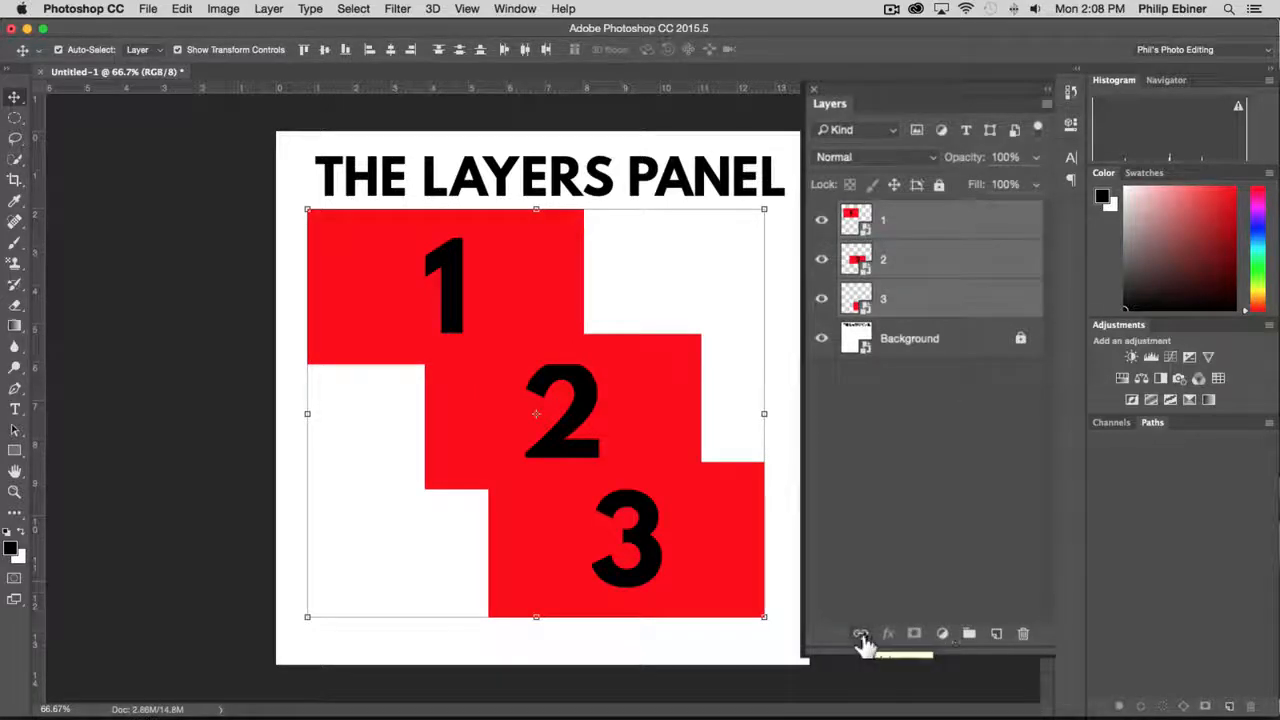
click(965, 430)
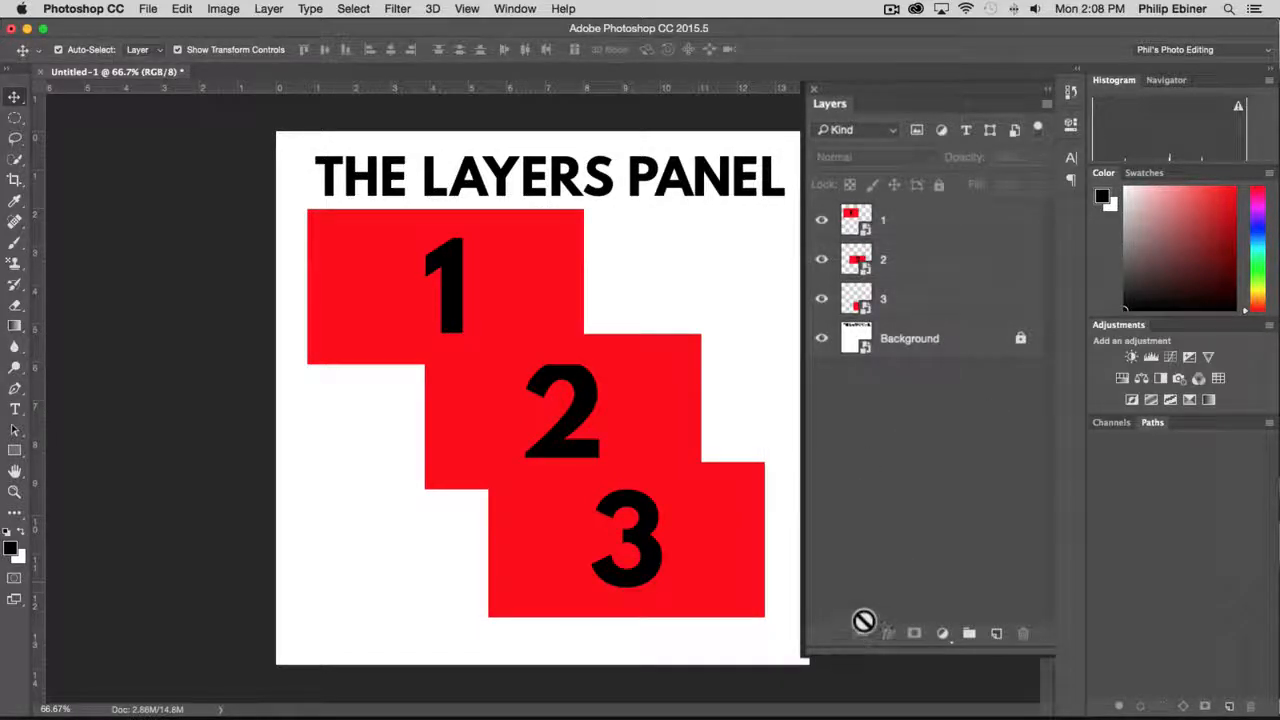
click(900, 296)
shift+click(903, 262)
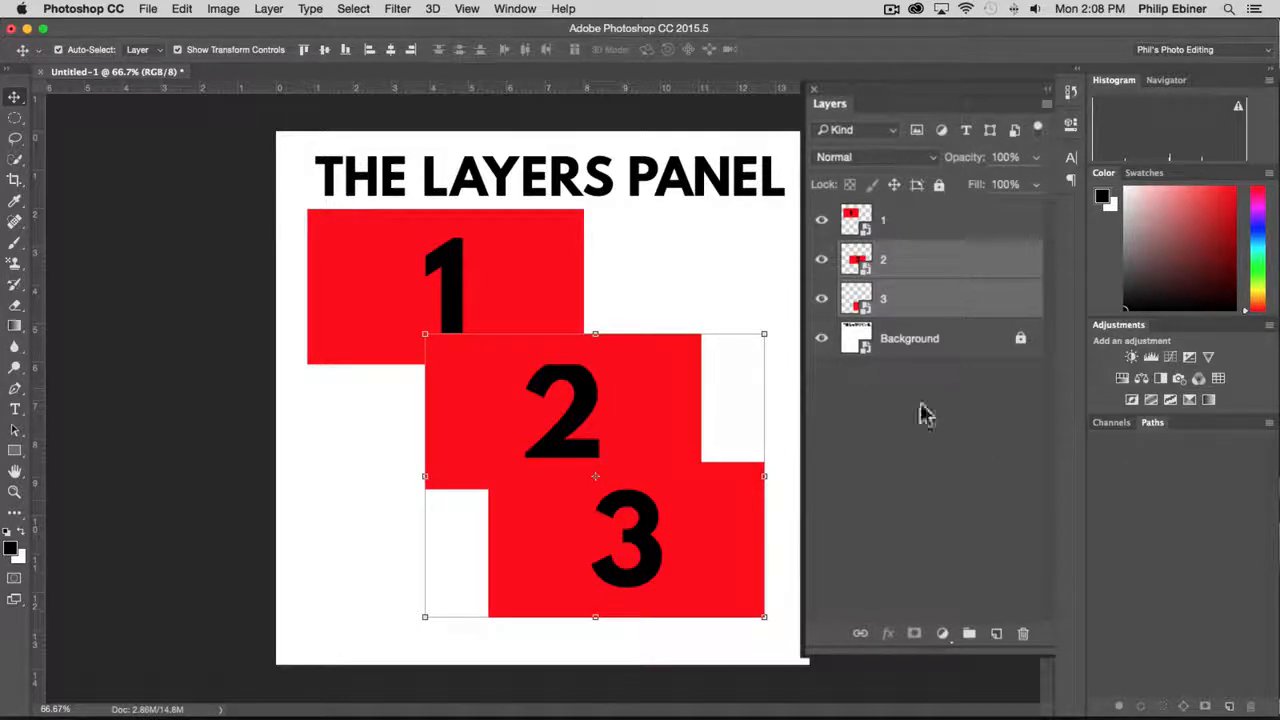
click(860, 640)
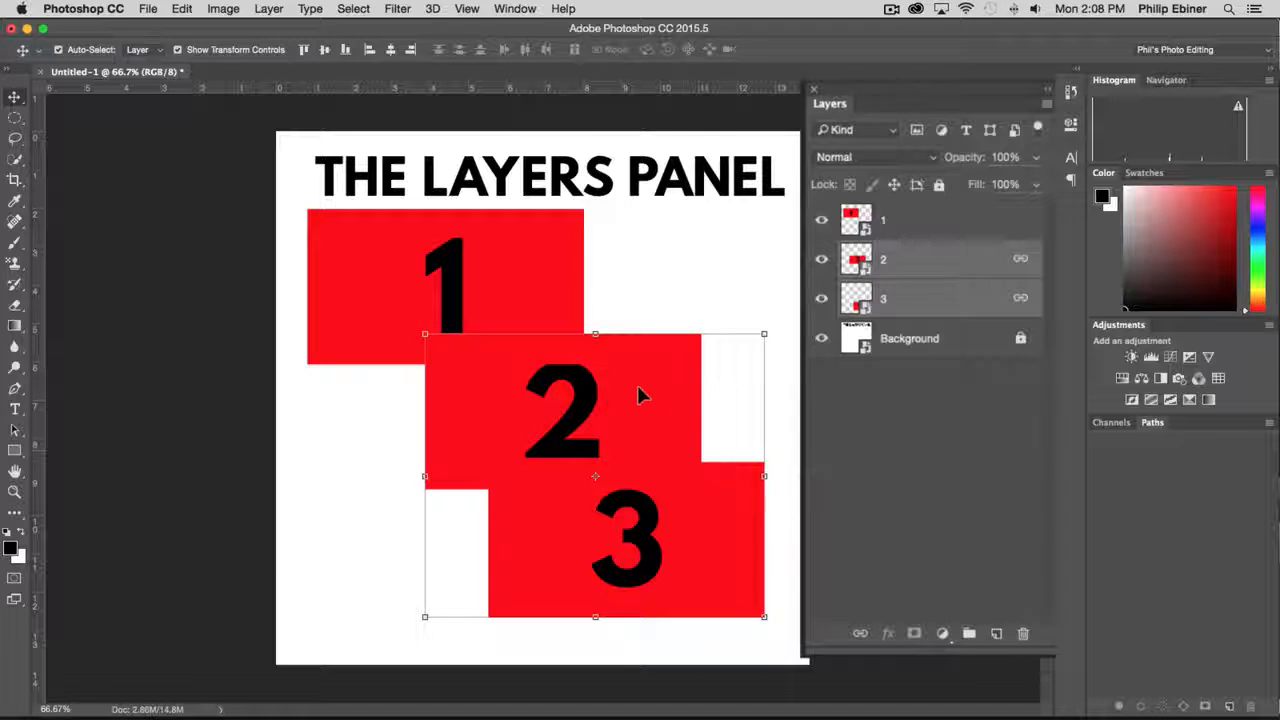
Move the linked layers 2 and 3 together slightly upward on the canvas, and unlink them
mouse_move(640, 395)
mouse_down()
mouse_move(603, 437)
mouse_move(651, 285)
mouse_move(652, 384)
mouse_up()
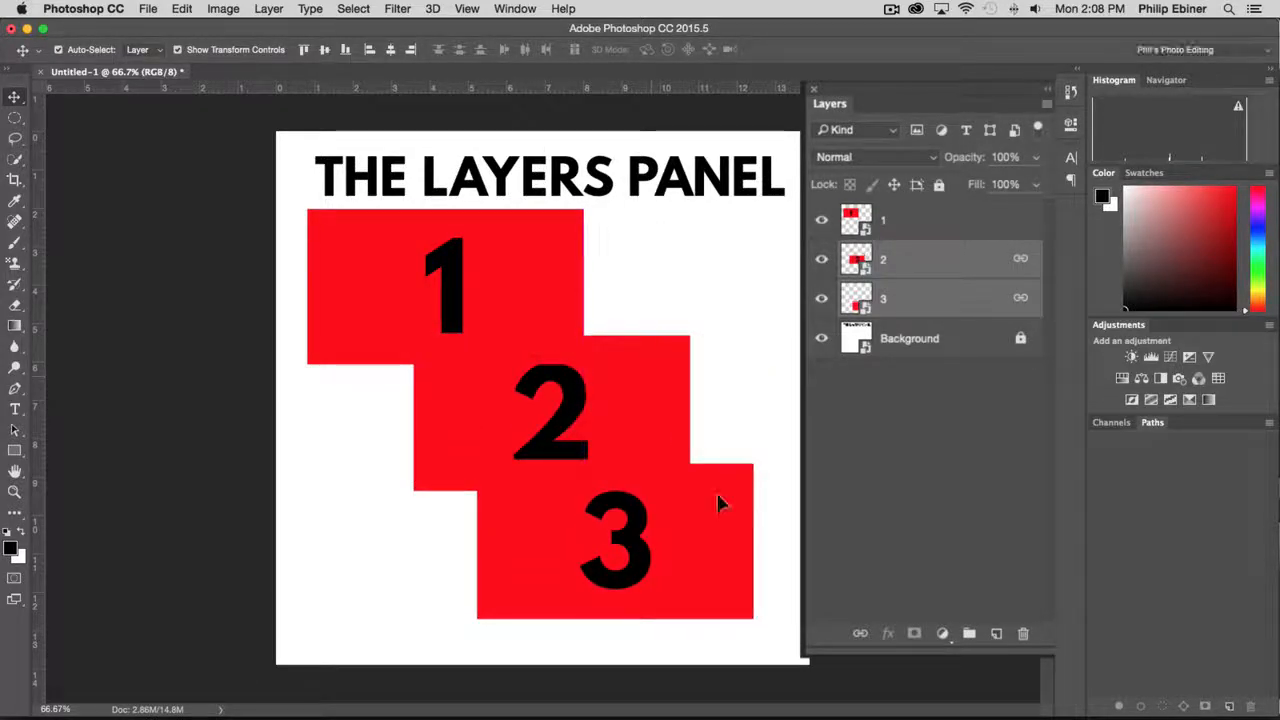
mouse_move(718, 502)
mouse_down()
mouse_move(709, 517)
mouse_move(729, 486)
mouse_up()
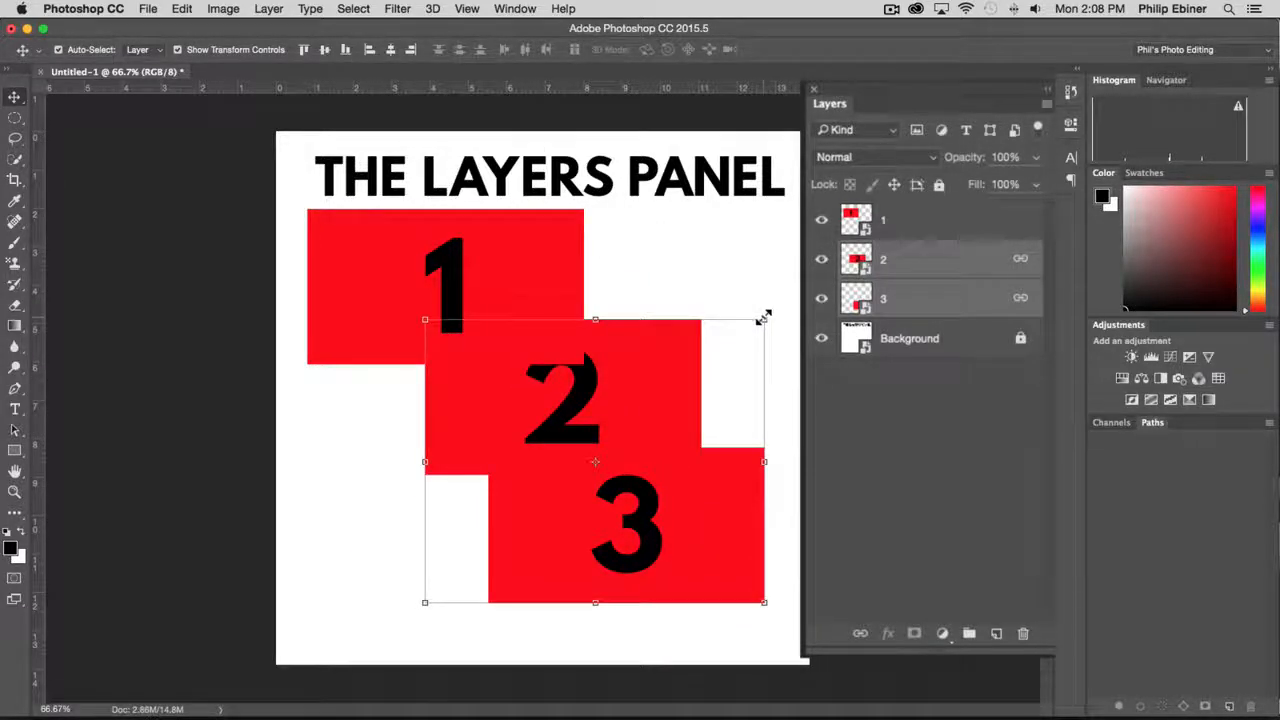
mouse_move(763, 317)
mouse_down()
mouse_move(660, 376)
mouse_move(757, 317)
mouse_move(714, 360)
mouse_move(763, 318)
mouse_up()
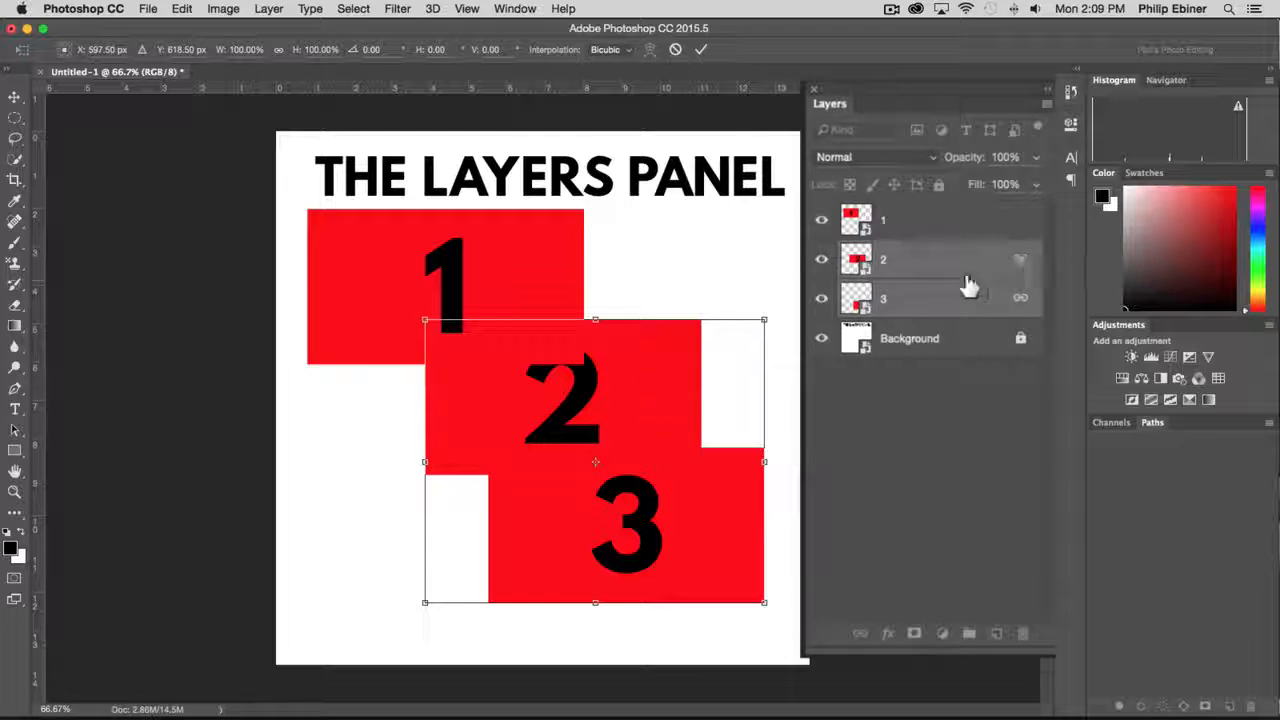
key(Return)
click(860, 634)
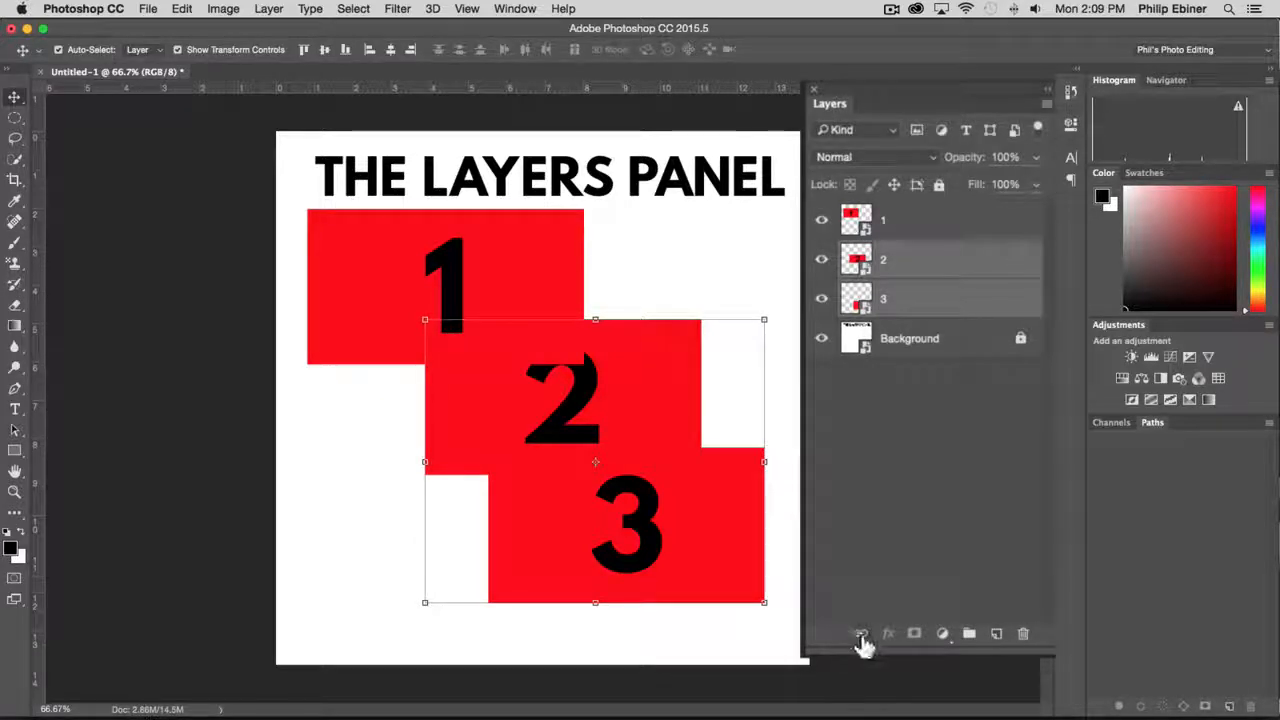
click(910, 522)
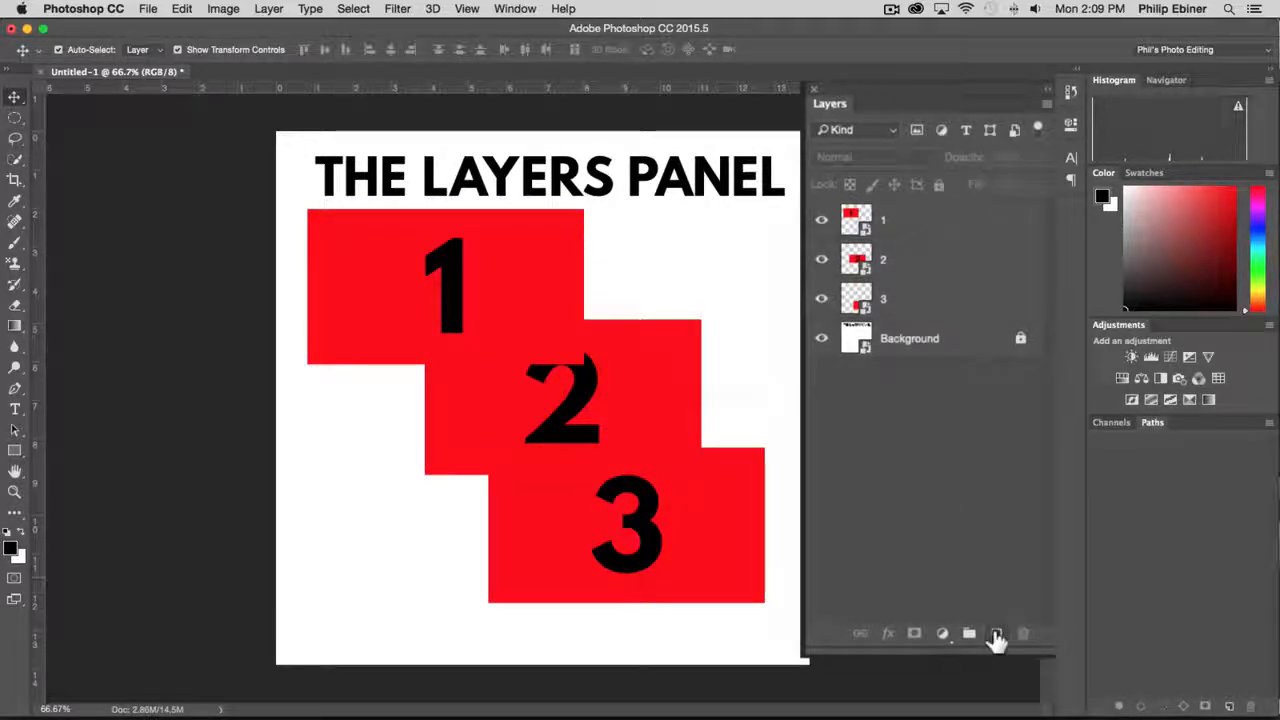
Create a new empty layer above layer 1 and set the Brush tool to 91 px size and 21% hardness
click(997, 634)
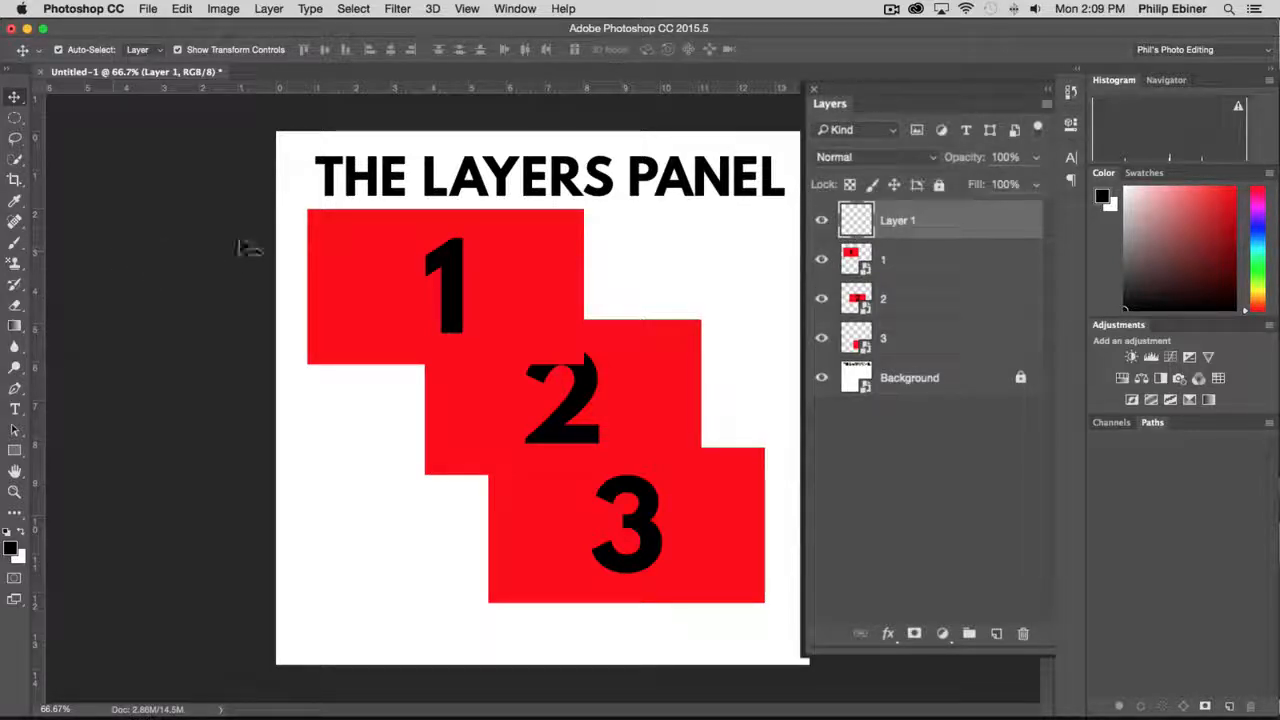
click(14, 246)
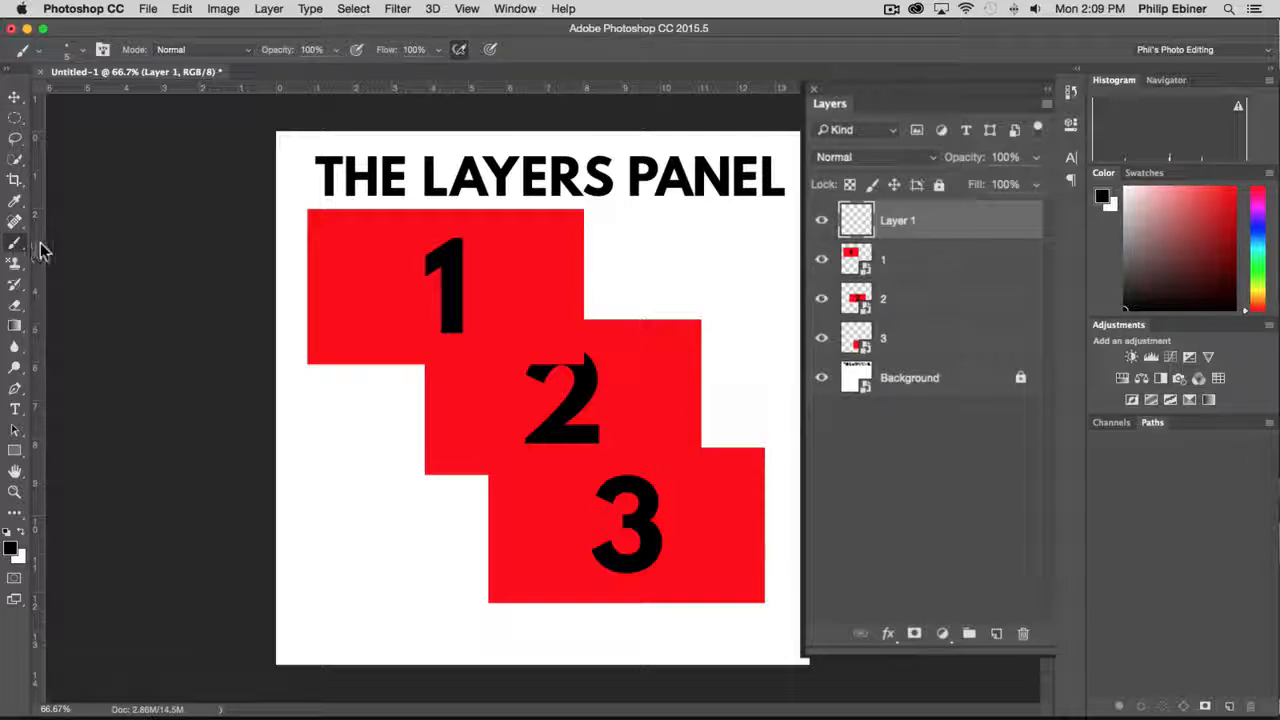
click(84, 52)
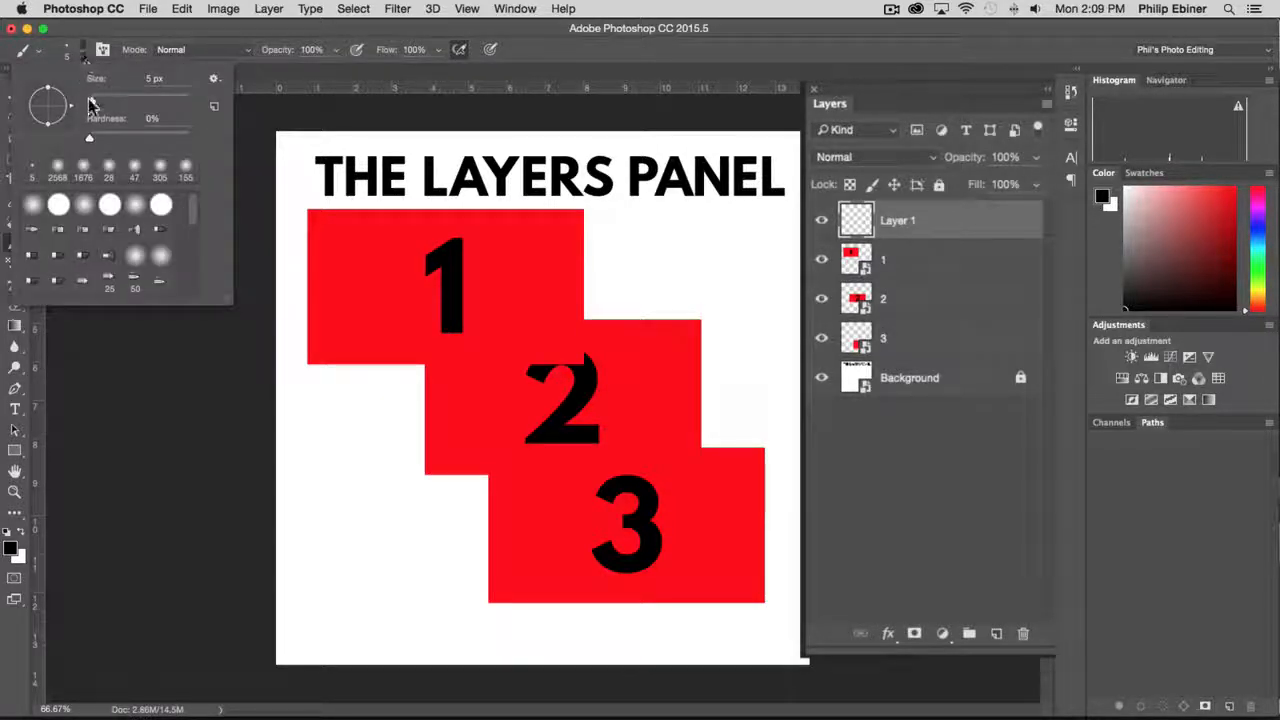
mouse_move(89, 104)
mouse_down()
mouse_move(106, 104)
mouse_move(110, 137)
mouse_move(120, 101)
mouse_move(134, 101)
mouse_up()
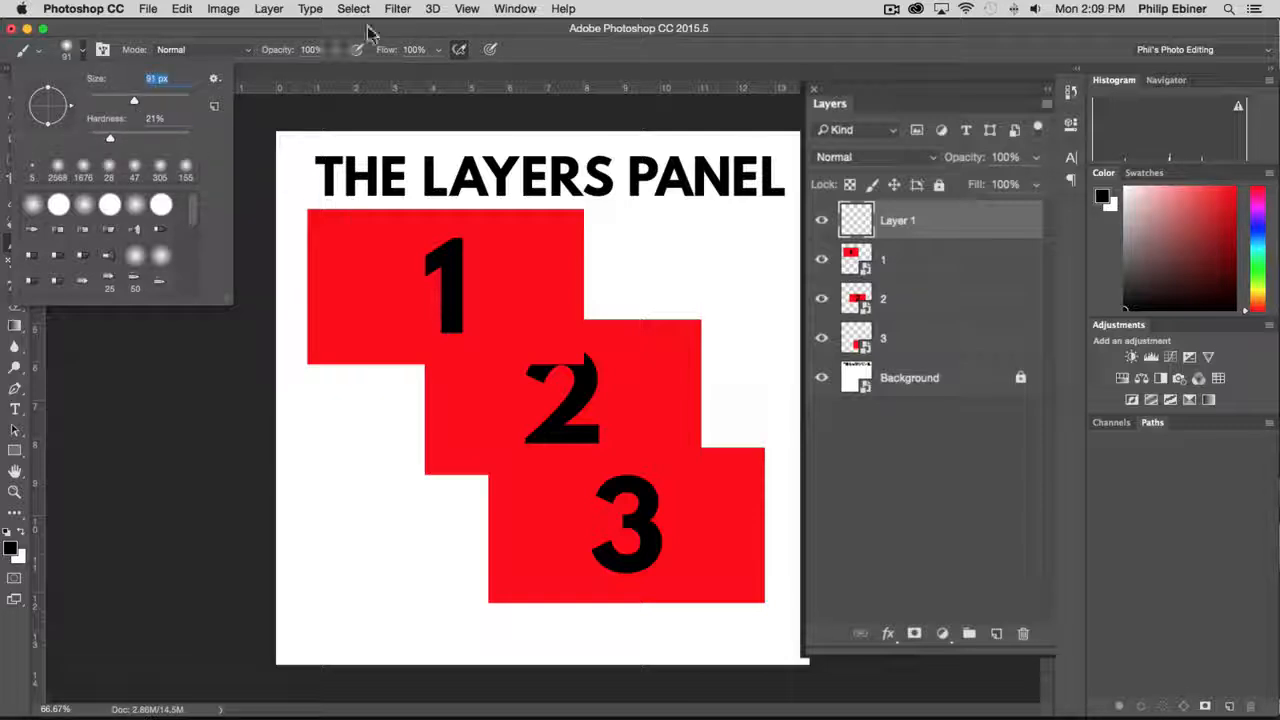
click(296, 29)
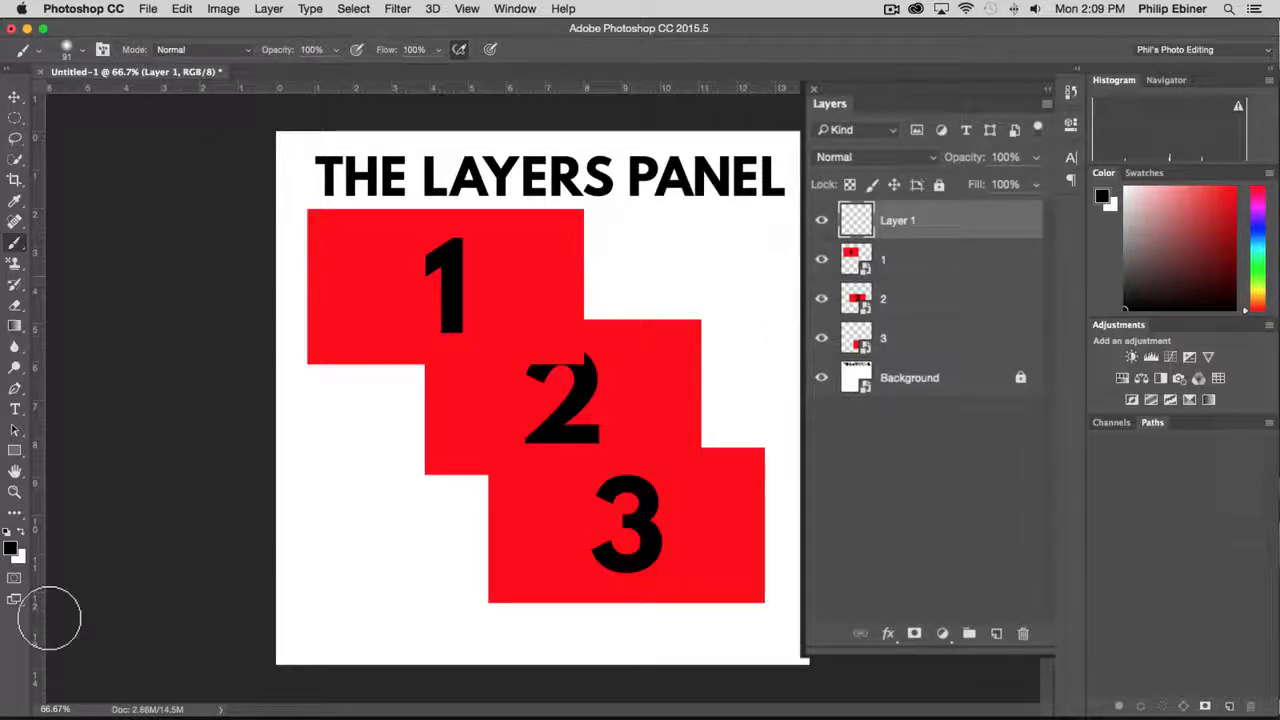
Set the foreground color to bright blue and paint a large spiral over the rectangles on the new layer
click(12, 548)
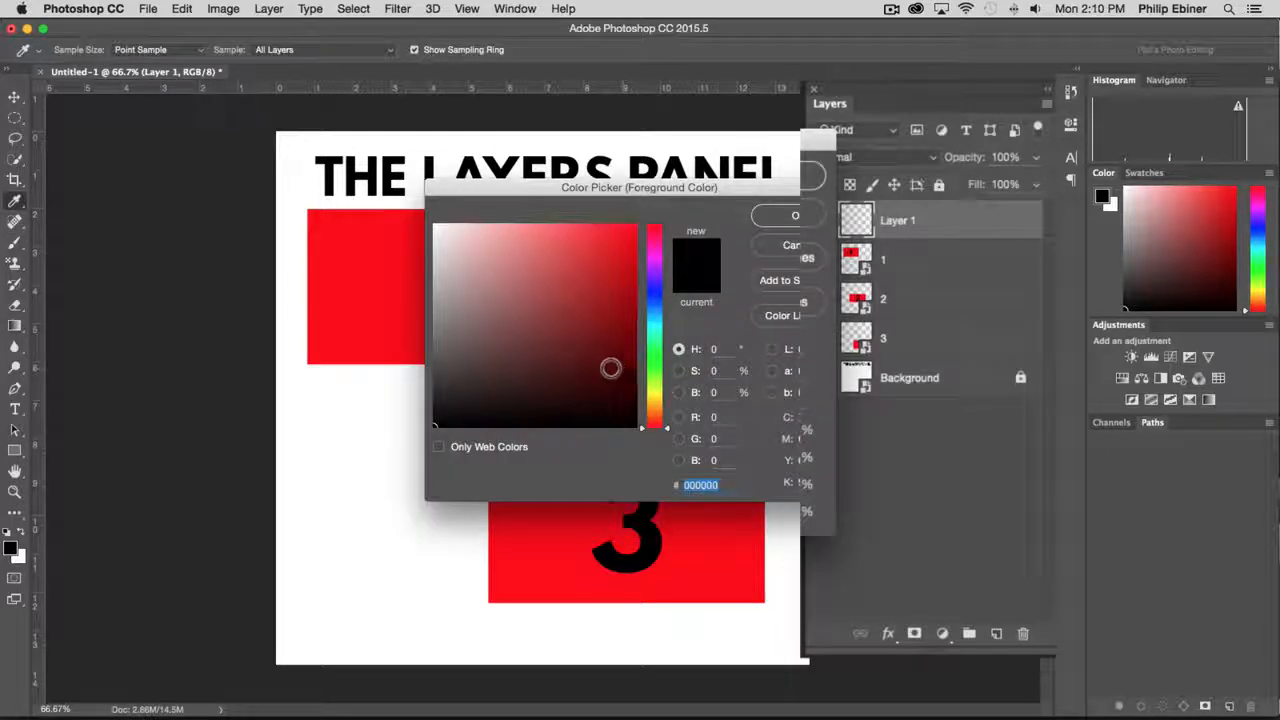
click(618, 246)
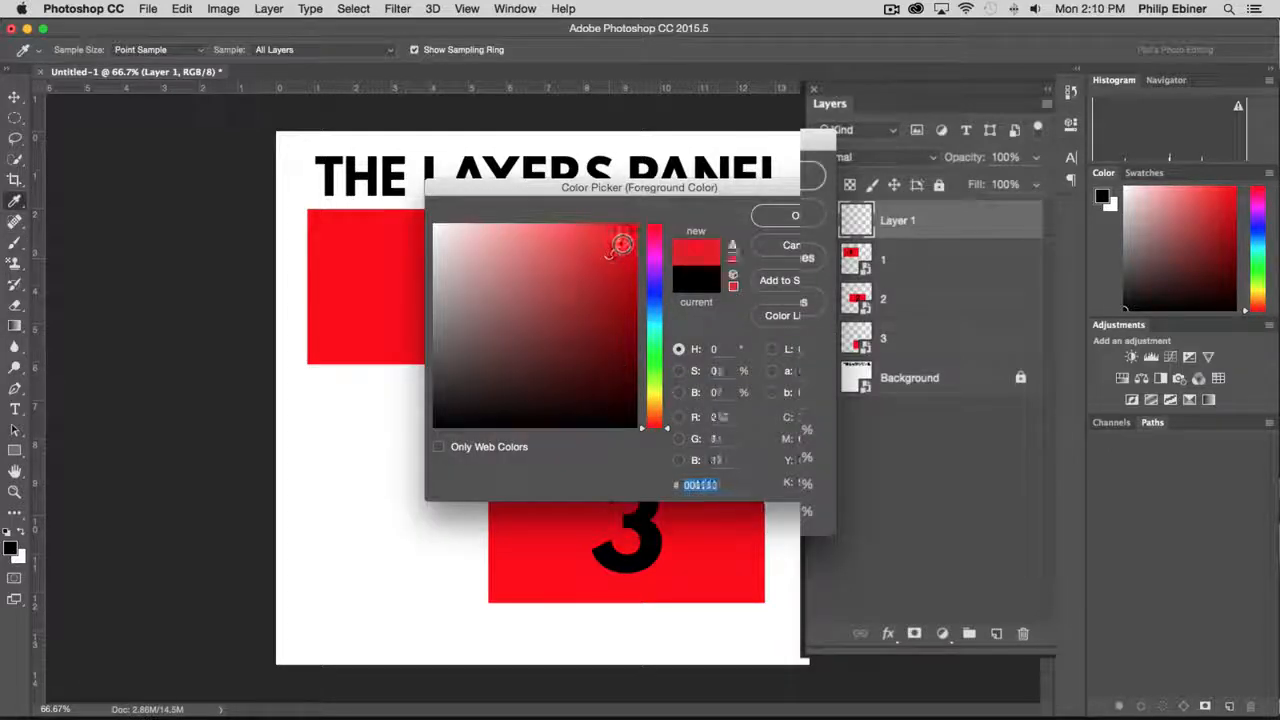
click(652, 312)
key(Return)
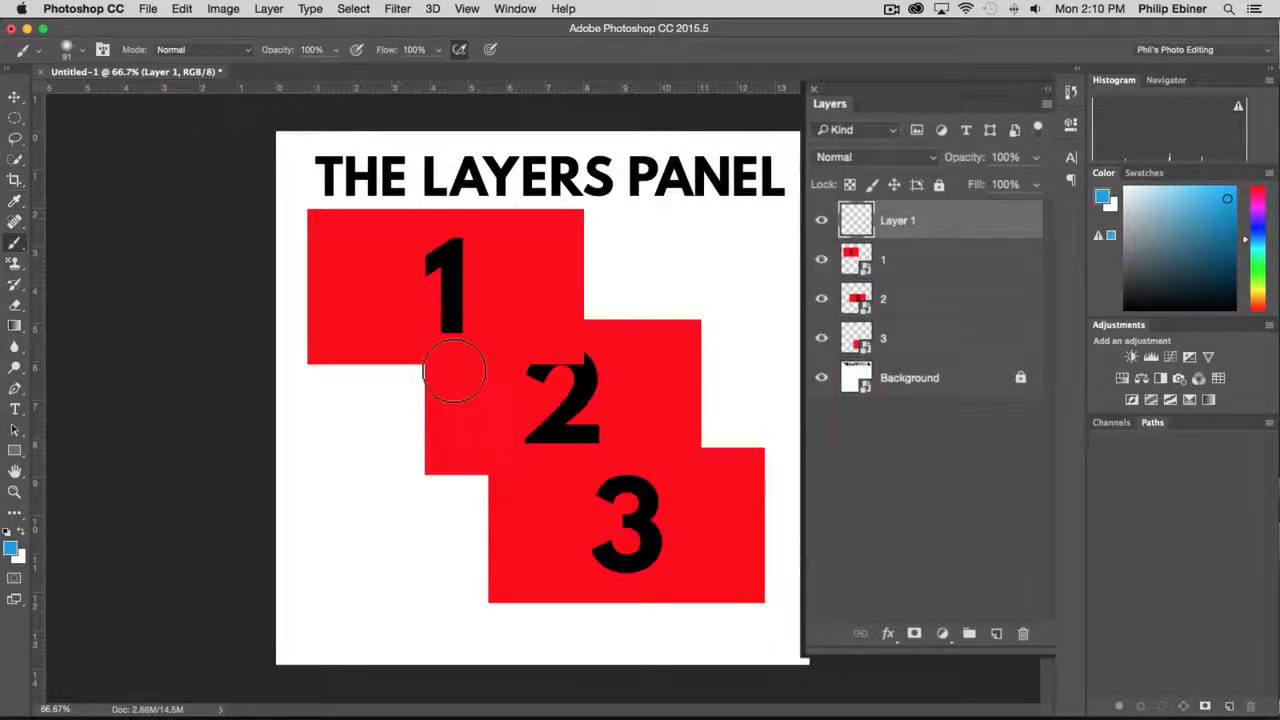
mouse_move(640, 285)
mouse_down()
mouse_move(500, 380)
mouse_move(694, 223)
mouse_move(350, 290)
mouse_up()
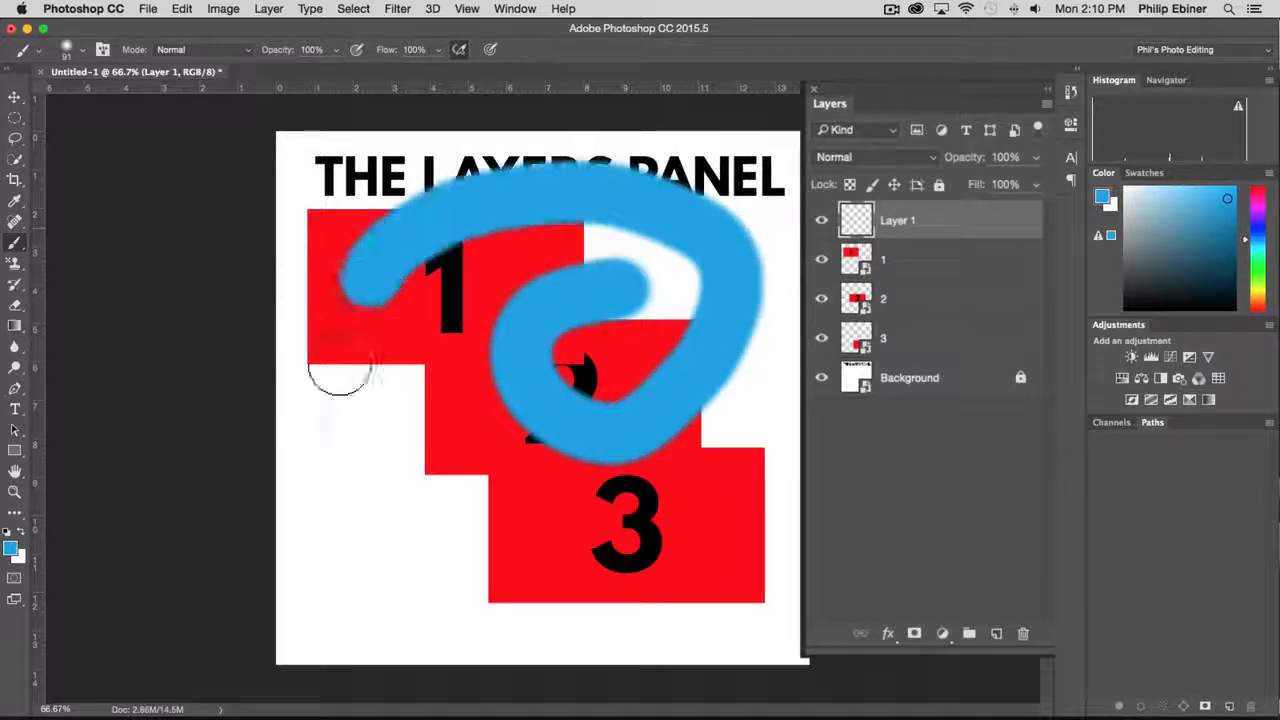
mouse_move(340, 375)
mouse_down()
mouse_move(379, 474)
mouse_move(475, 550)
mouse_move(585, 560)
mouse_move(690, 470)
mouse_up()
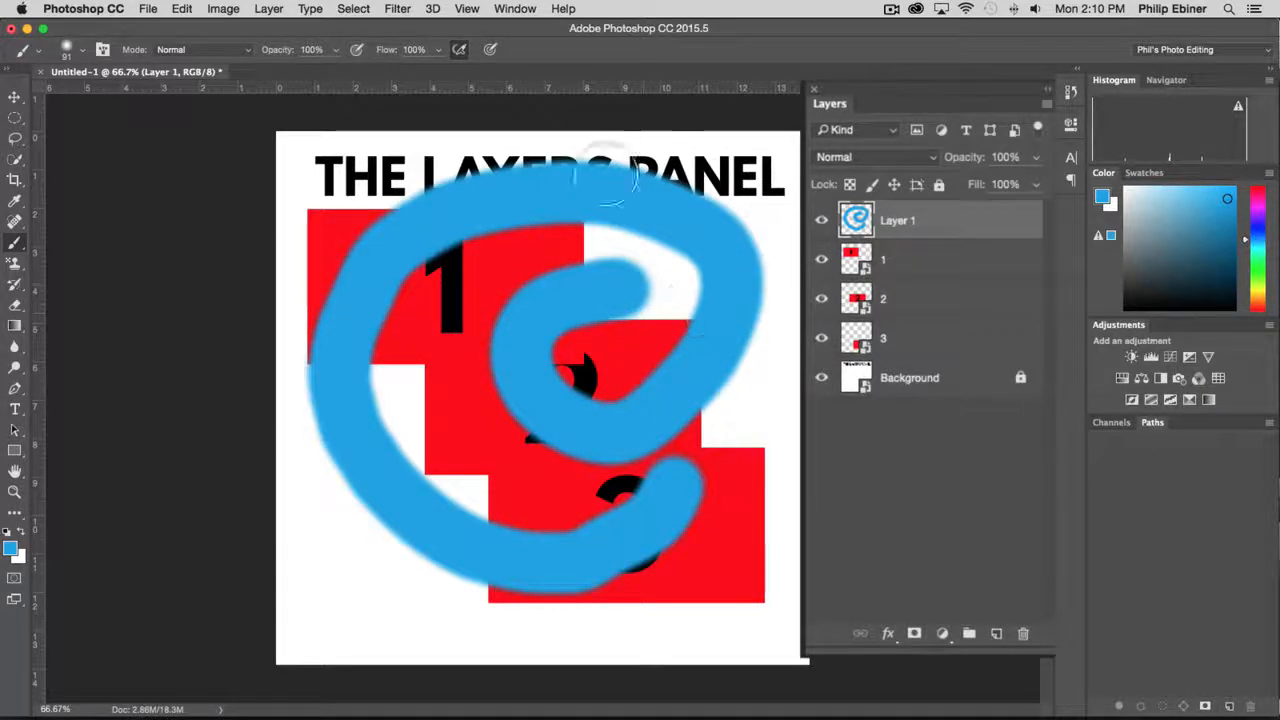
Toggle the painted spiral layer's visibility off and on, and move it between layers 2 and 3
click(822, 226)
click(822, 226)
mouse_move(900, 224)
mouse_down()
mouse_move(914, 245)
mouse_move(894, 306)
mouse_up()
Rasterize the smart object on layer 1 and paint looping blue brush strokes on that layer
click(895, 228)
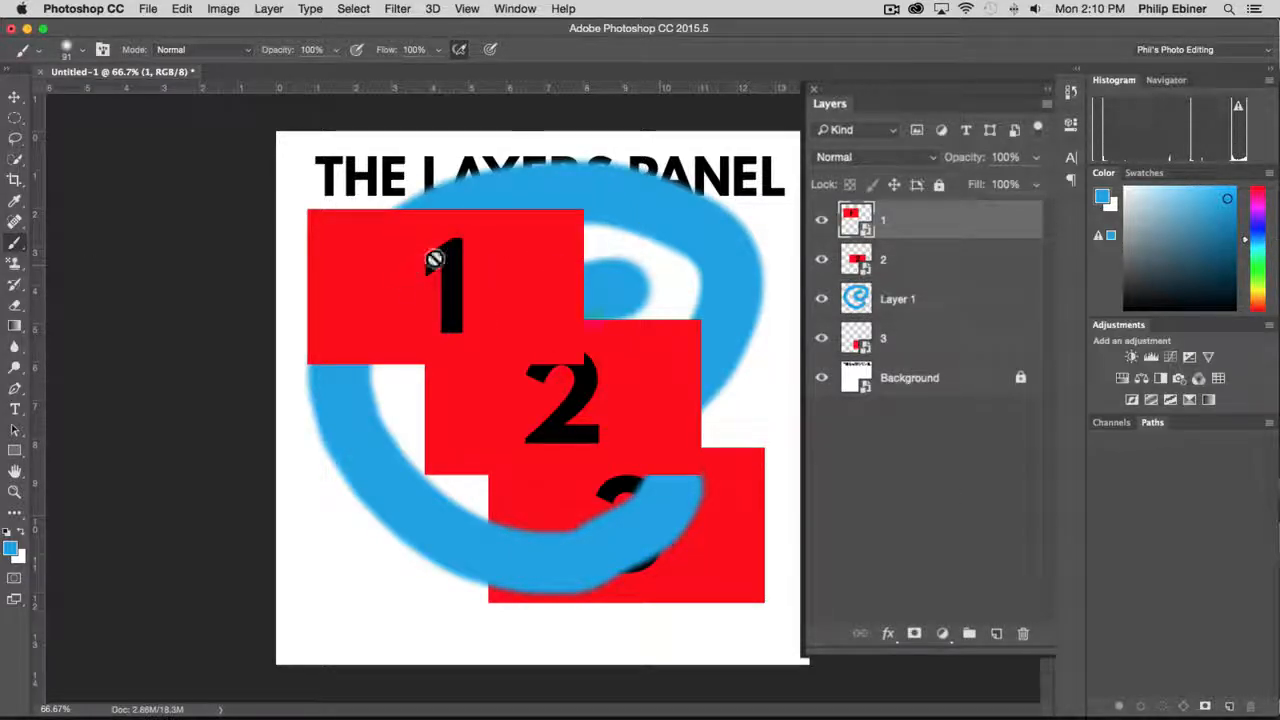
click(402, 252)
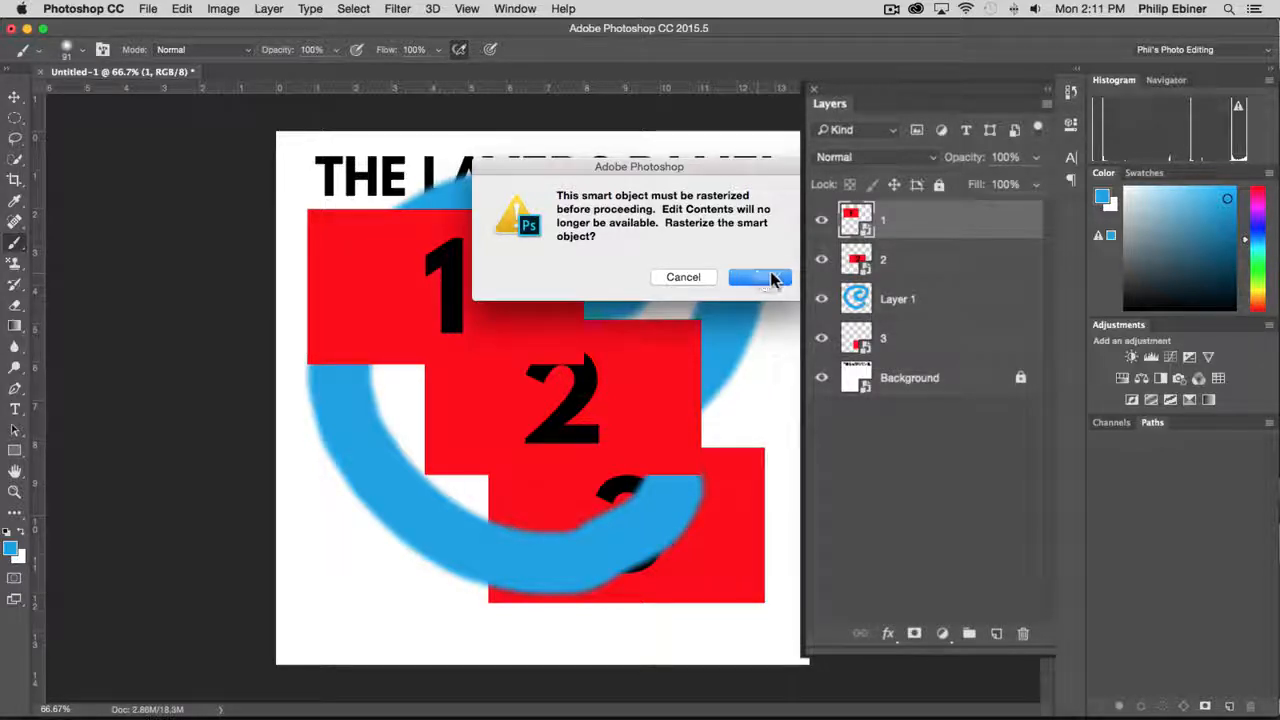
click(770, 273)
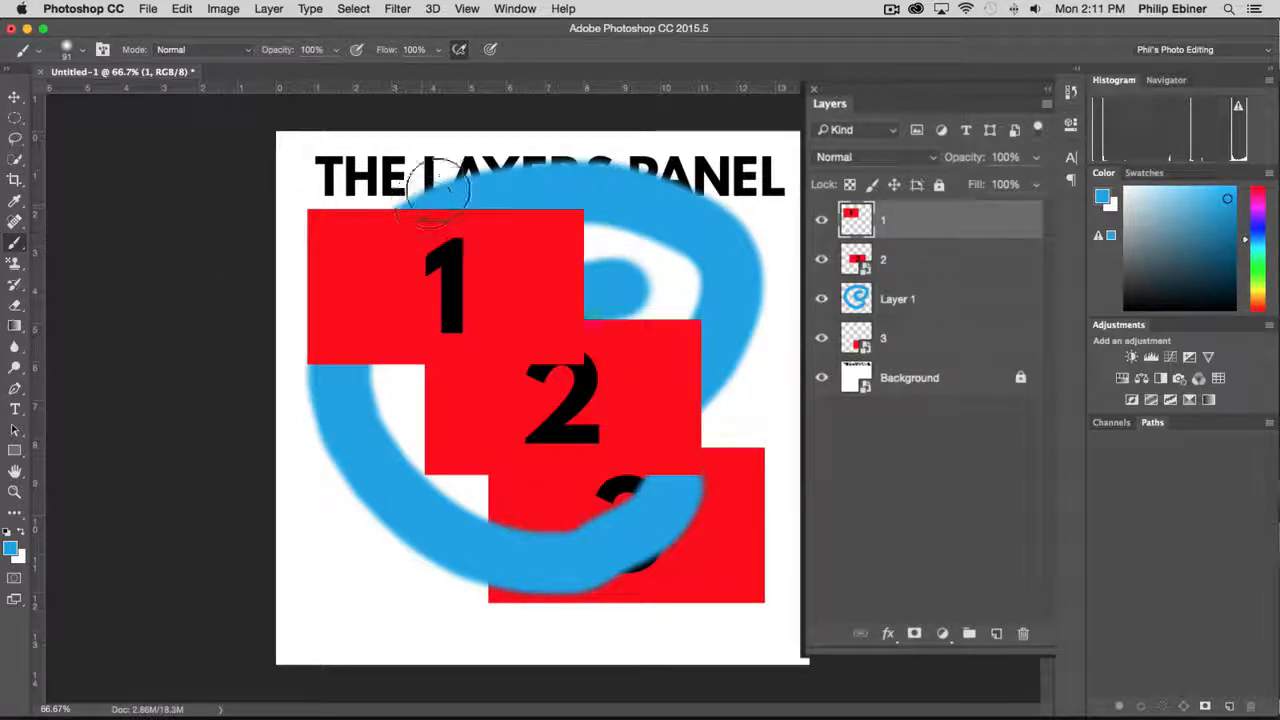
drag(425, 184, 350, 238)
mouse_move(340, 298)
mouse_down()
mouse_move(520, 245)
mouse_move(495, 303)
mouse_move(621, 360)
mouse_move(640, 265)
mouse_move(570, 135)
mouse_up()
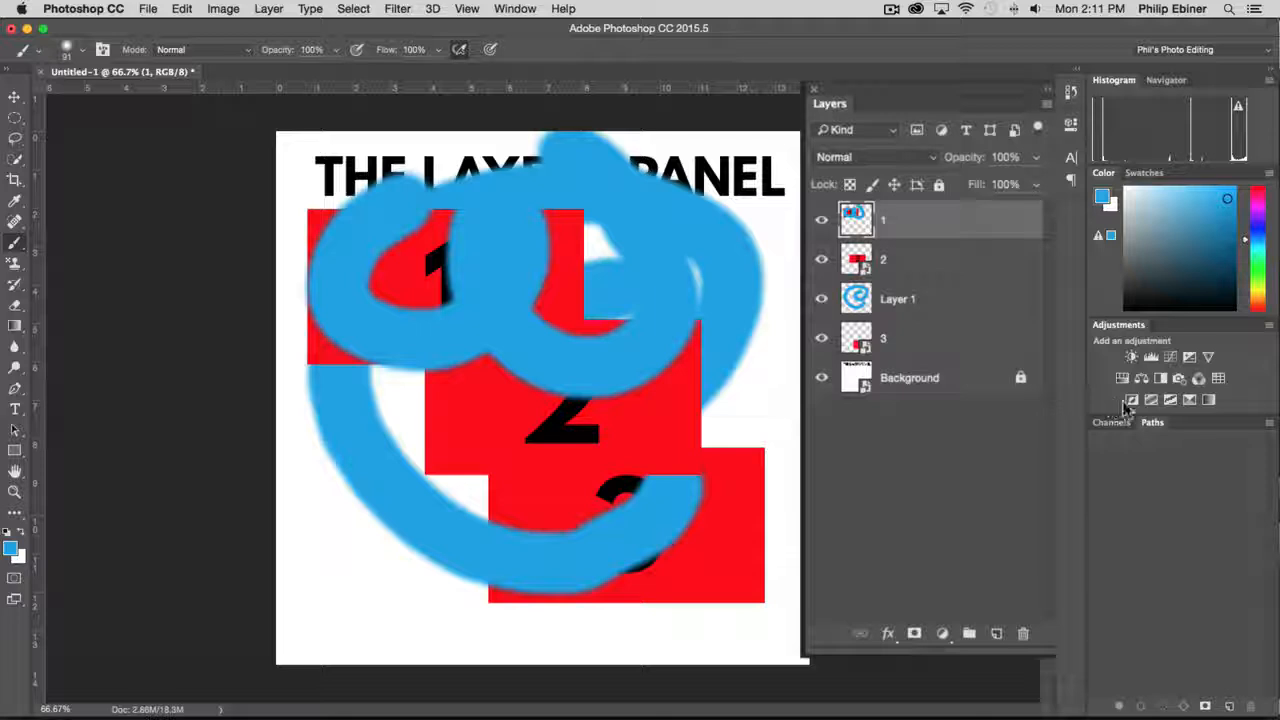
Toggle layer 1's visibility off and on, and undo the blue brush strokes painted on it
click(821, 221)
click(821, 221)
click(821, 221)
click(821, 221)
key(super+z)
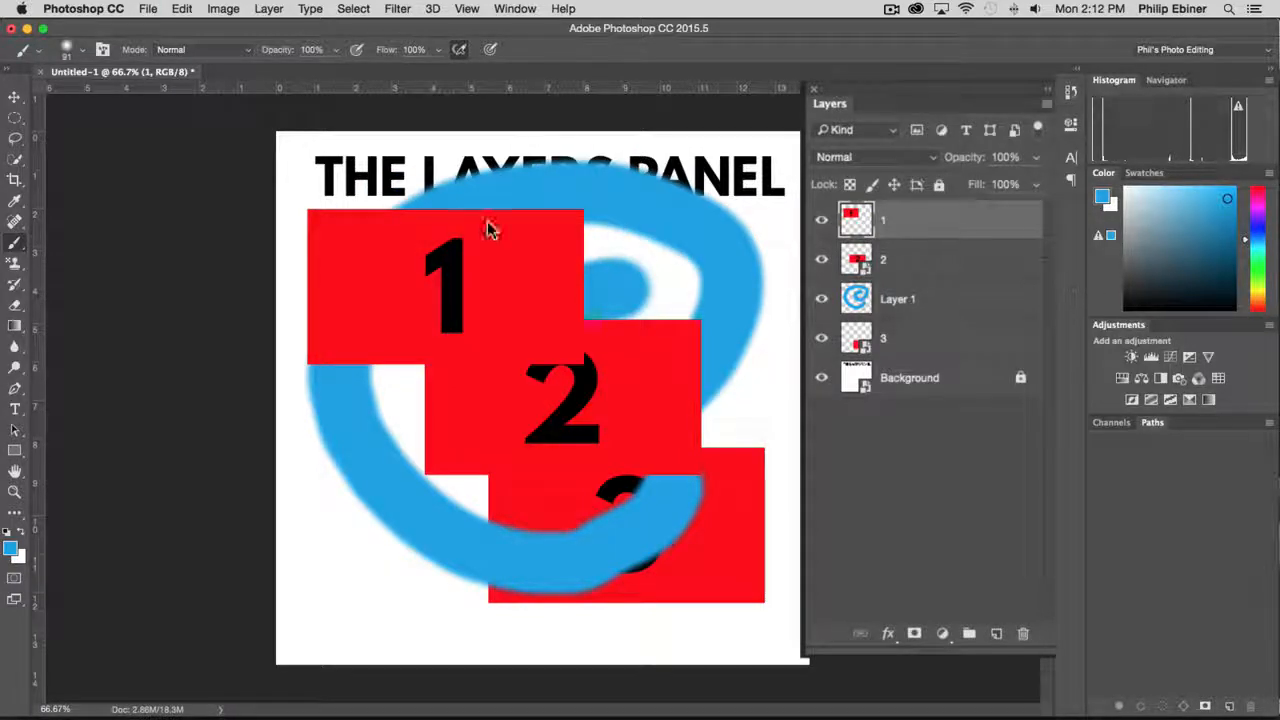
Paint zigzag blue brush strokes over rectangle 1 on its rasterized layer, try undoing the last stroke, and paint more strokes
mouse_move(487, 221)
mouse_down()
mouse_move(376, 235)
mouse_move(346, 290)
mouse_move(559, 243)
mouse_move(438, 365)
mouse_move(656, 330)
mouse_move(736, 242)
mouse_move(457, 189)
mouse_move(616, 232)
mouse_up()
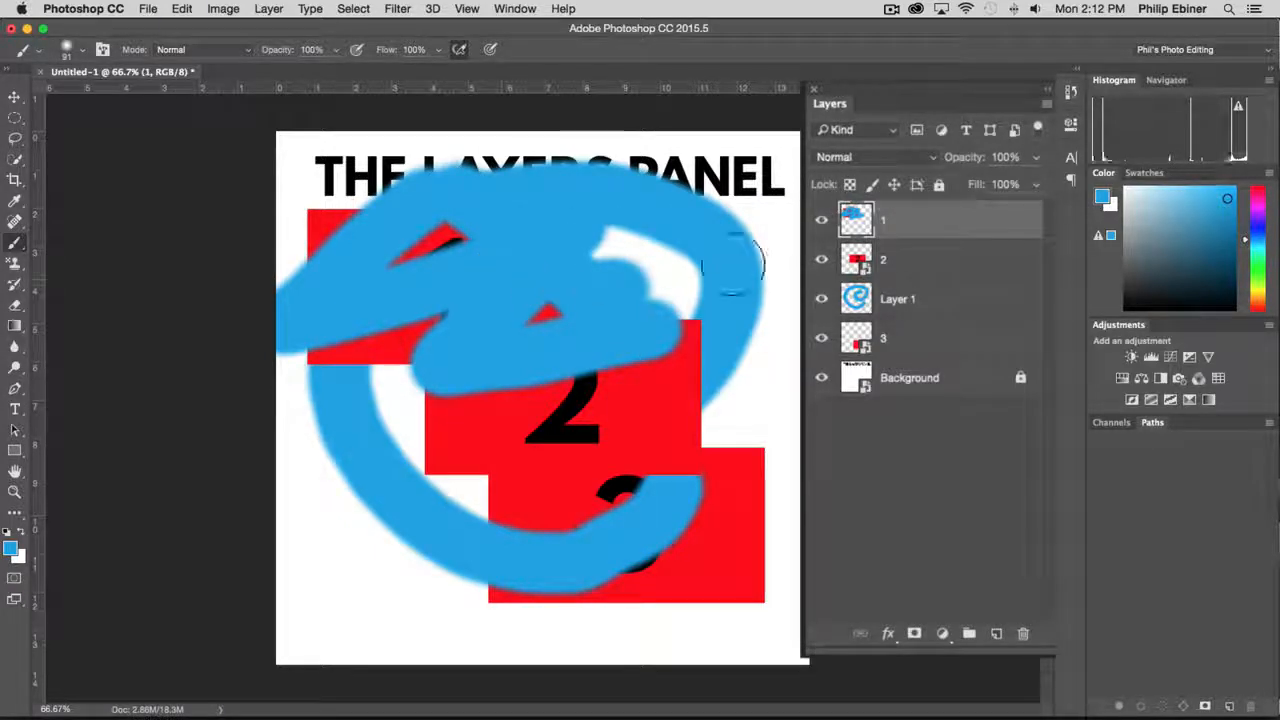
key(super+z)
key(super+z)
key(super+z)
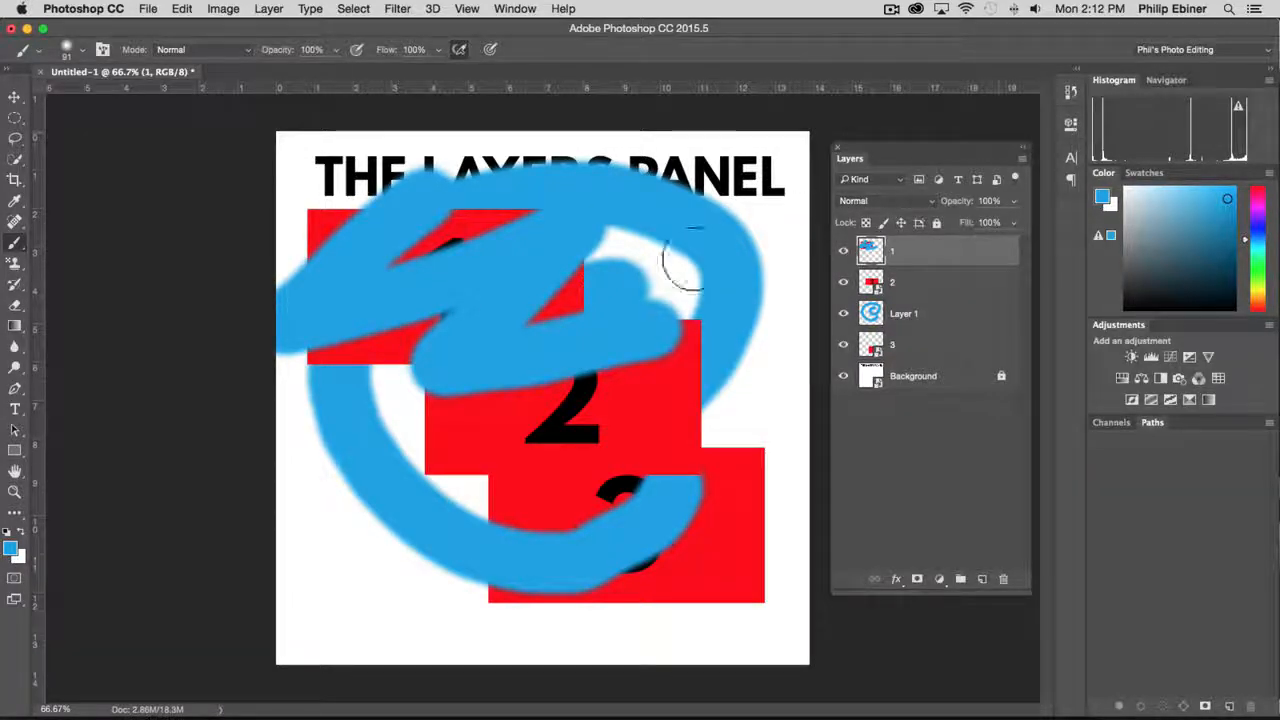
key(super+z)
mouse_move(543, 321)
mouse_down()
mouse_move(343, 218)
mouse_move(320, 395)
mouse_move(520, 237)
mouse_move(710, 254)
mouse_move(677, 286)
mouse_up()
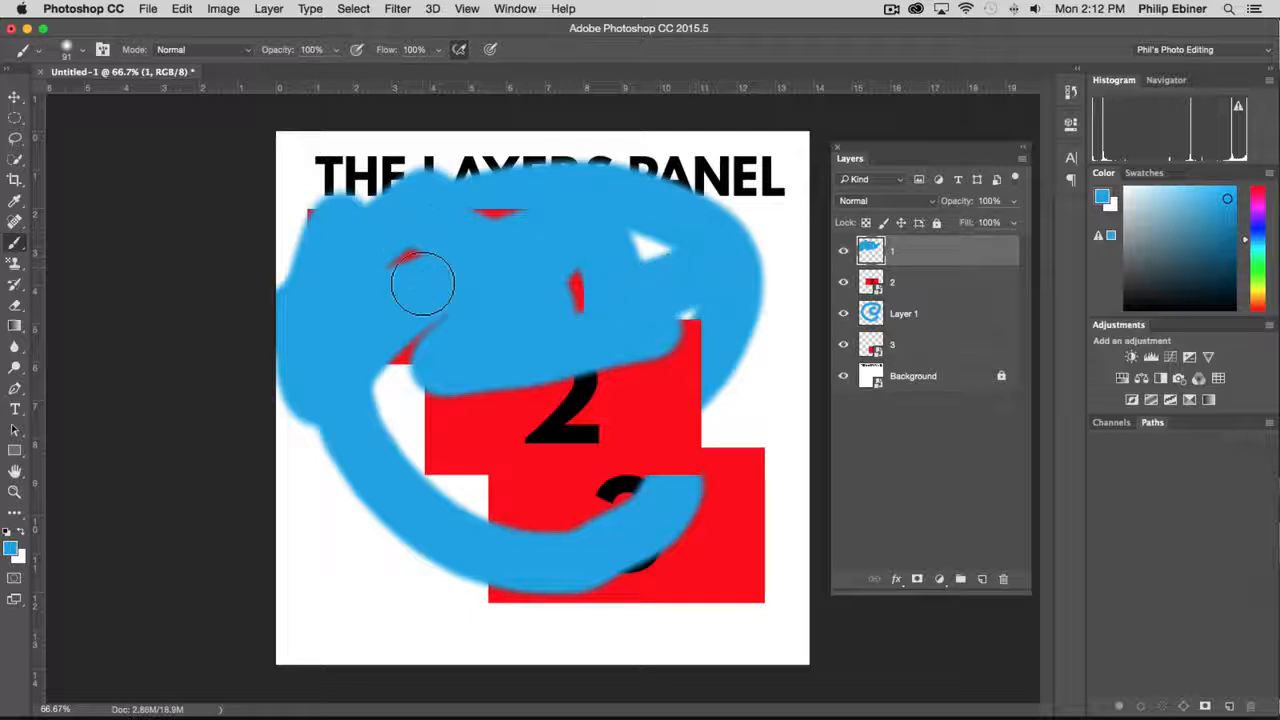
Open the document's history and look through the list of recorded states
click(1070, 91)
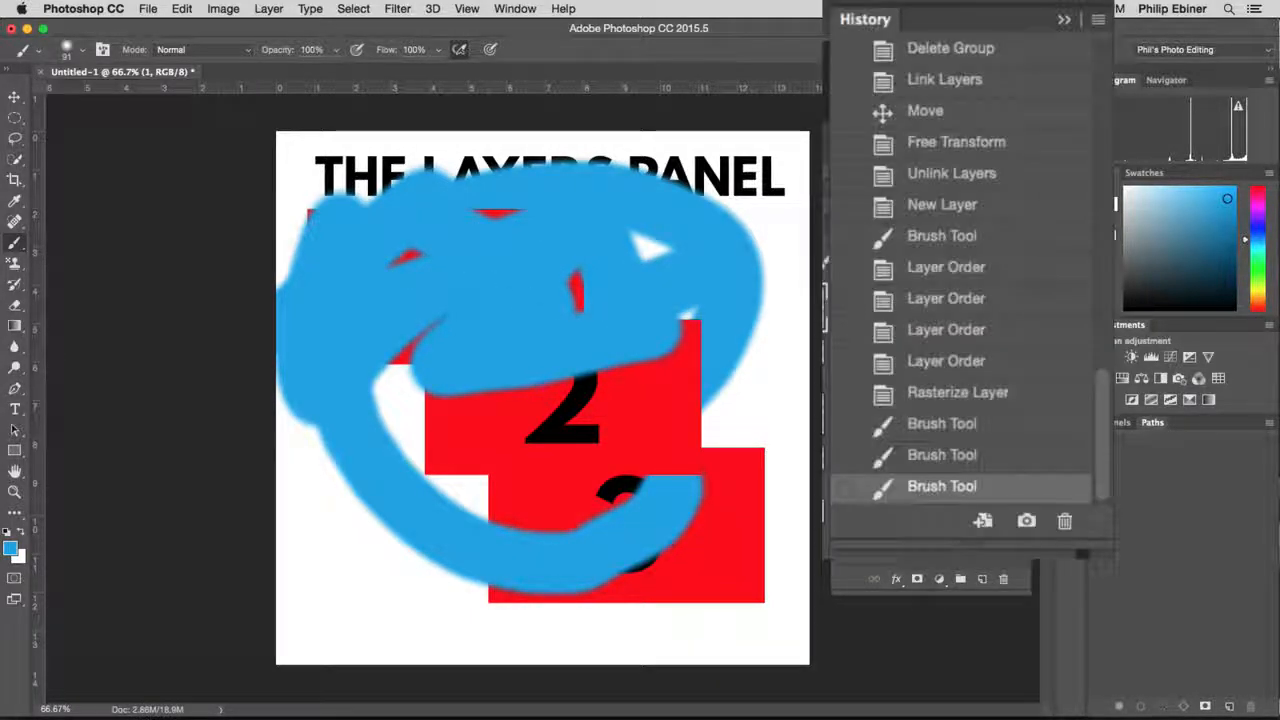
click(1073, 92)
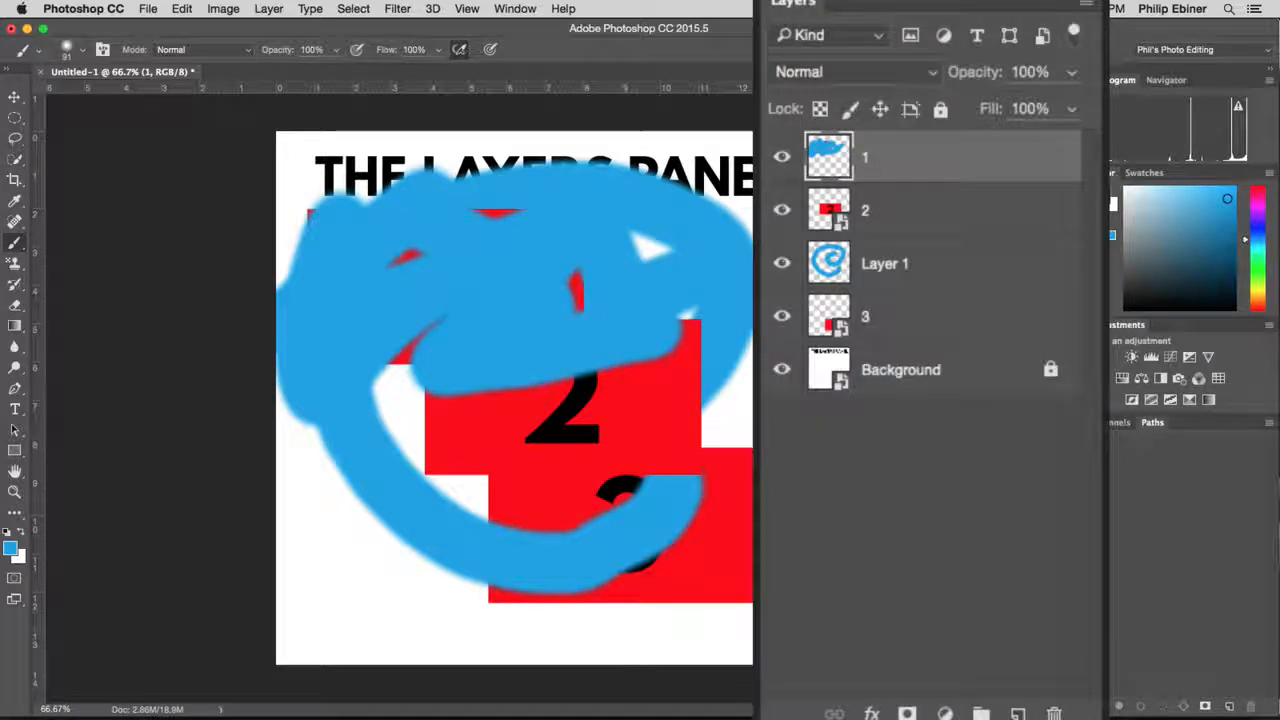
click(514, 9)
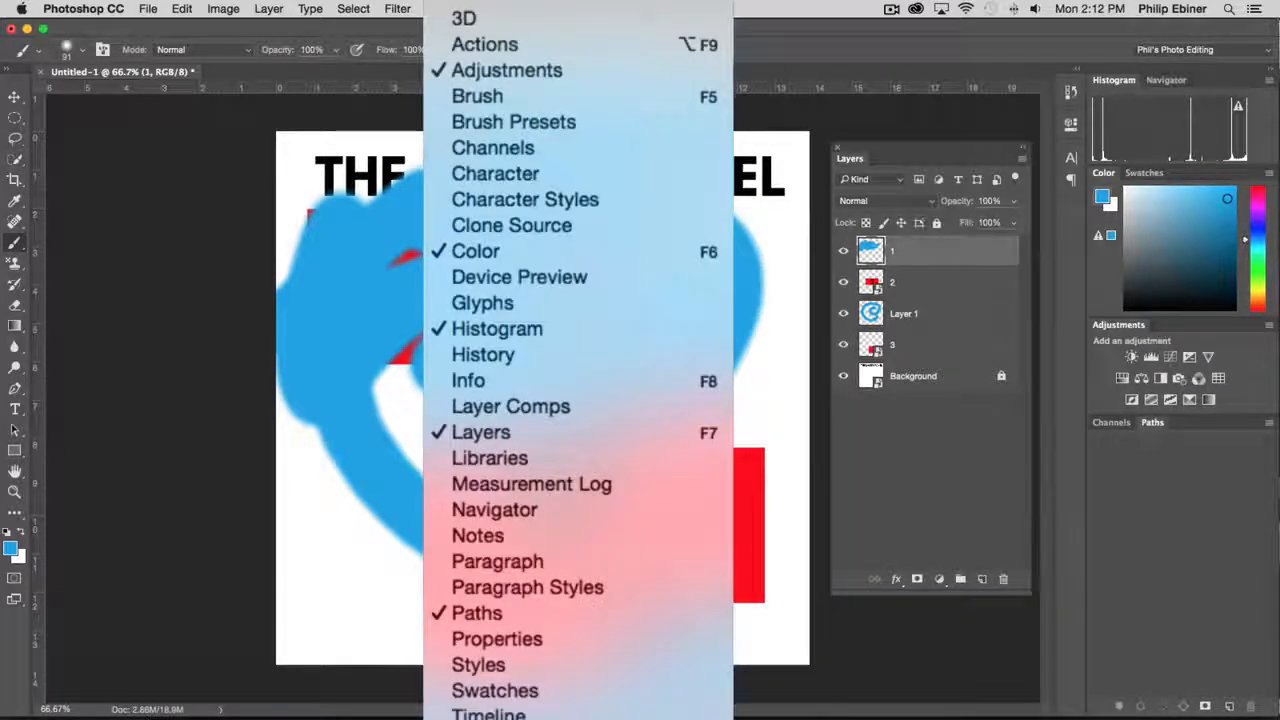
click(515, 354)
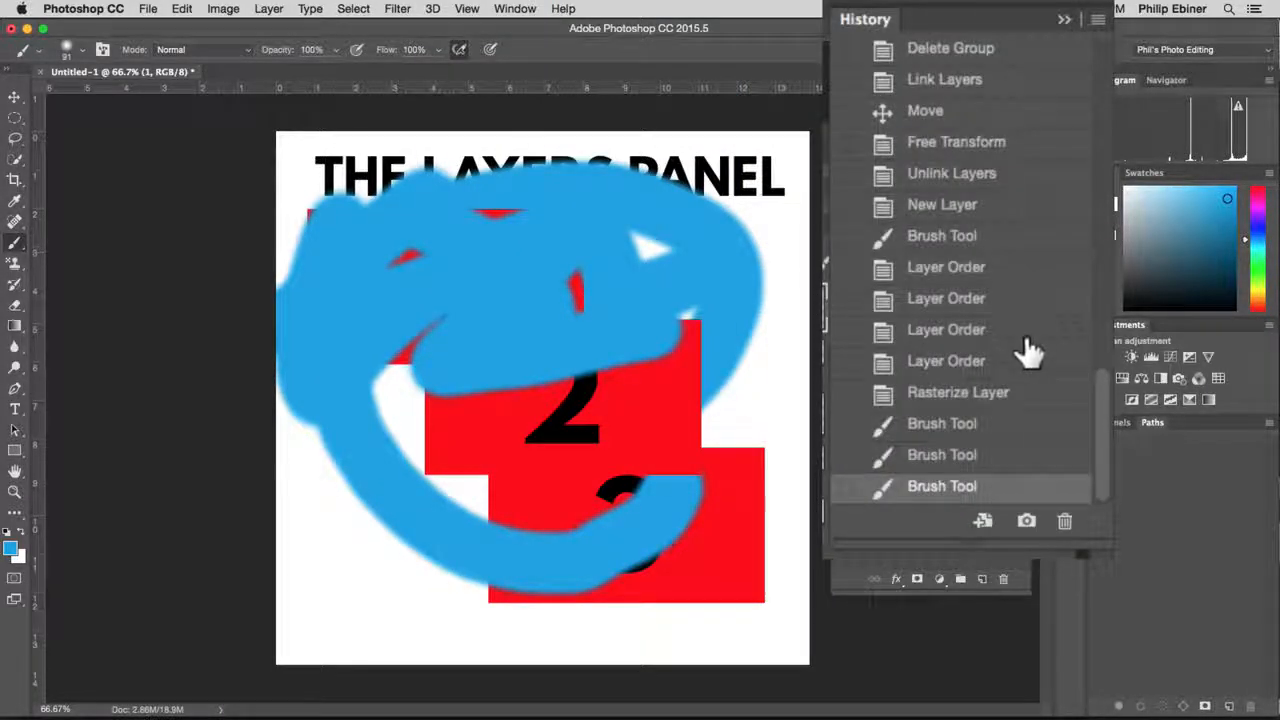
scroll(1037, 380, up, 5)
scroll(1040, 385, down, 5)
Delete the last Brush Tool state and revert the document to the Layer Order state before Rasterize Layer
click(846, 488)
click(1065, 522)
click(850, 284)
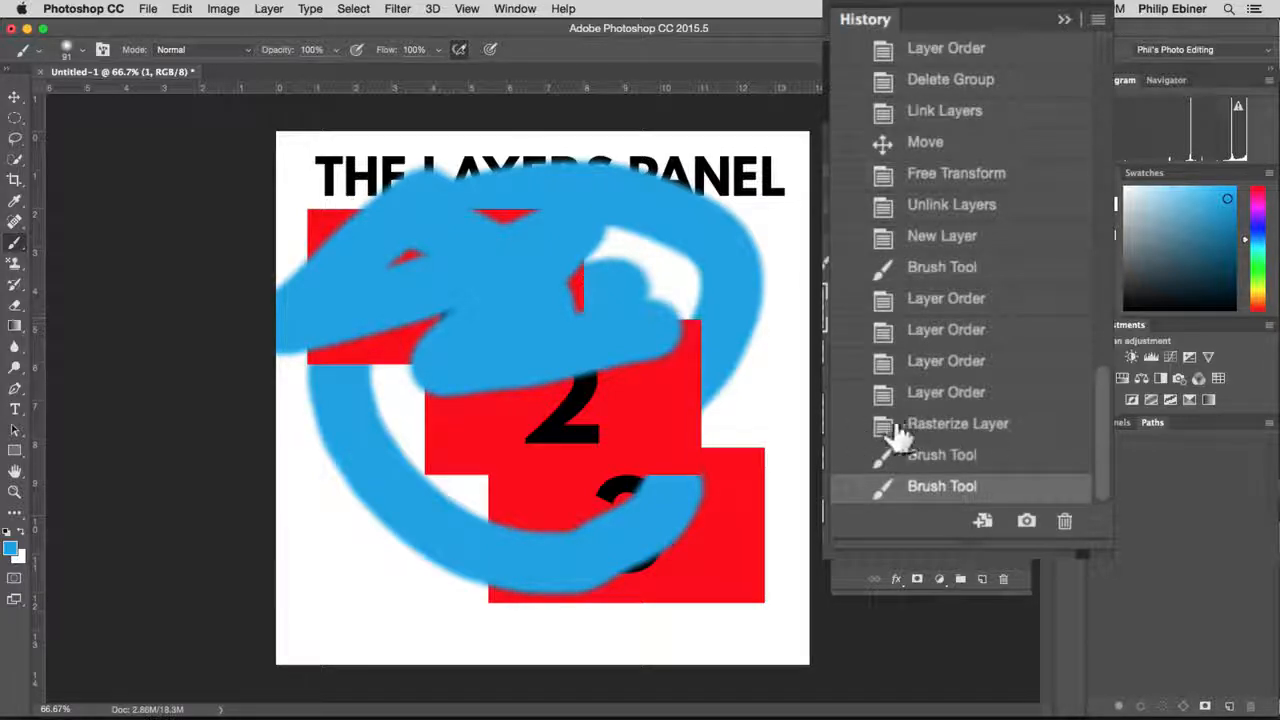
click(973, 428)
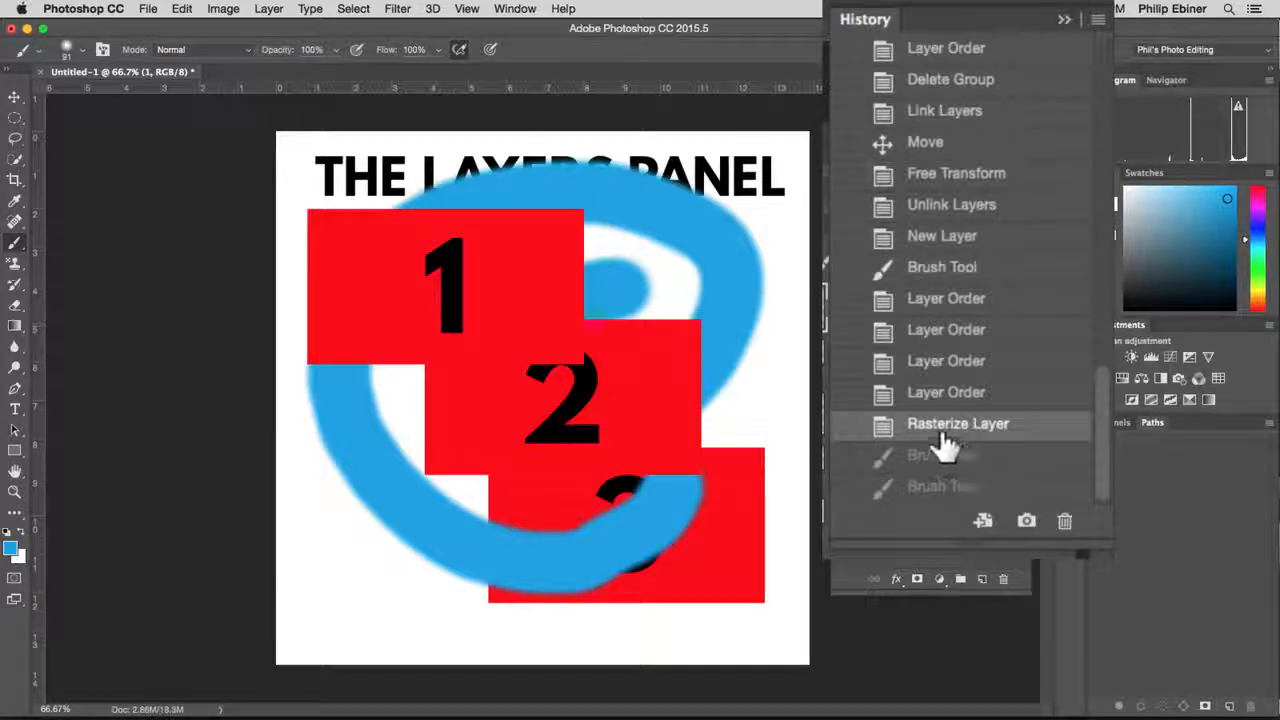
click(950, 393)
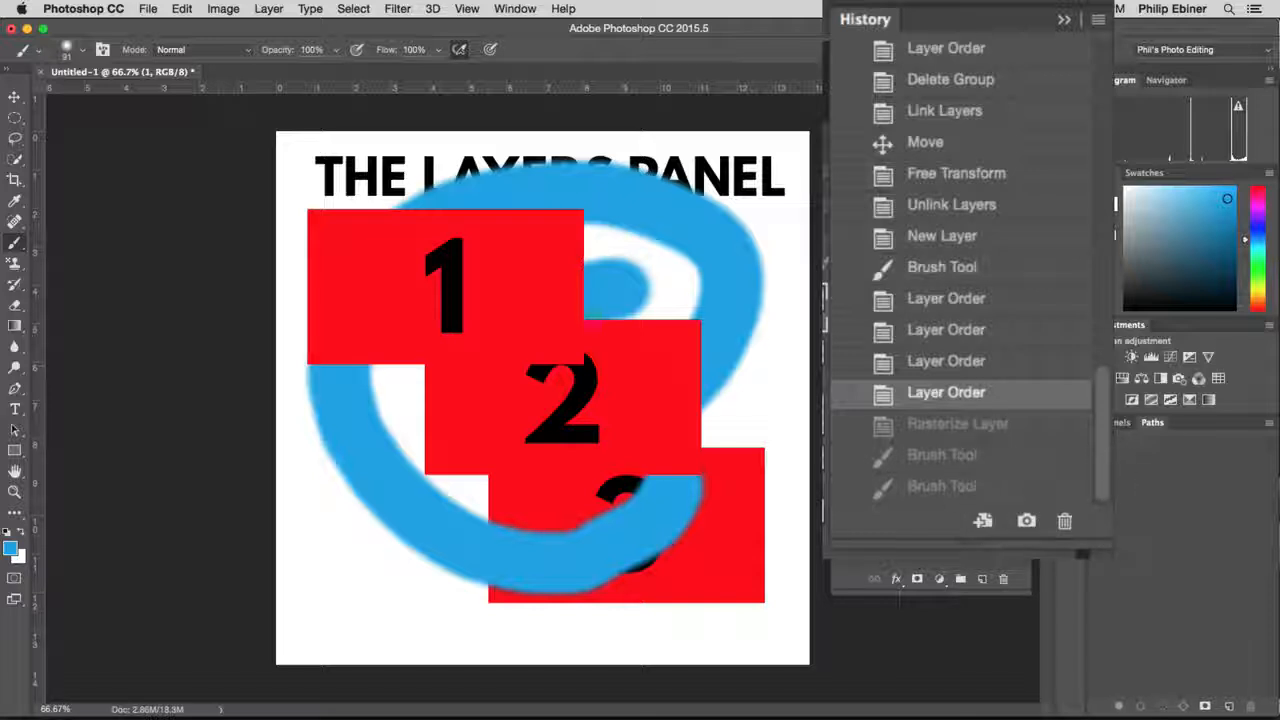
click(1105, 22)
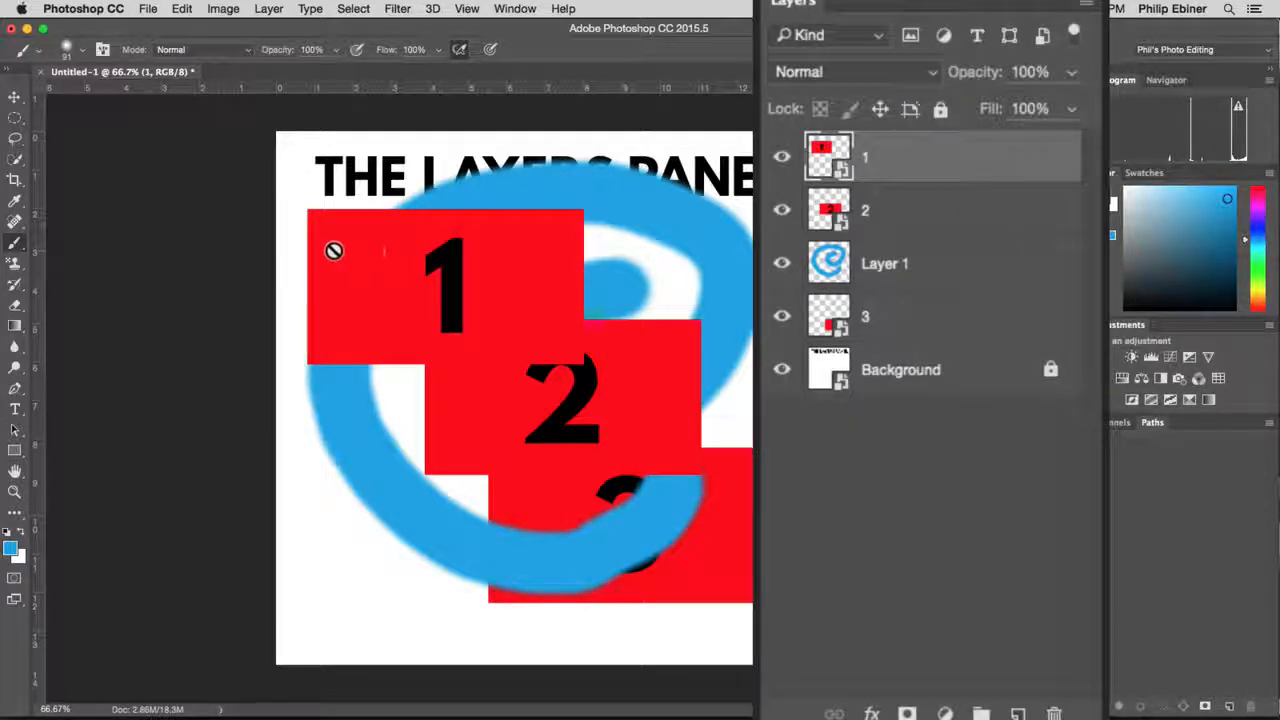
Try scaling the rectangle 1 smart object up to about 154%, and undo the scaling
click(15, 96)
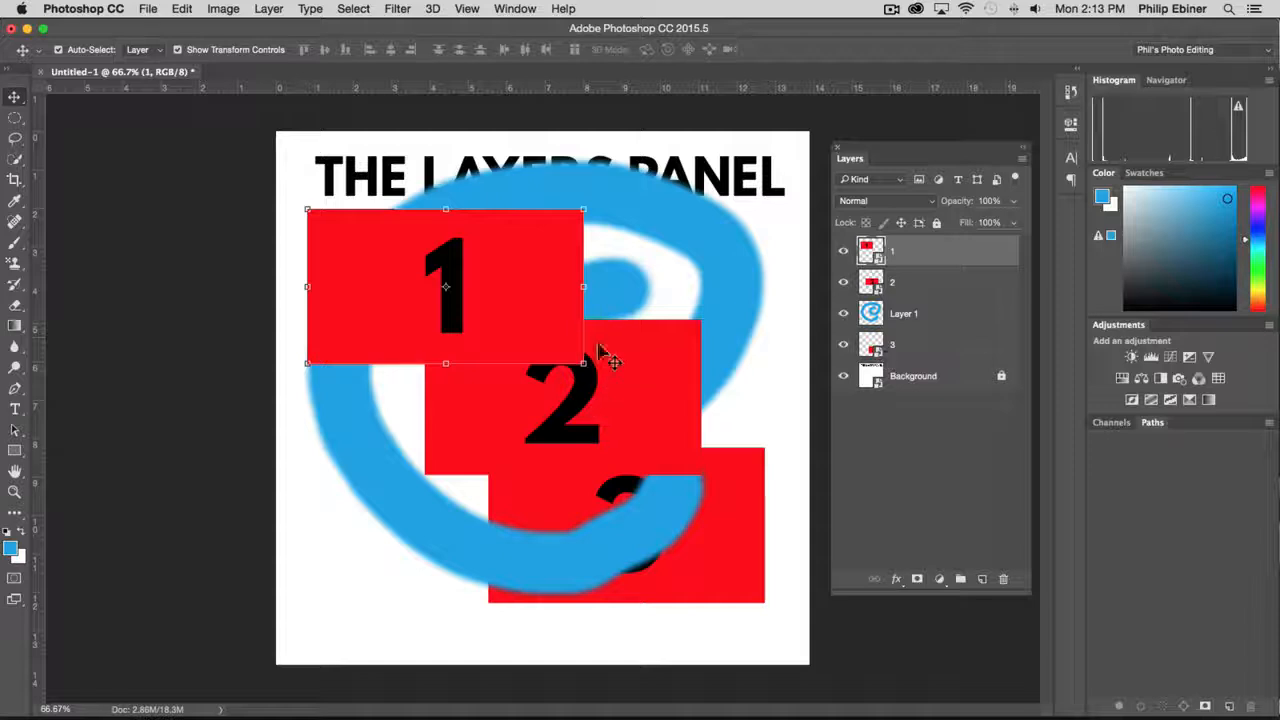
drag(586, 357, 733, 448)
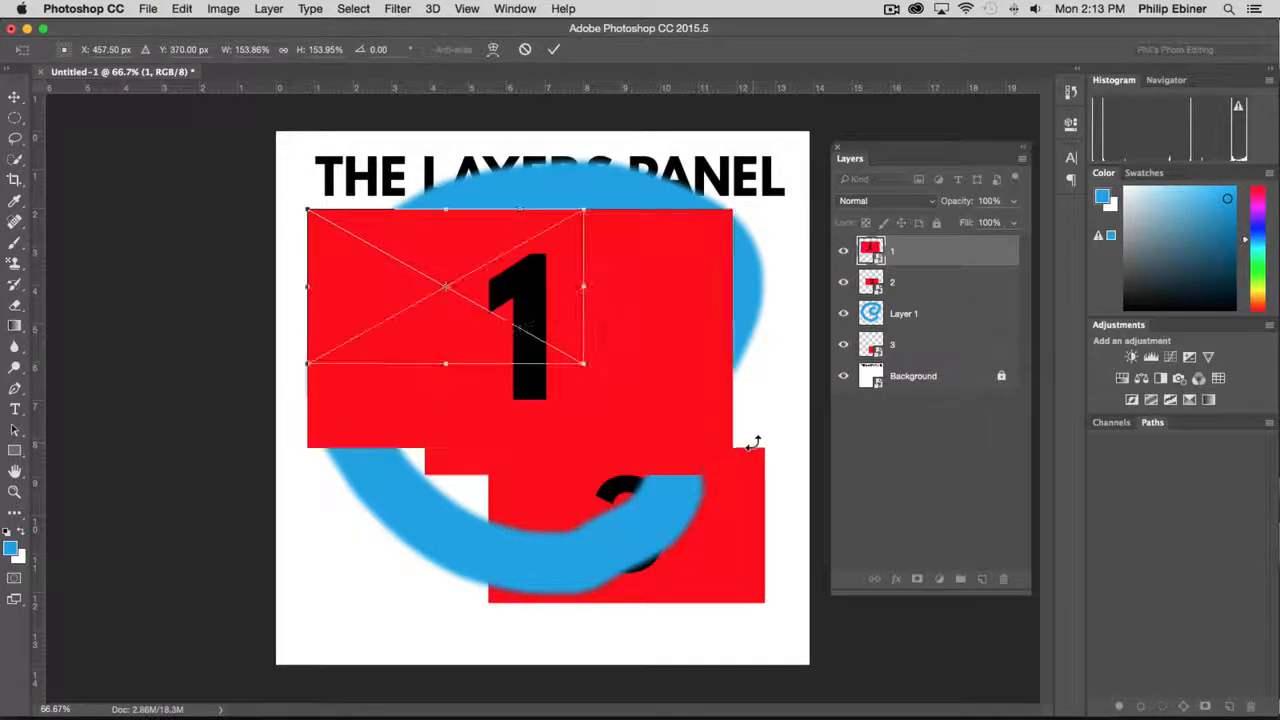
key(super+z)
key(Return)
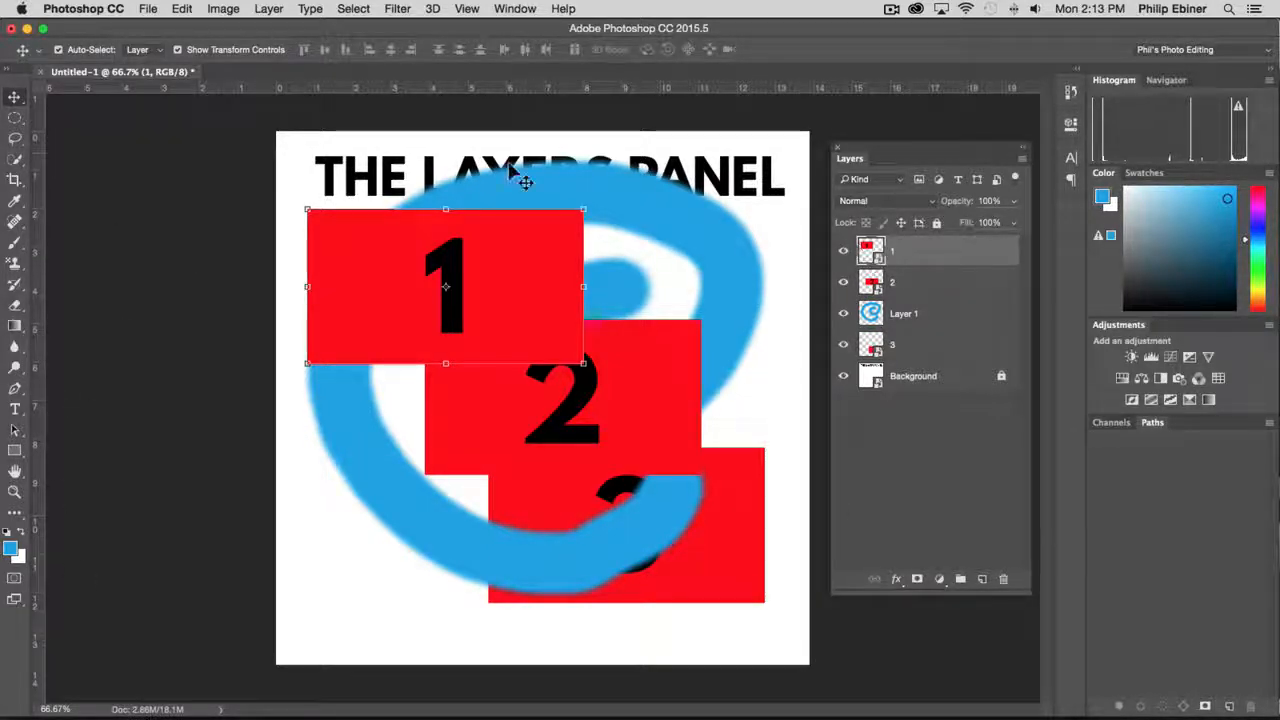
Create a new empty layer above layer 1
drag(938, 285, 945, 260)
click(945, 260)
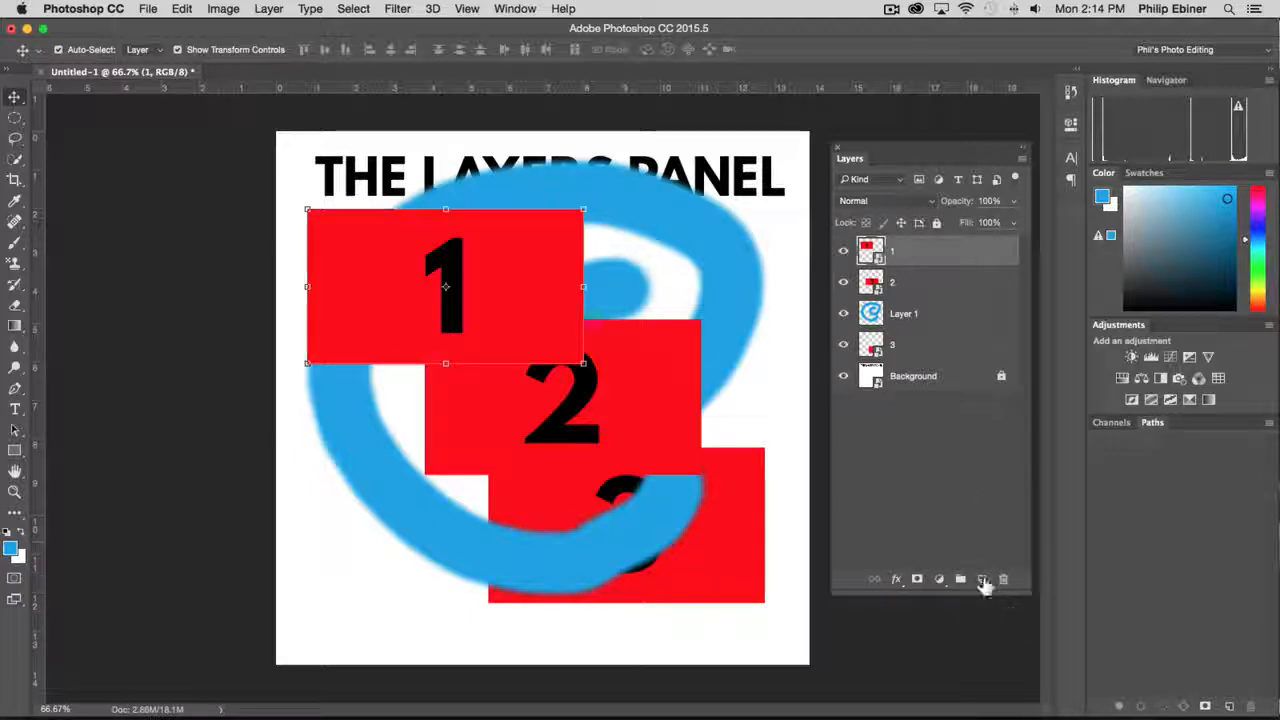
click(983, 580)
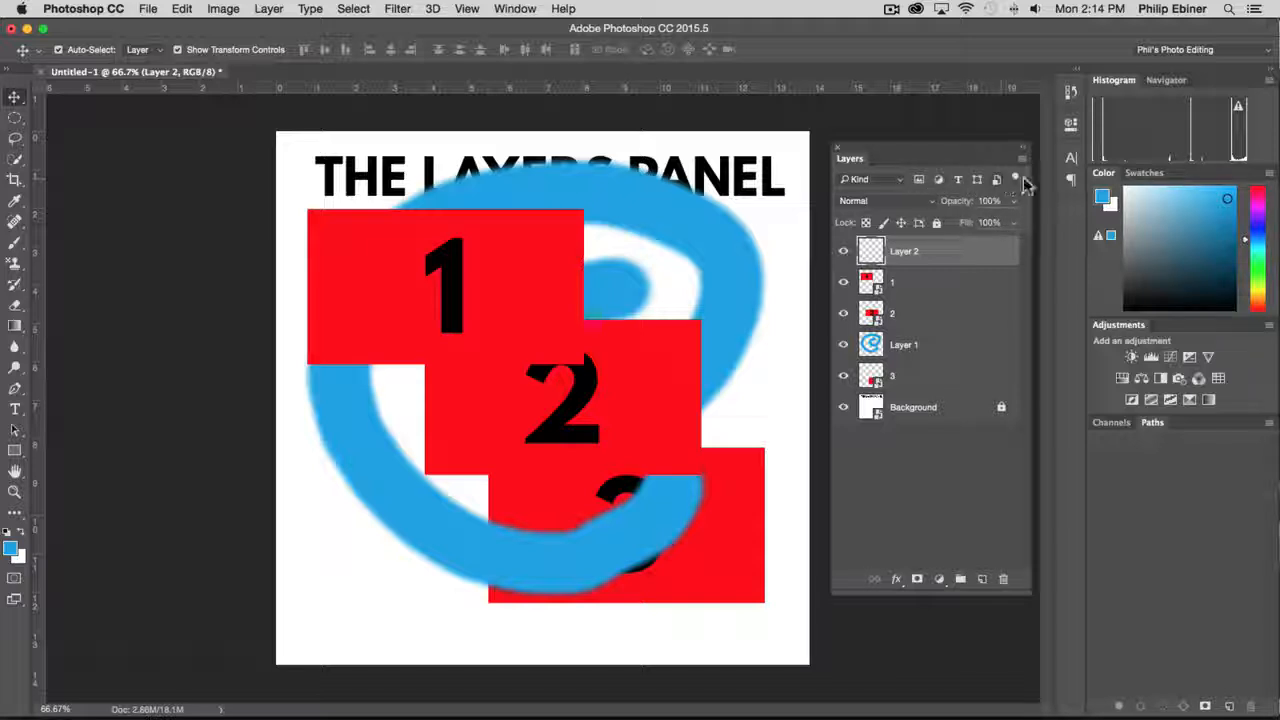
Look at the layer filter types, keep Kind, and toggle the pixel, adjustment and shape layer filters on and off
click(896, 180)
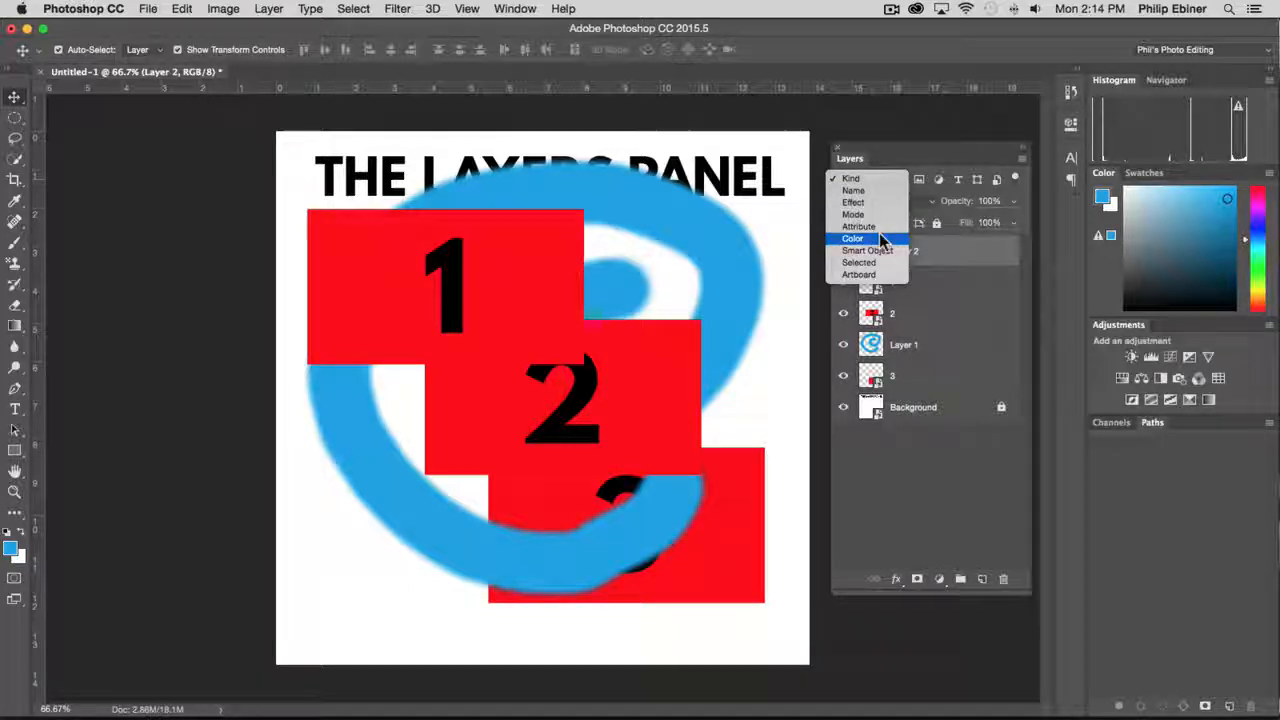
click(901, 178)
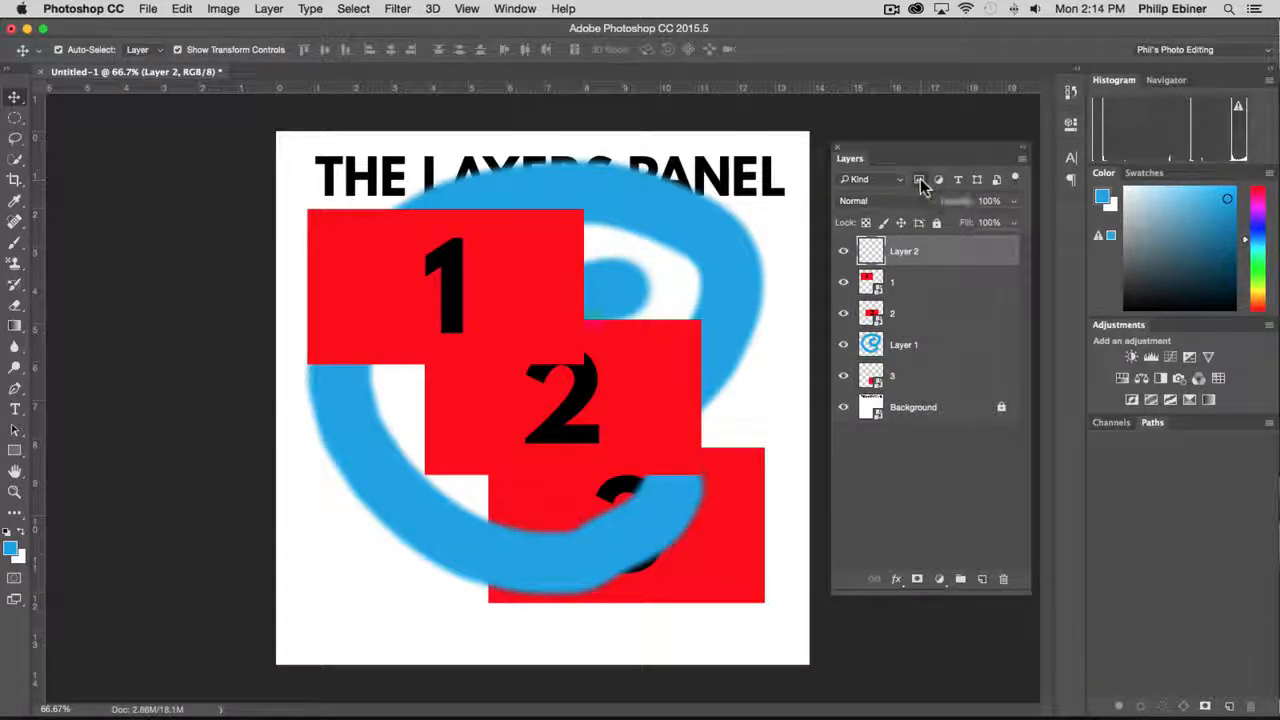
click(920, 181)
click(922, 183)
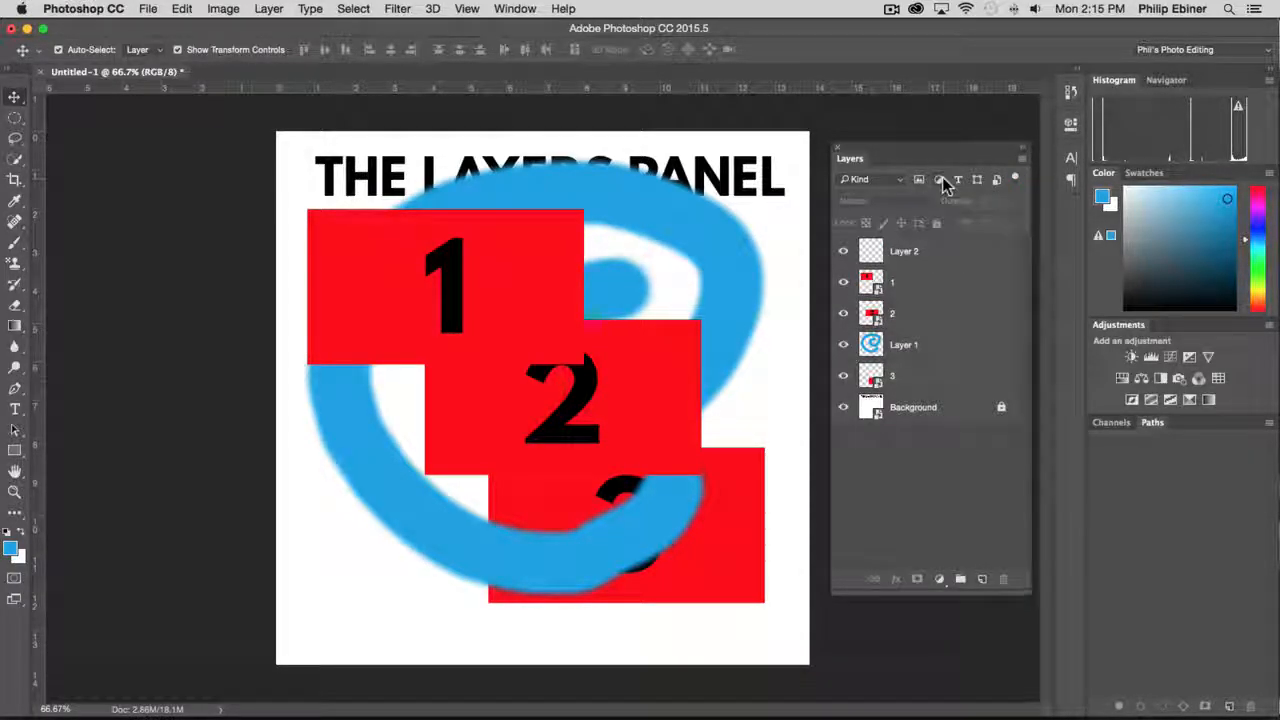
click(939, 181)
click(940, 182)
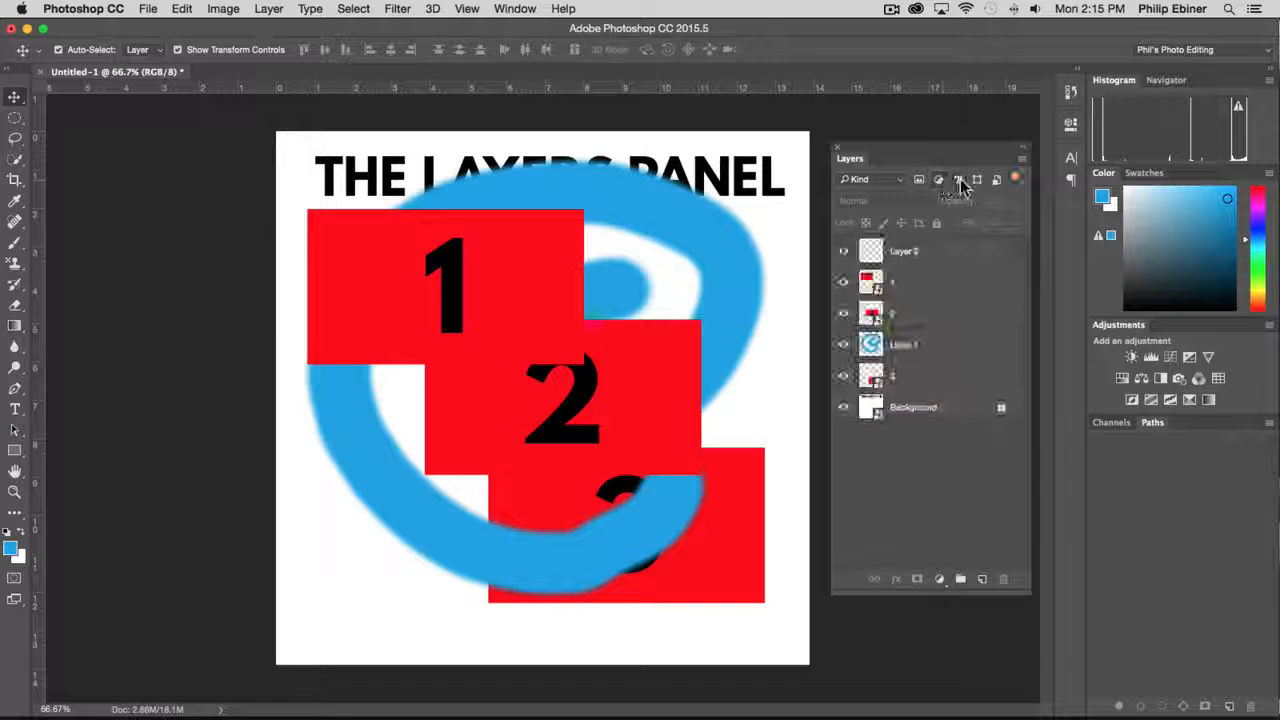
click(979, 182)
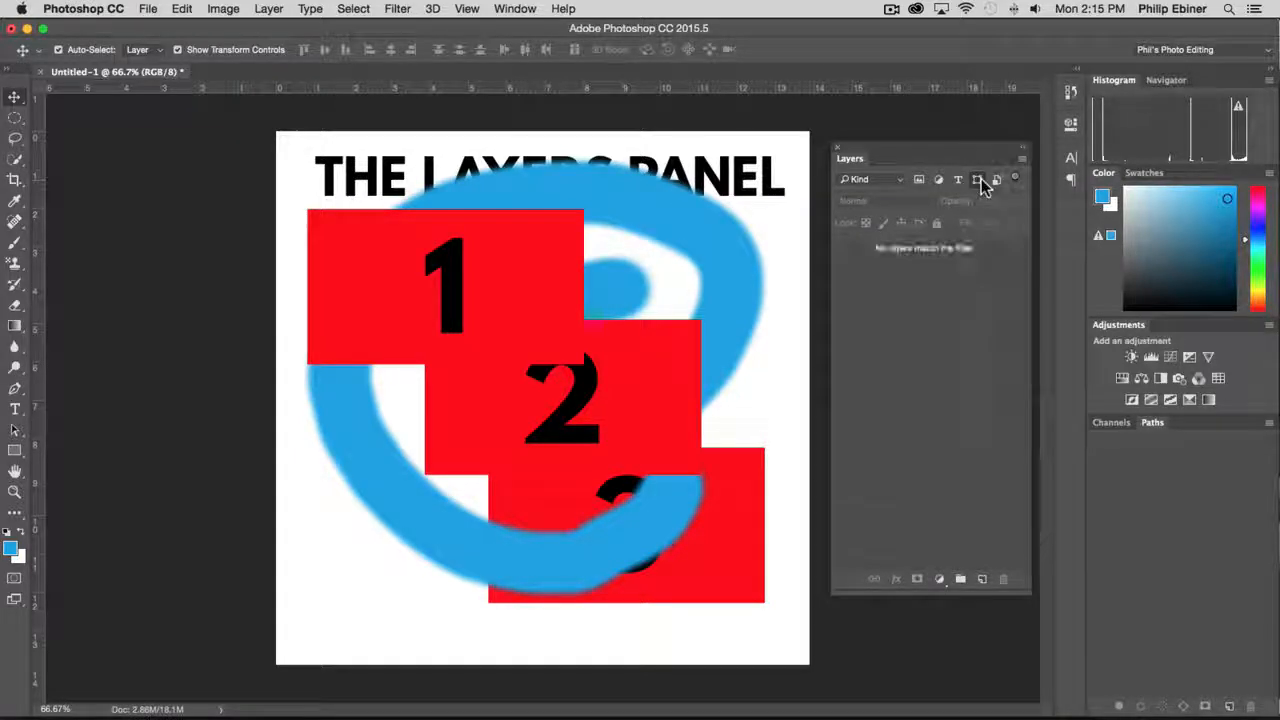
click(980, 183)
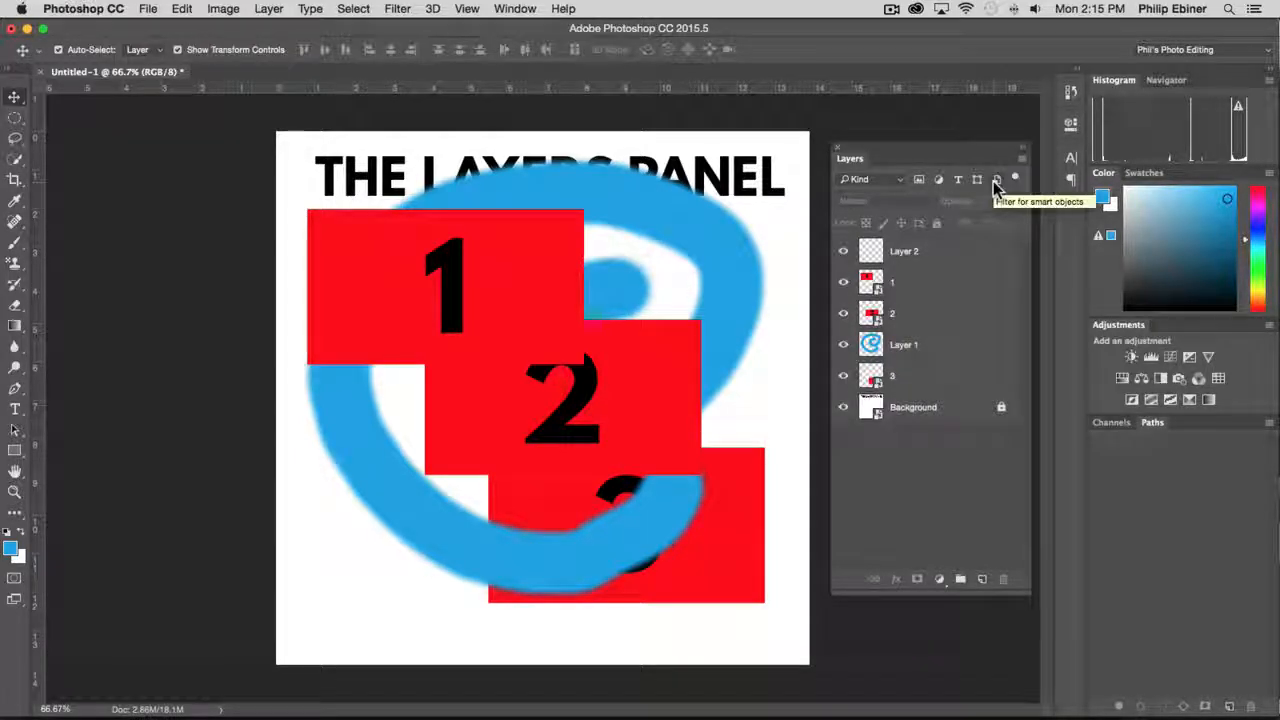
Filter the layer list for smart objects, and toggle layer filtering on and off until all layers are listed
click(997, 183)
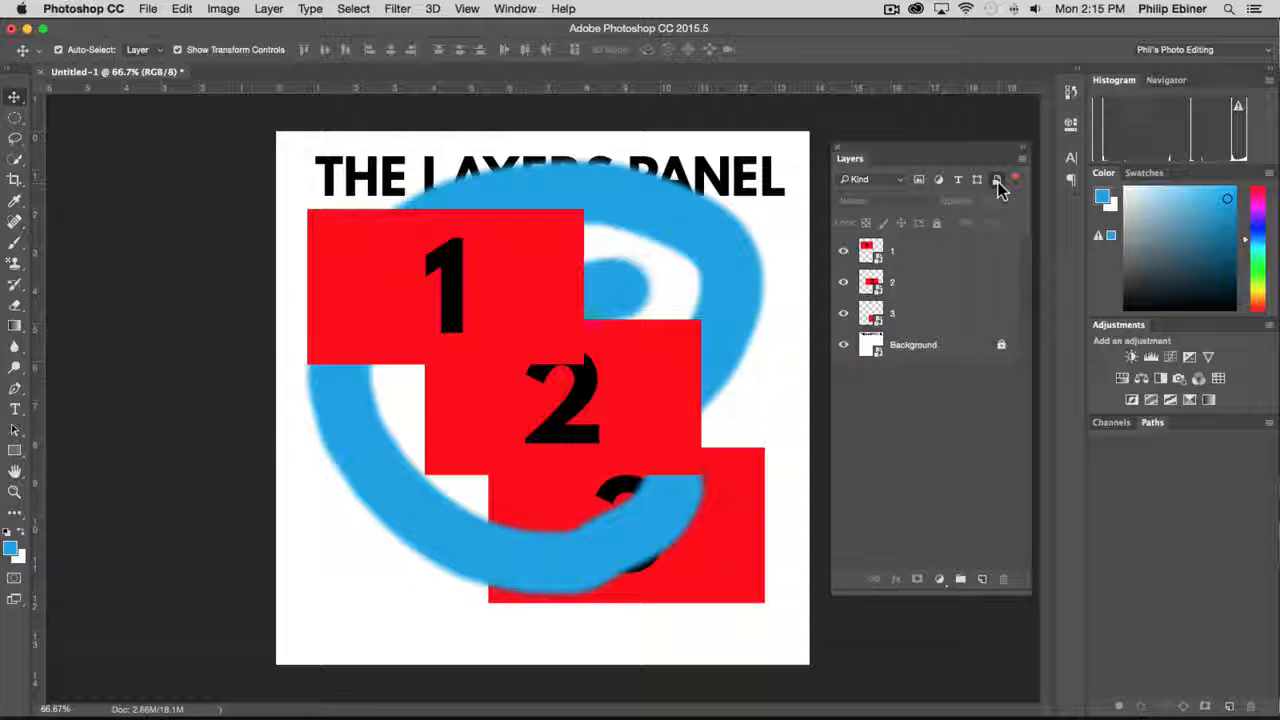
click(997, 183)
click(999, 184)
click(1013, 182)
click(1013, 182)
click(1013, 182)
click(1013, 182)
click(1014, 182)
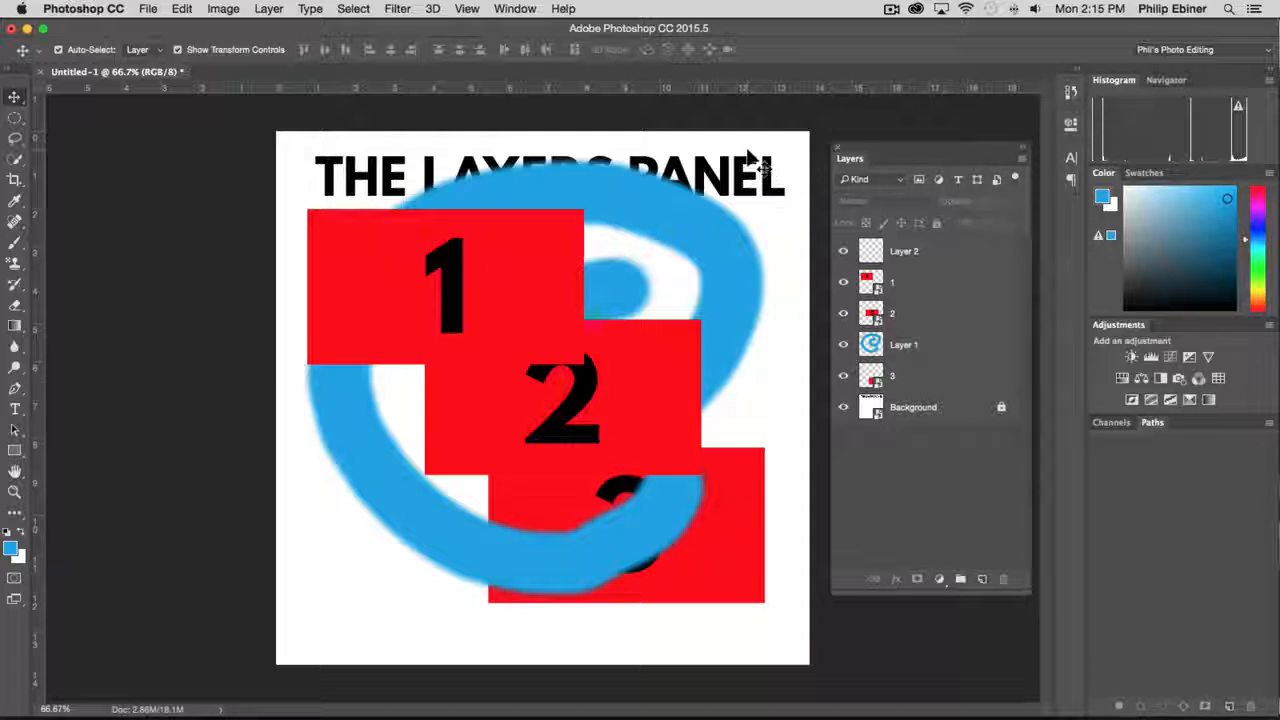
Dock the floating Layers panel in the same group as Channels and Paths
drag(850, 160, 1120, 428)
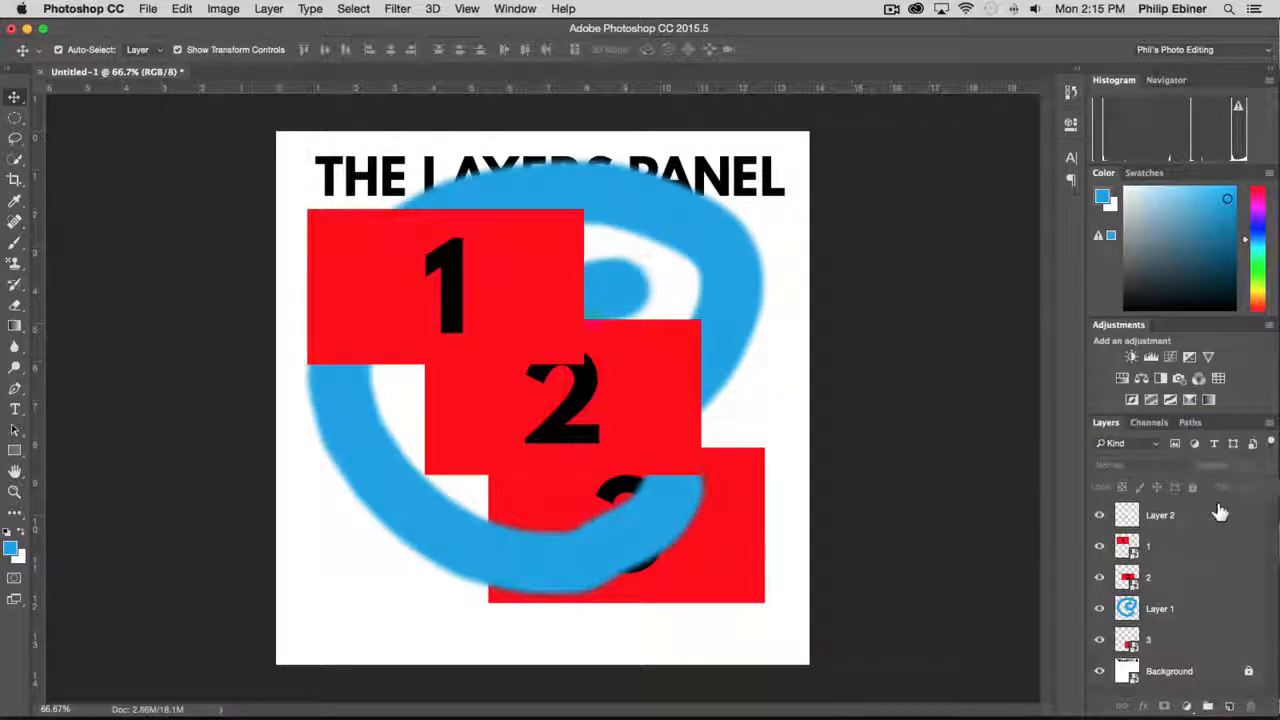